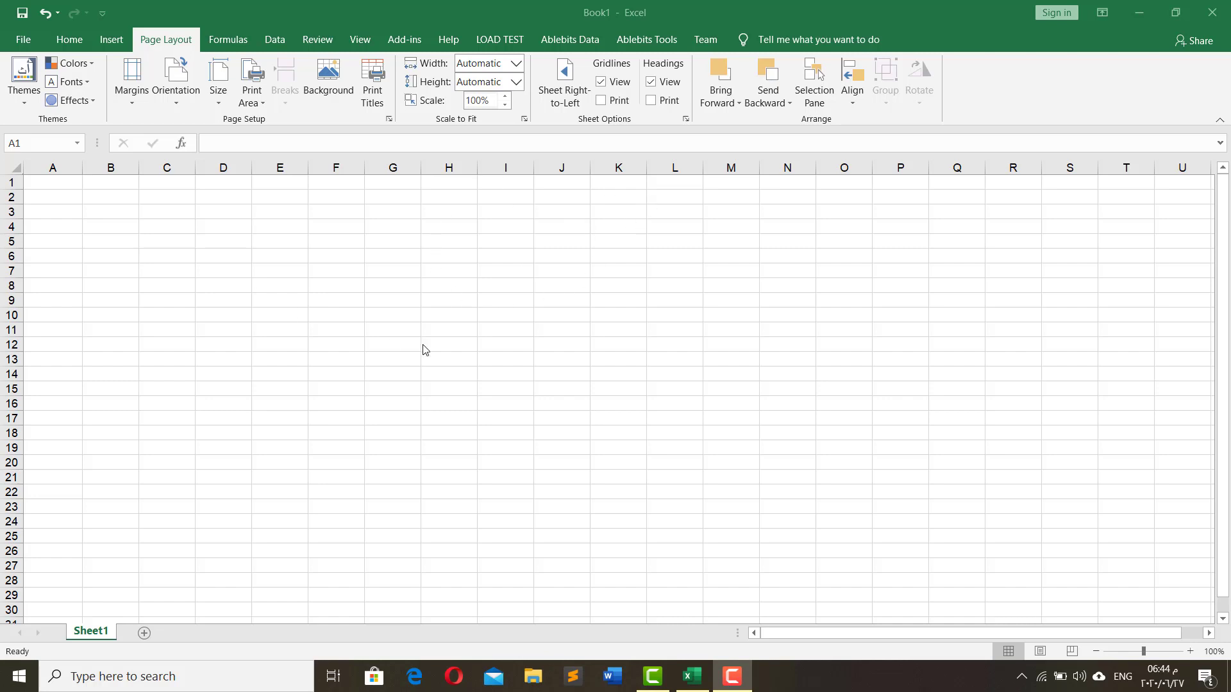
# Widen column A of the blank sheet to about 12.40, leaving cell A1 selected
pyautogui.click(55, 182)
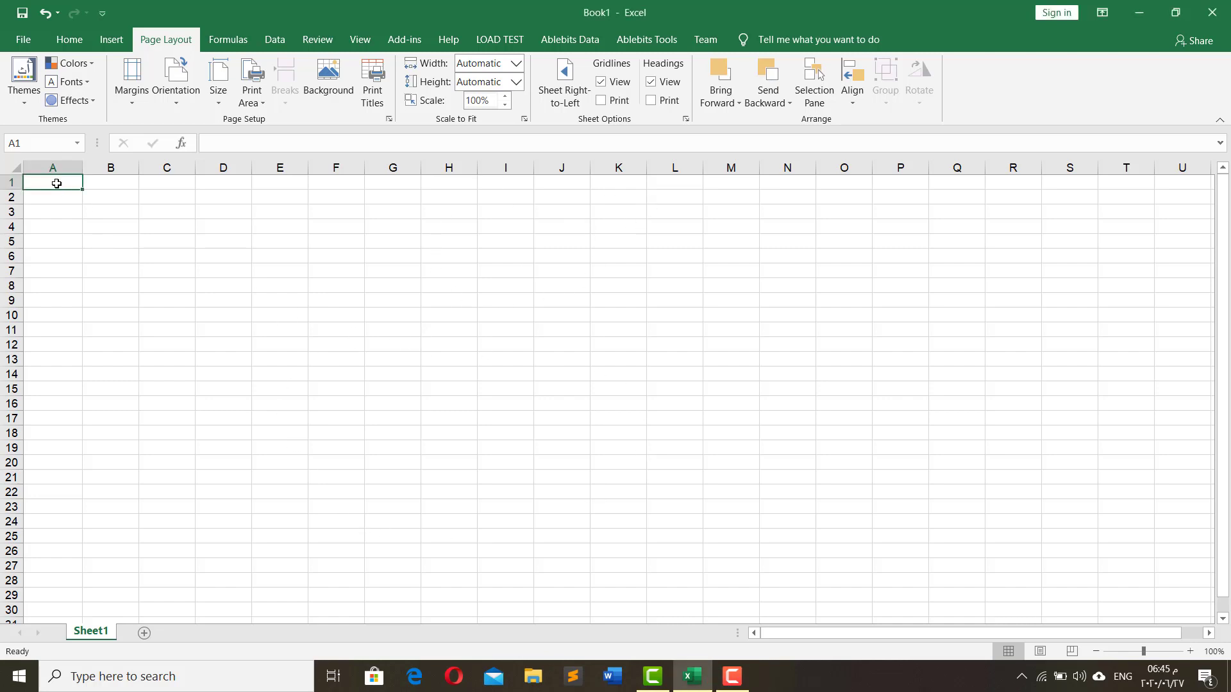
pyautogui.moveTo(83, 165); pyautogui.dragTo(121, 165)
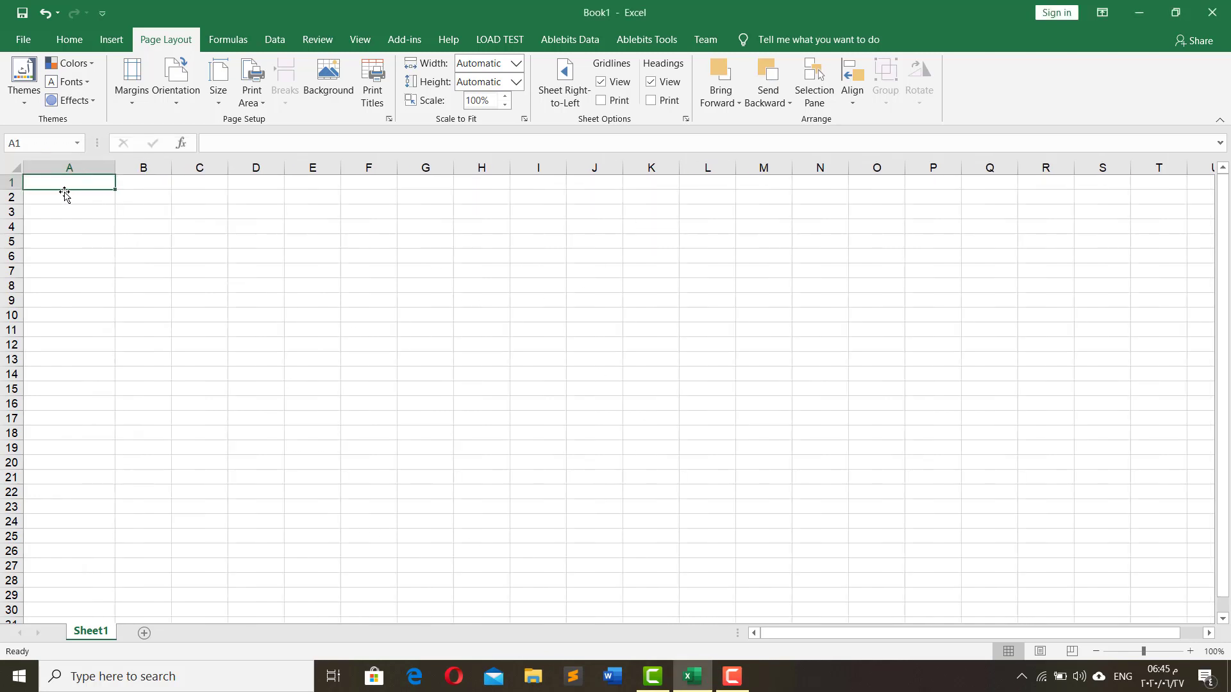
pyautogui.doubleClick(100, 176)
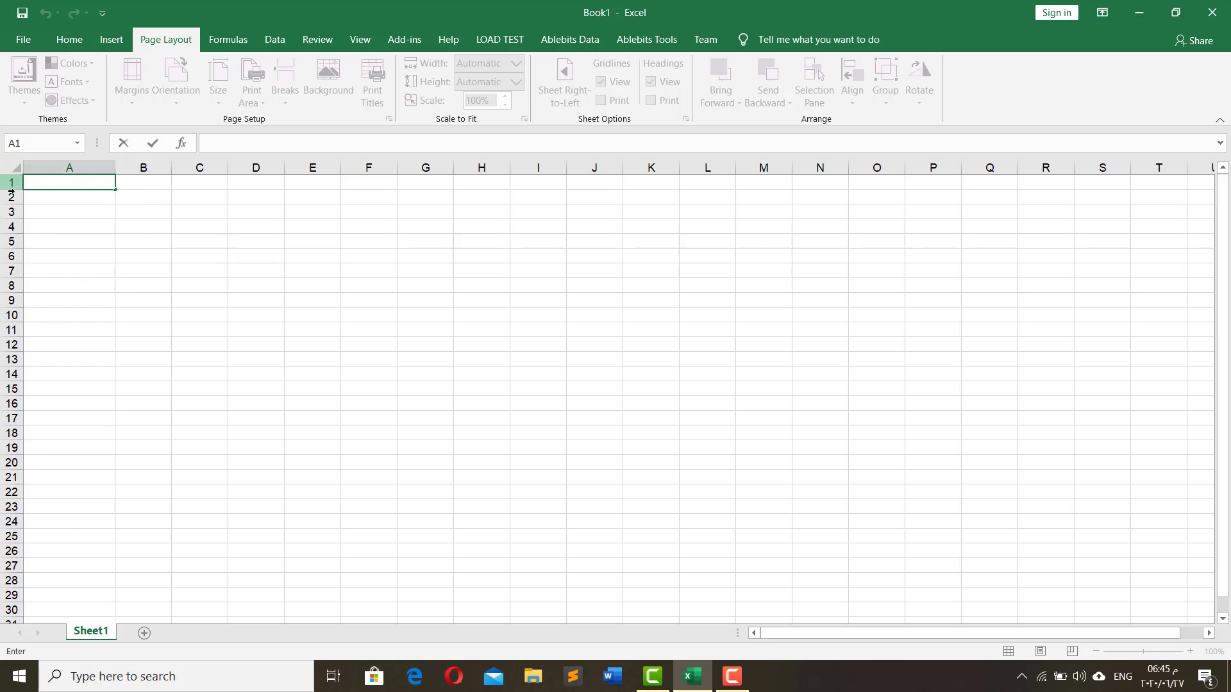
pyautogui.click(69, 230)
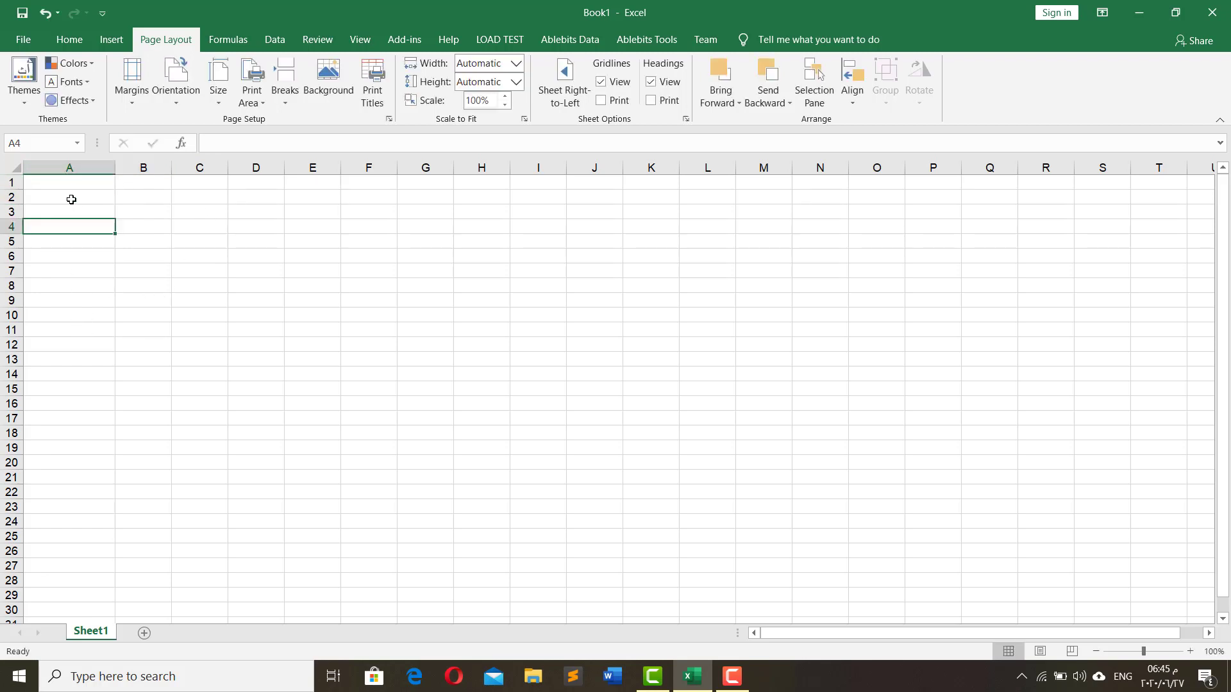
pyautogui.click(71, 186)
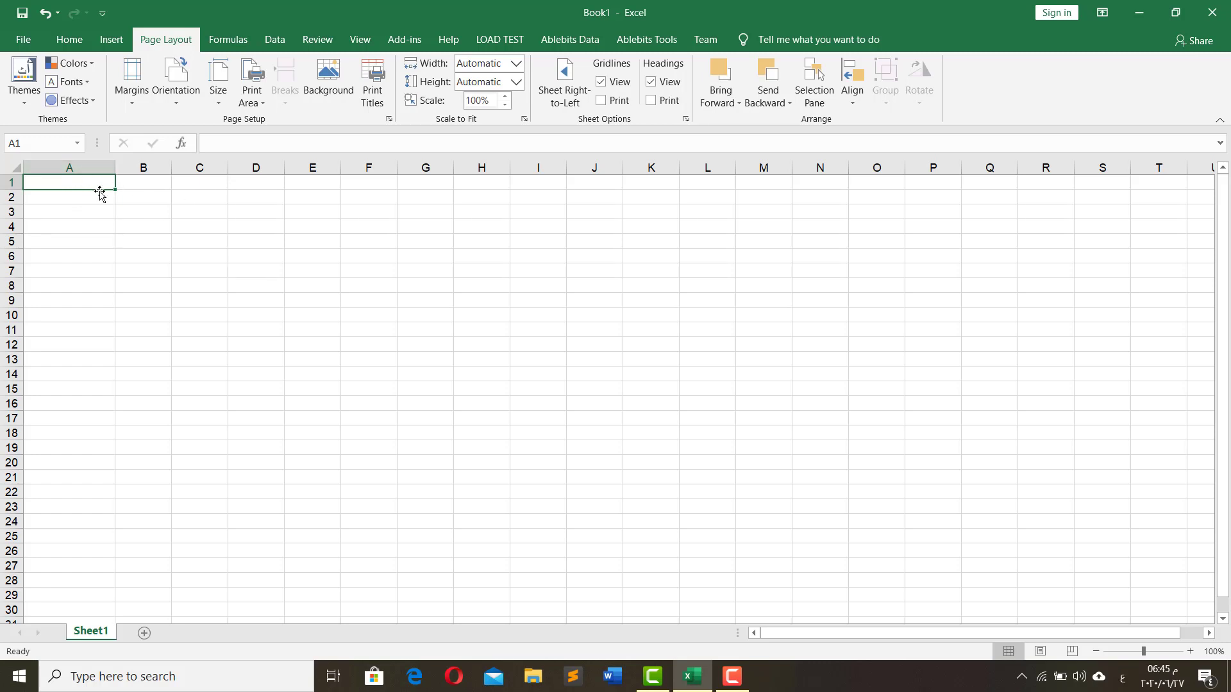
# Set the whole of row 1 to 24-point font size
pyautogui.click(80, 39)
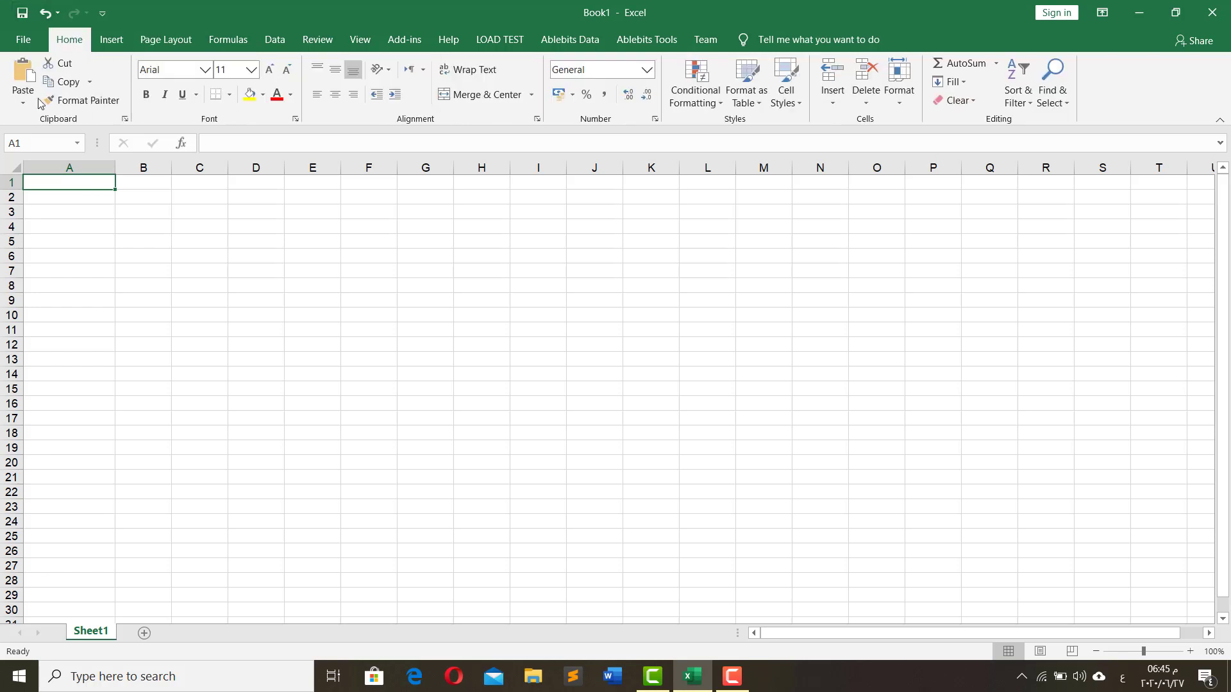
pyautogui.click(12, 183)
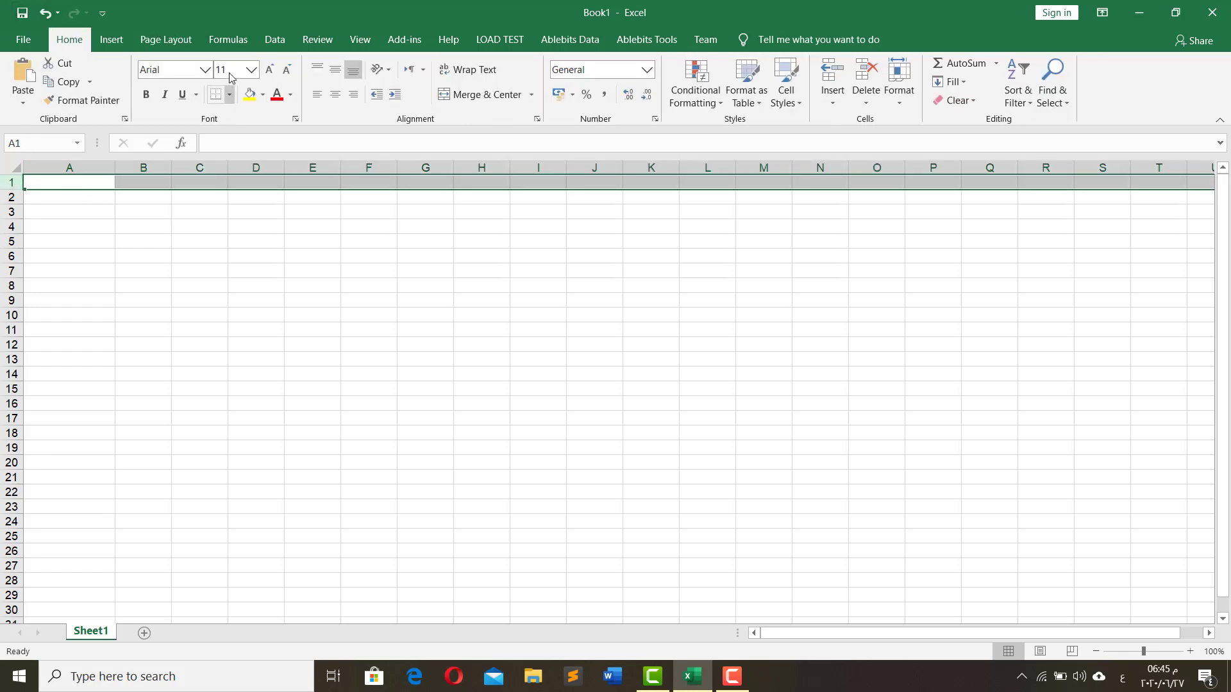
pyautogui.click(251, 70)
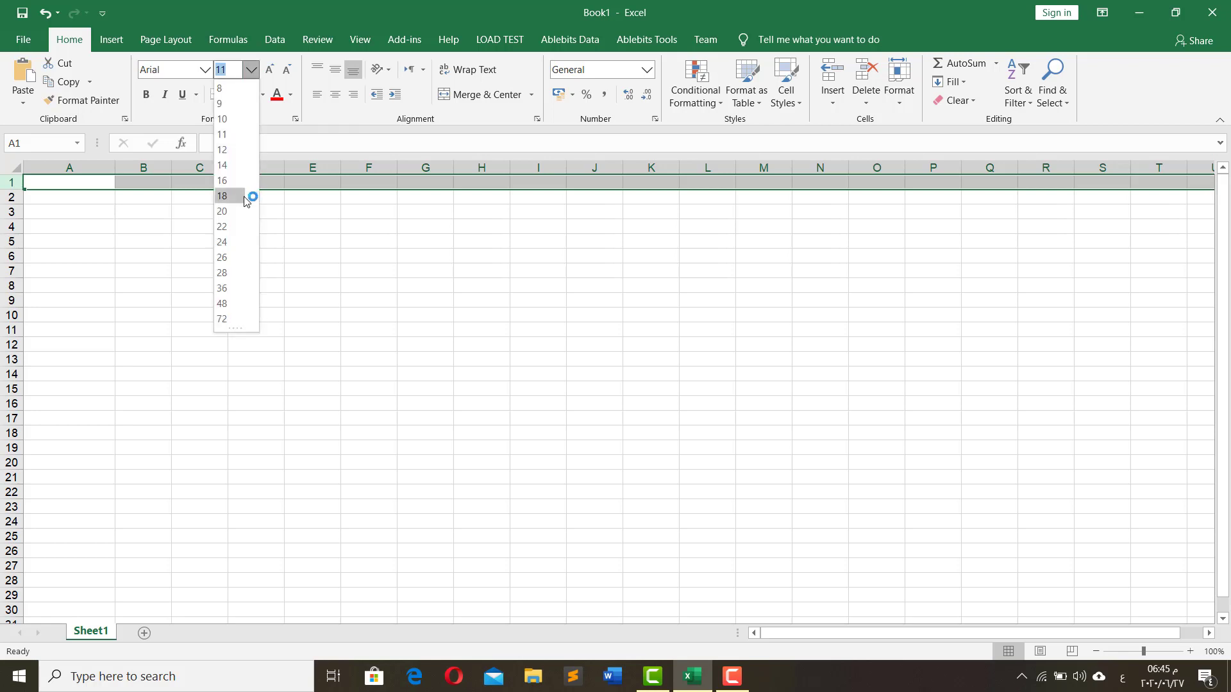
pyautogui.click(232, 242)
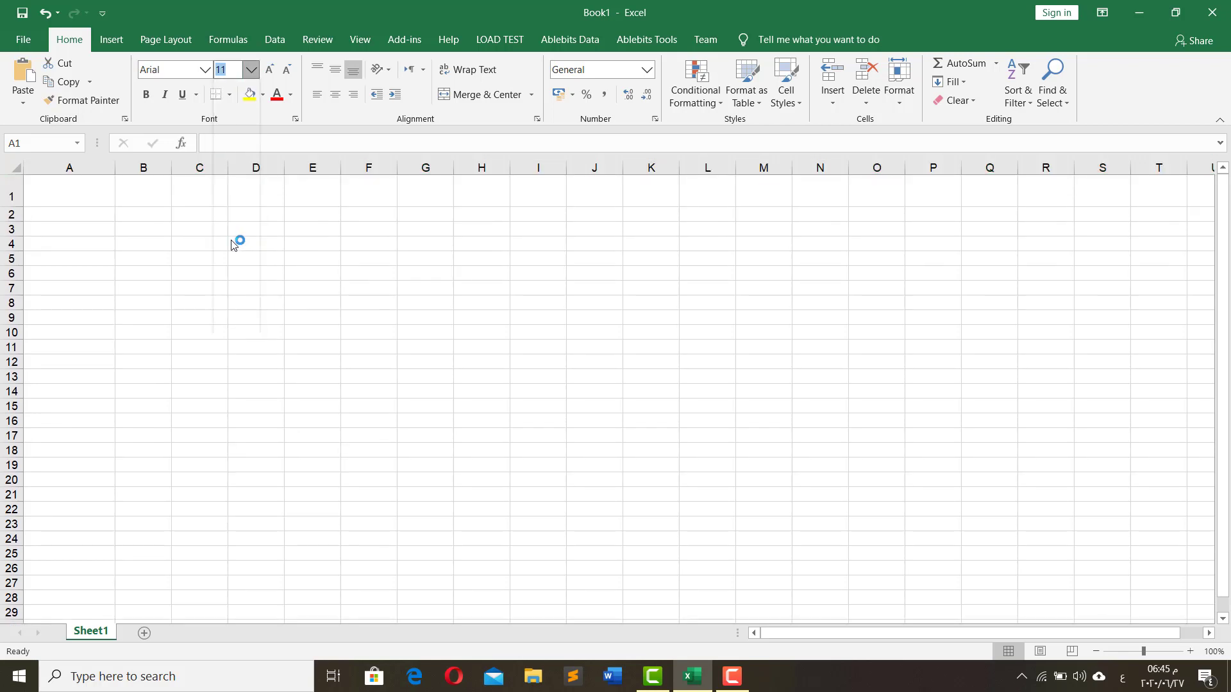
# Enter headers 'رێزبەندی', 'نا' and 'پۆل' in A1–C1, widening columns B and C
pyautogui.doubleClick(96, 192)
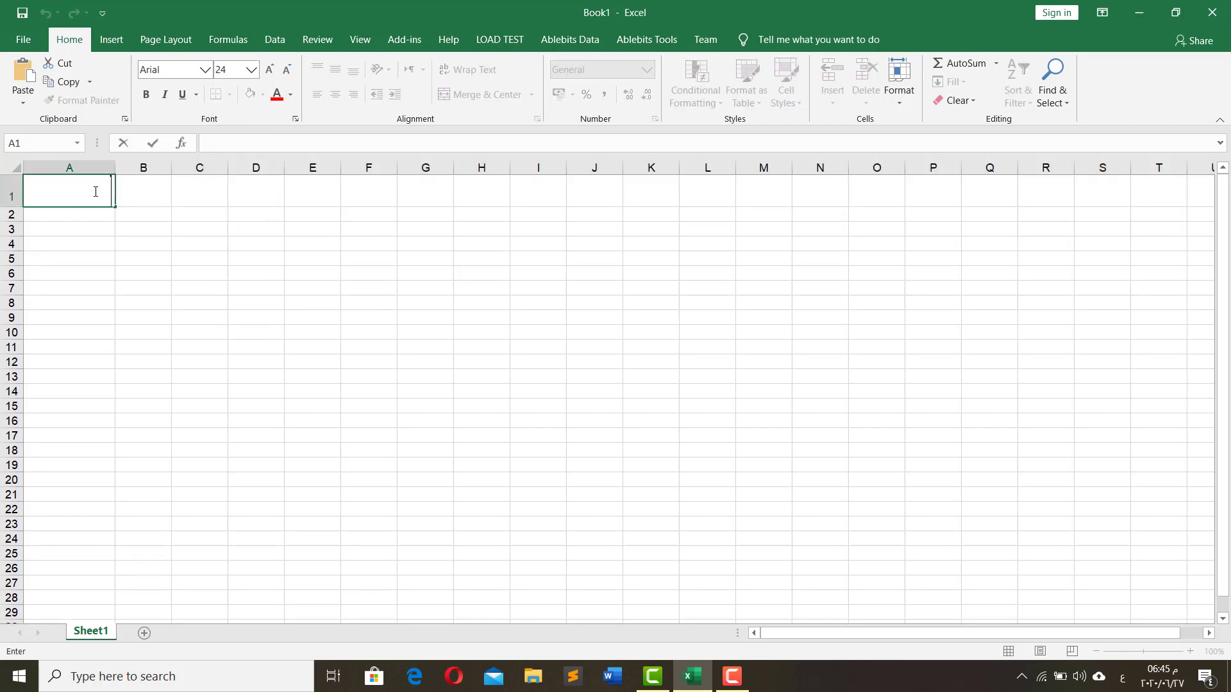
pyautogui.write('رێزبەندی')
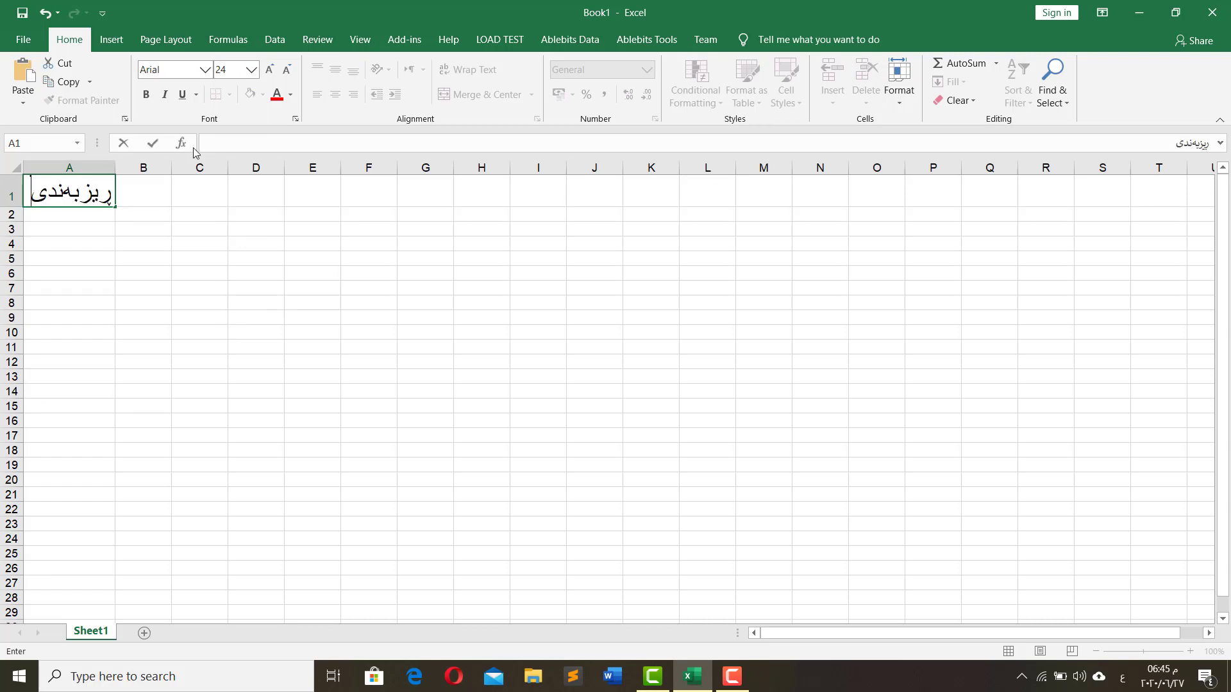
pyautogui.click(165, 198)
pyautogui.moveTo(171, 167); pyautogui.dragTo(242, 176)
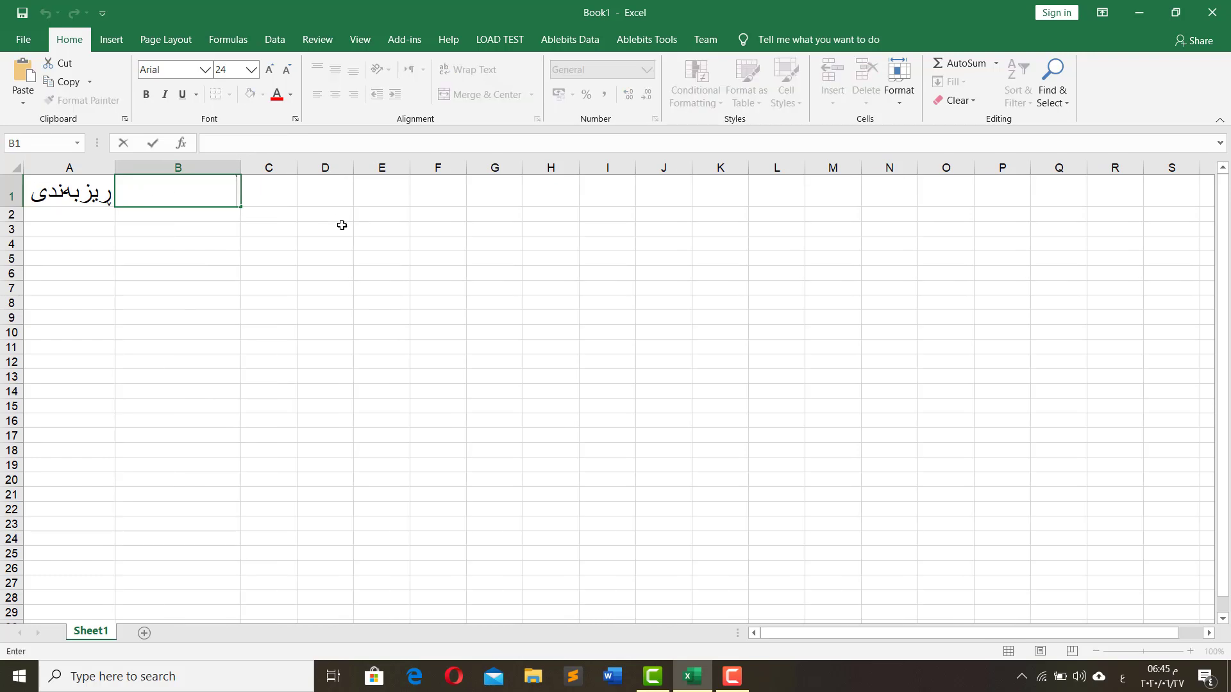
pyautogui.write('ناو')
pyautogui.click(269, 186)
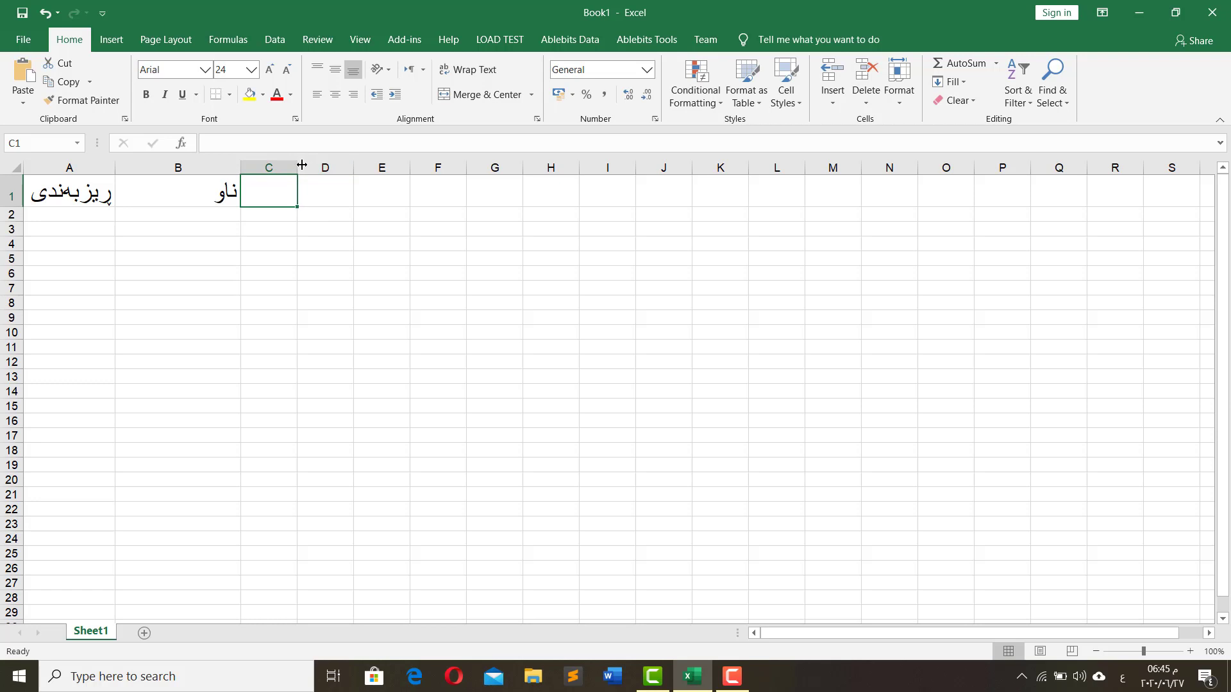
pyautogui.moveTo(302, 165); pyautogui.dragTo(387, 166)
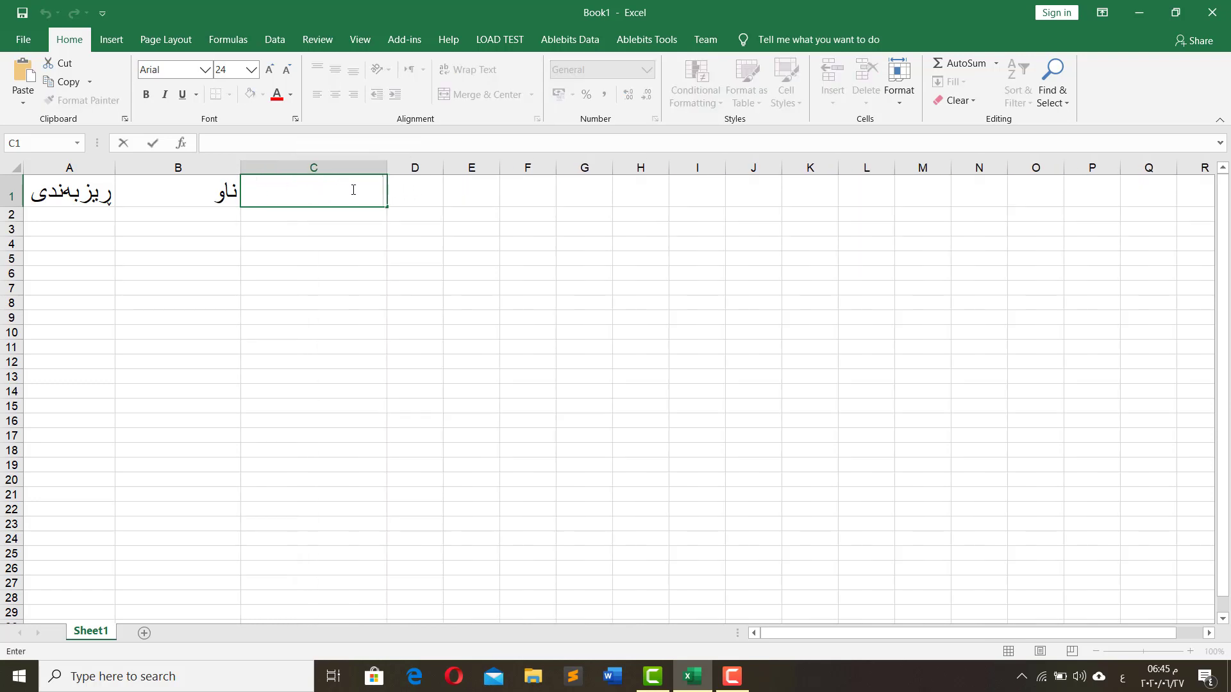
pyautogui.write('پۆل')
# Enter the mid-year grade header in D1, widen column D, and correct its spelling with 'ی'
pyautogui.click(425, 193)
pyautogui.moveTo(443, 168); pyautogui.dragTo(523, 177)
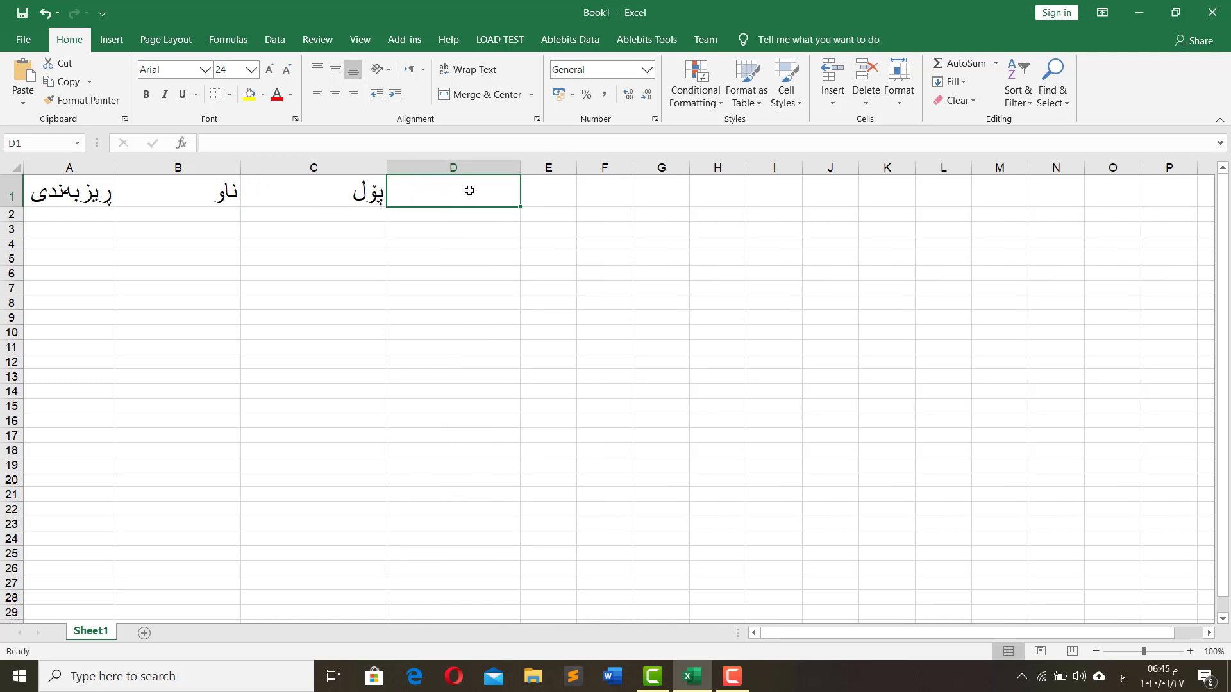
pyautogui.write('نمره')
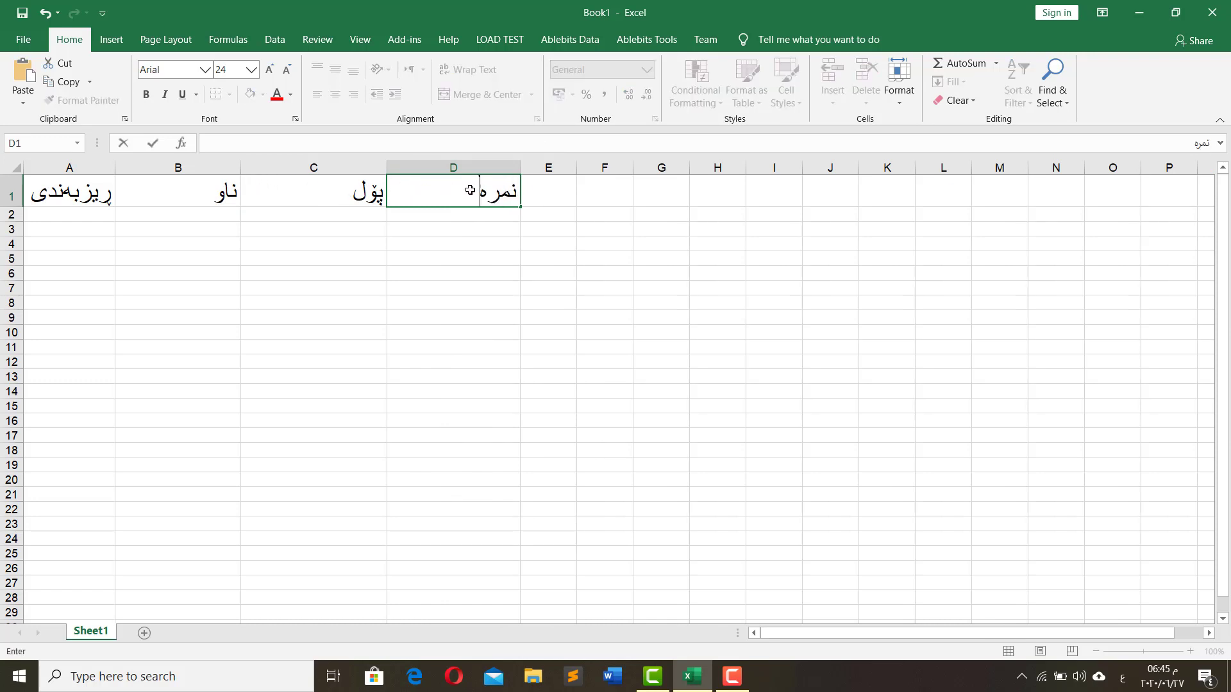
pyautogui.write('ی نیوە ساڵ')
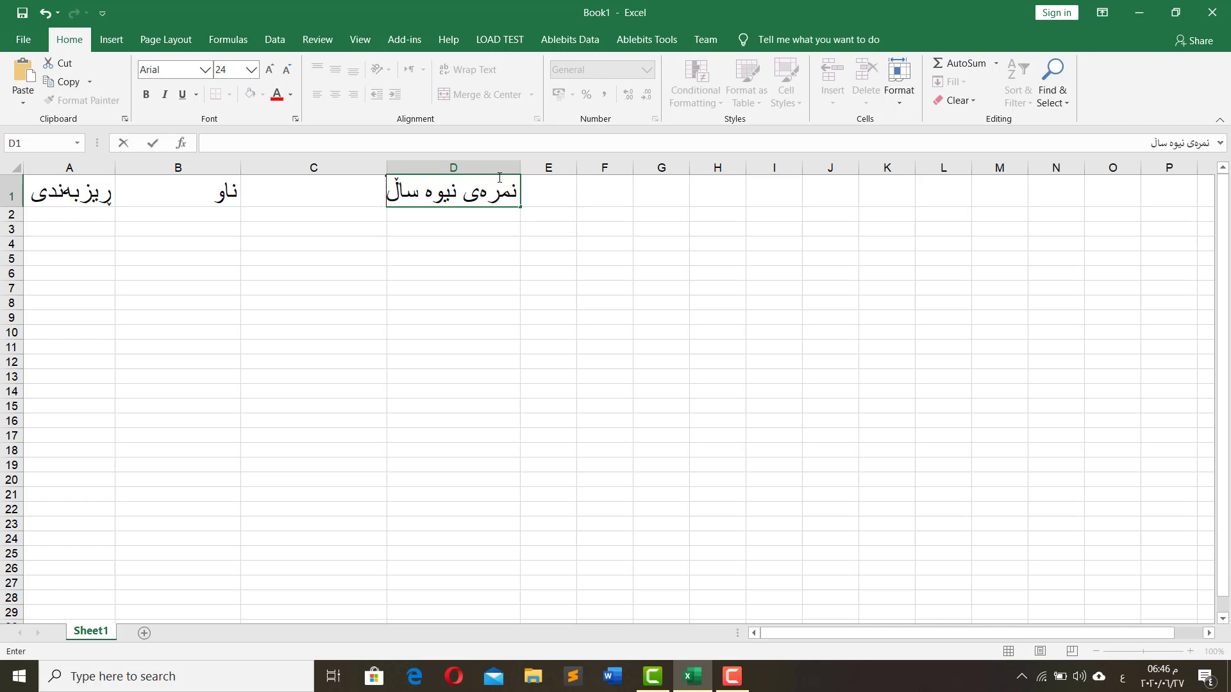
pyautogui.write('پۆل')
pyautogui.press('Tab')
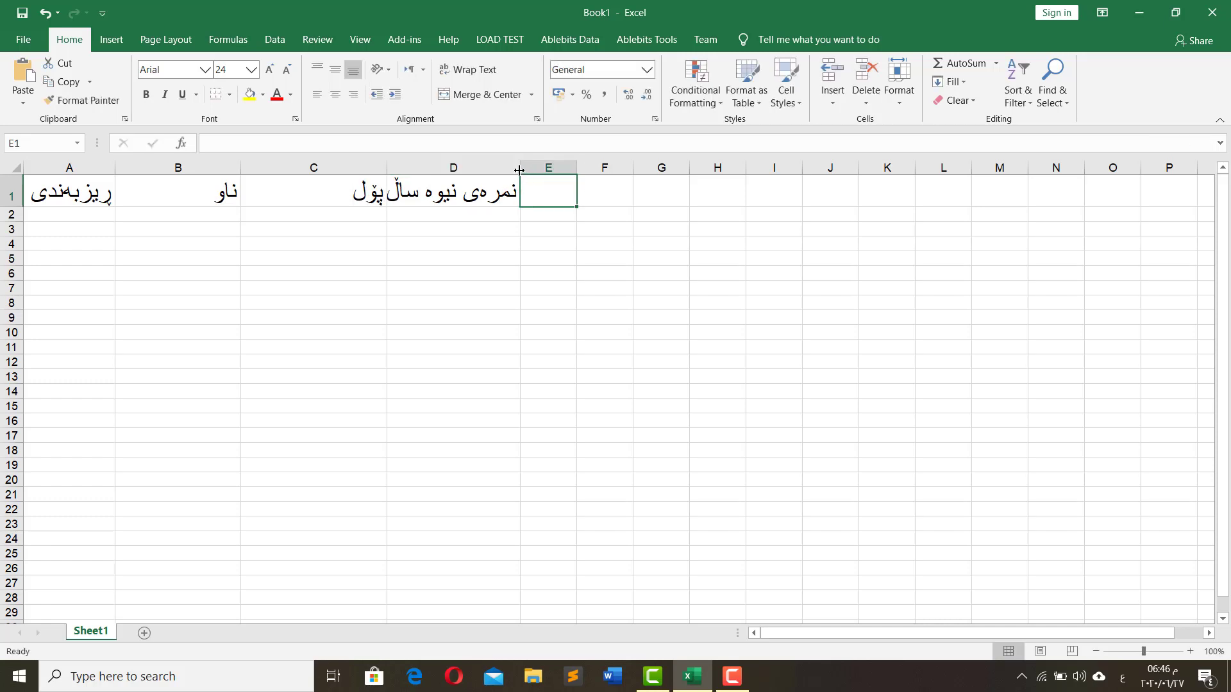
pyautogui.moveTo(519, 170); pyautogui.dragTo(560, 170)
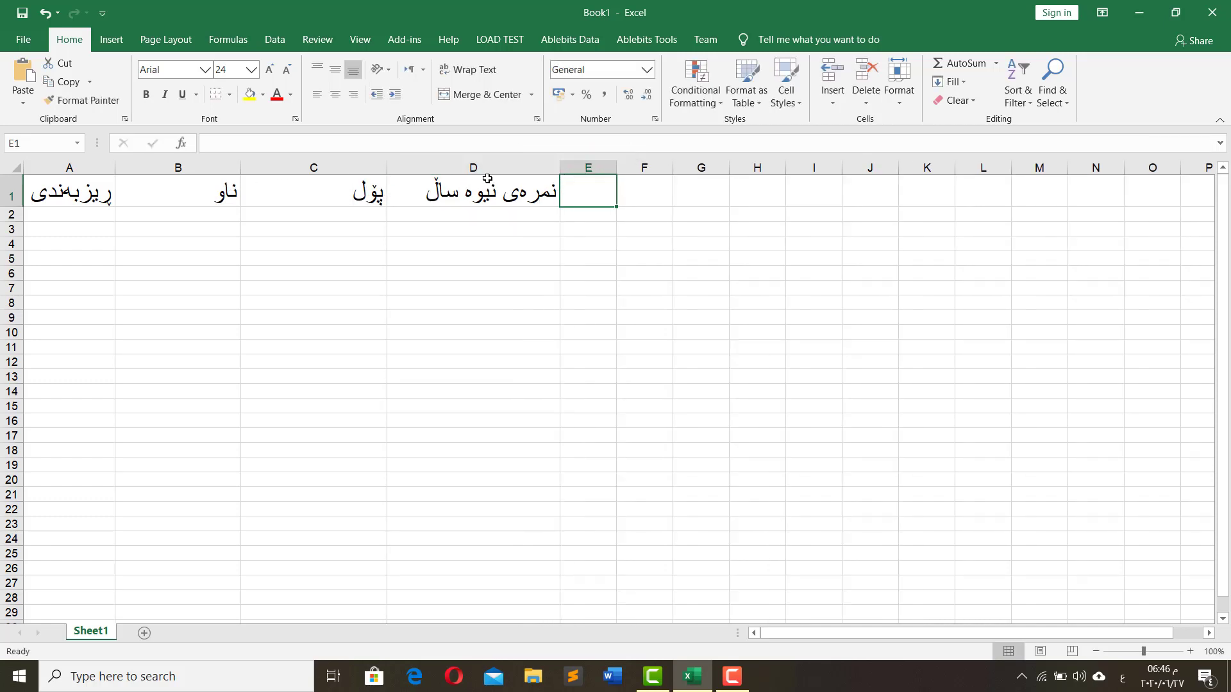
pyautogui.doubleClick(463, 193)
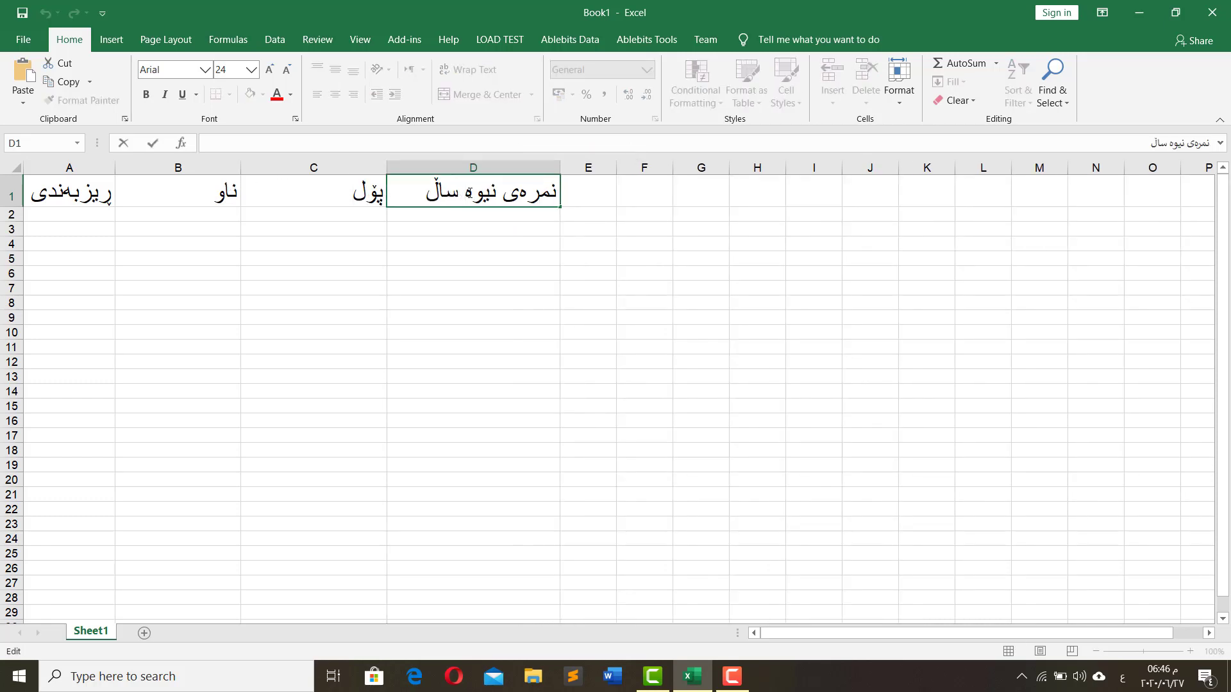
pyautogui.write('ی')
pyautogui.click(587, 192)
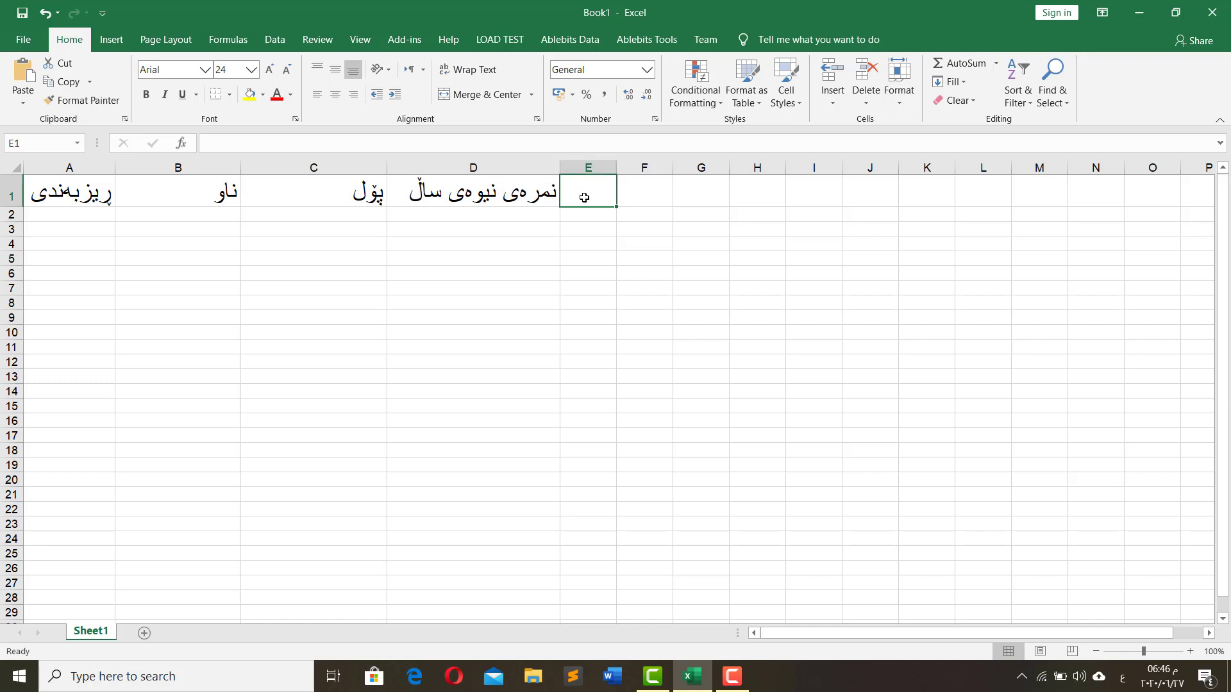
# Enter the year-end header 'نمرەی سەری ساڵ' in E1 and widen columns E and F
pyautogui.click(509, 196)
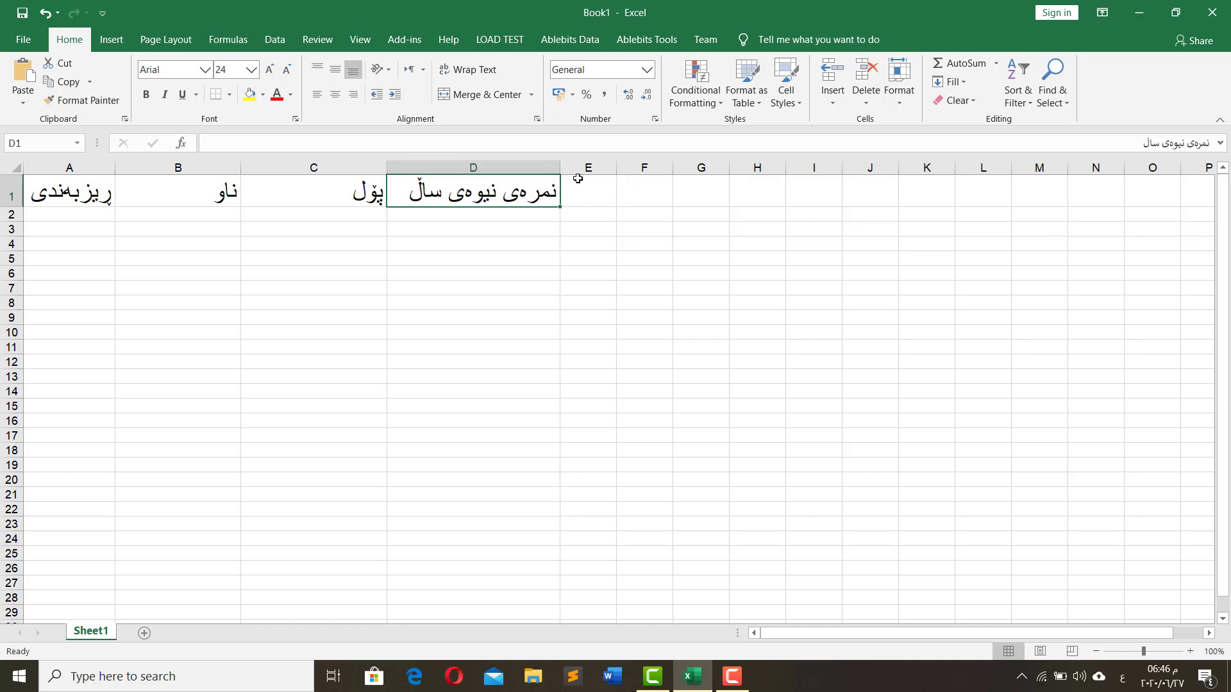
pyautogui.click(606, 195)
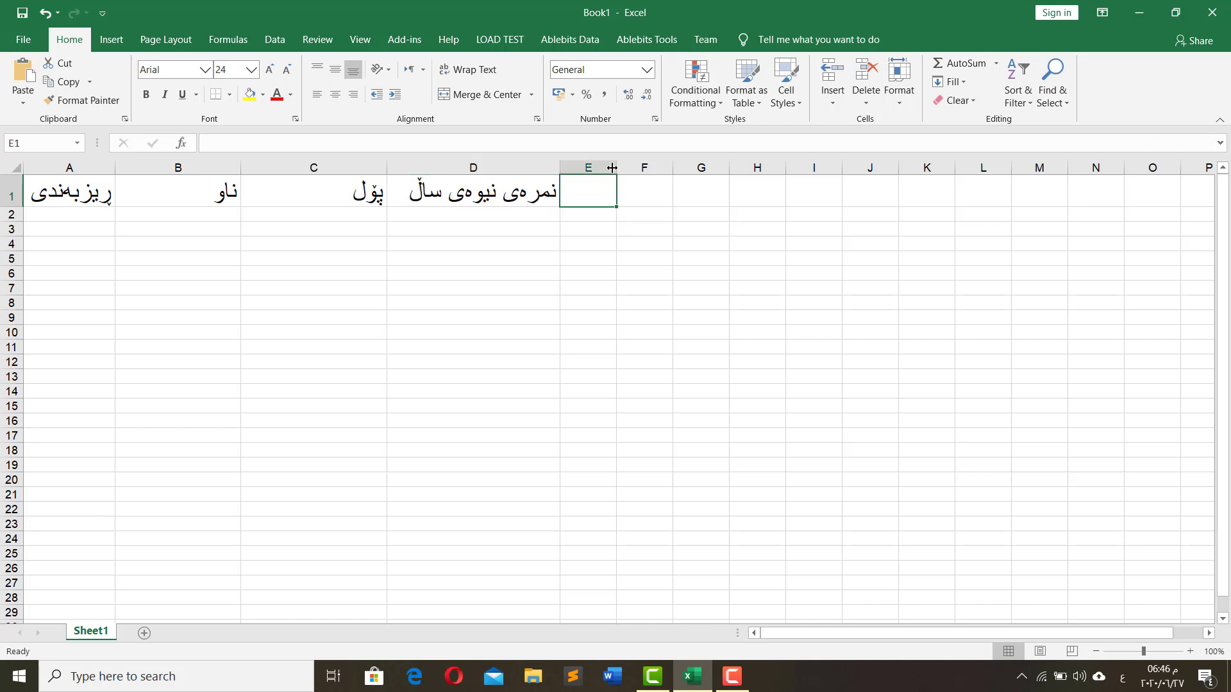
pyautogui.moveTo(627, 166); pyautogui.dragTo(702, 168)
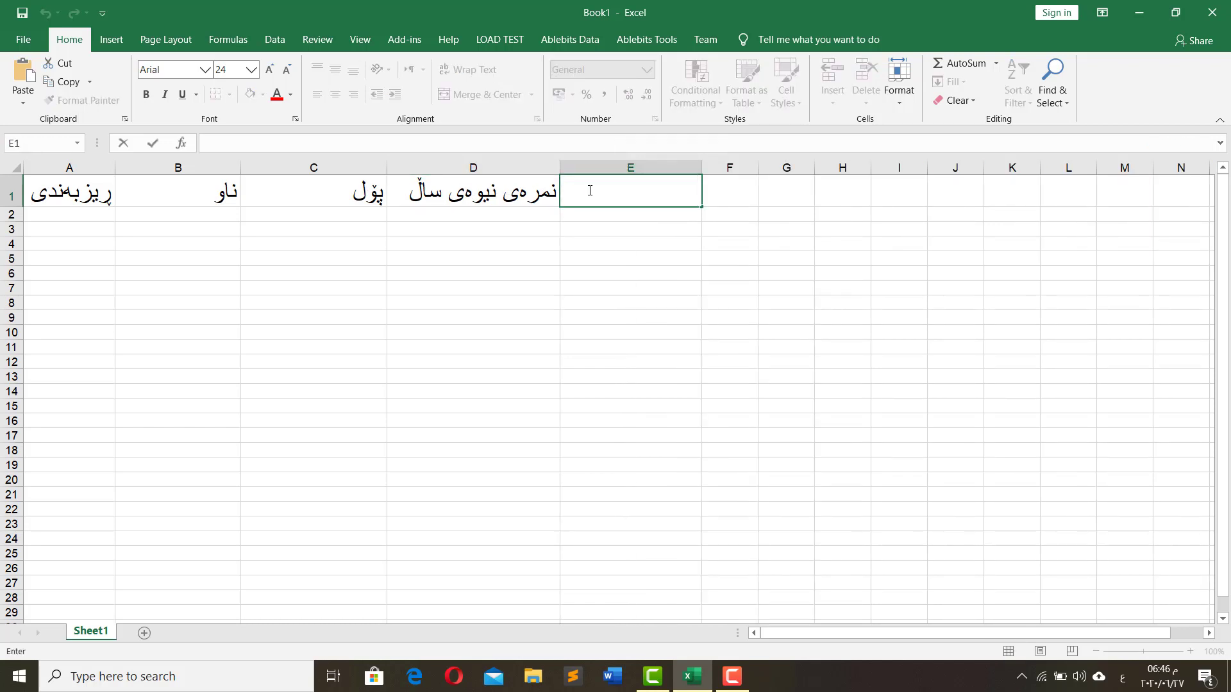
pyautogui.write('نمرەی سەری ساڵ')
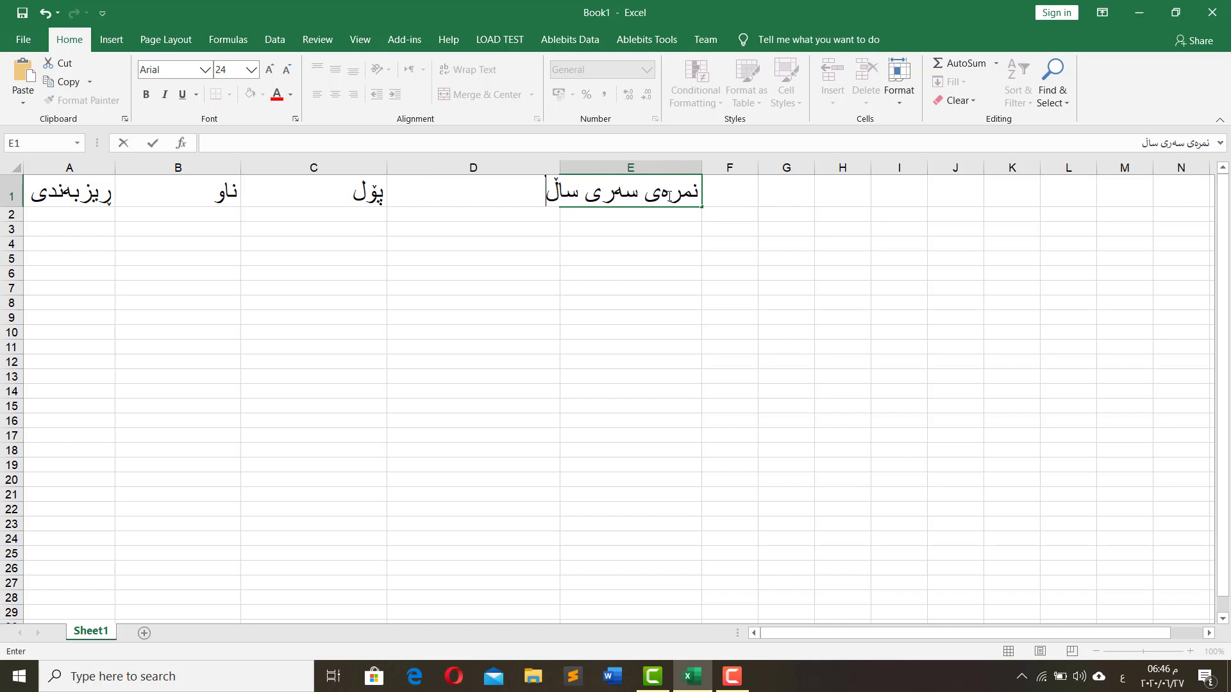
pyautogui.click(735, 186)
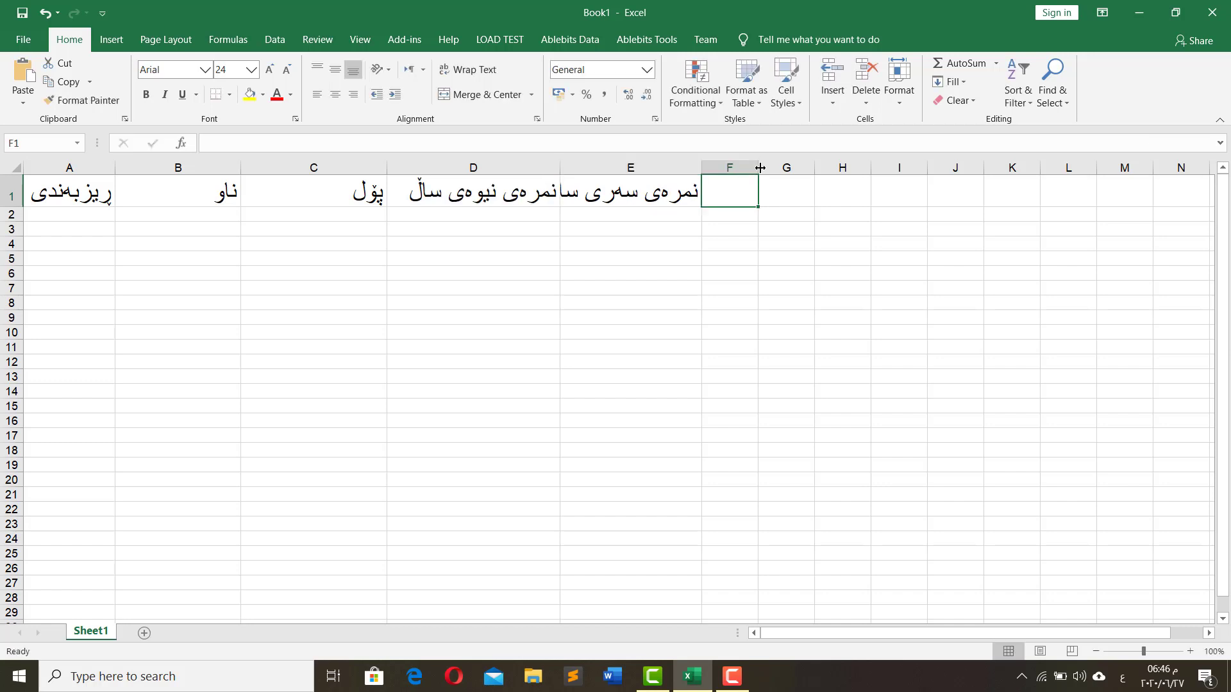
pyautogui.moveTo(759, 168); pyautogui.dragTo(847, 180)
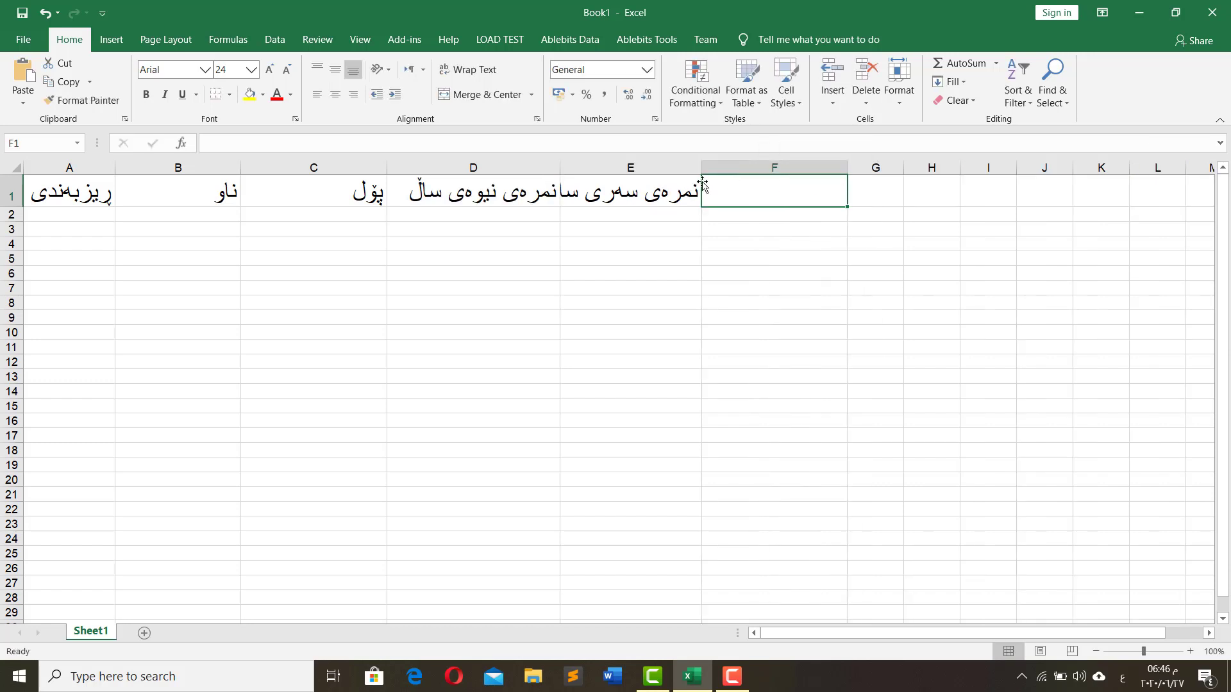
pyautogui.moveTo(702, 168); pyautogui.dragTo(756, 168)
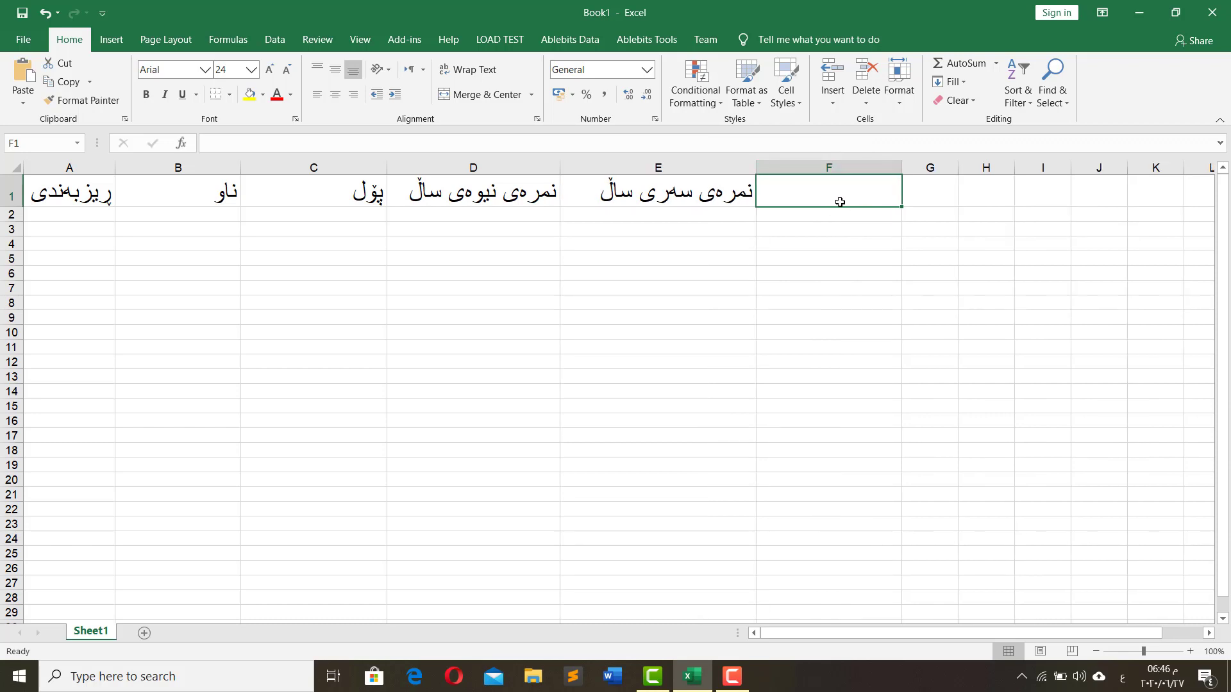
# Enter 'کۆی نمر' in F1 and 'ئەنجام' in G1, widening column G
pyautogui.write('کۆی نمرە')
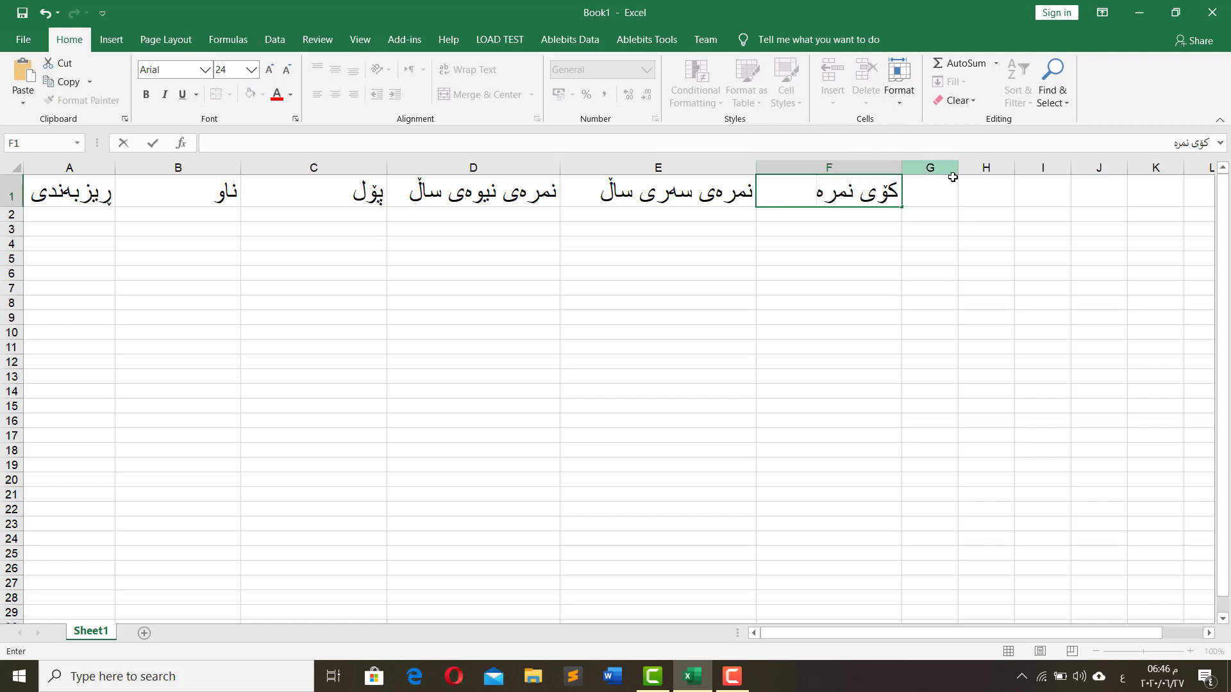
pyautogui.click(954, 181)
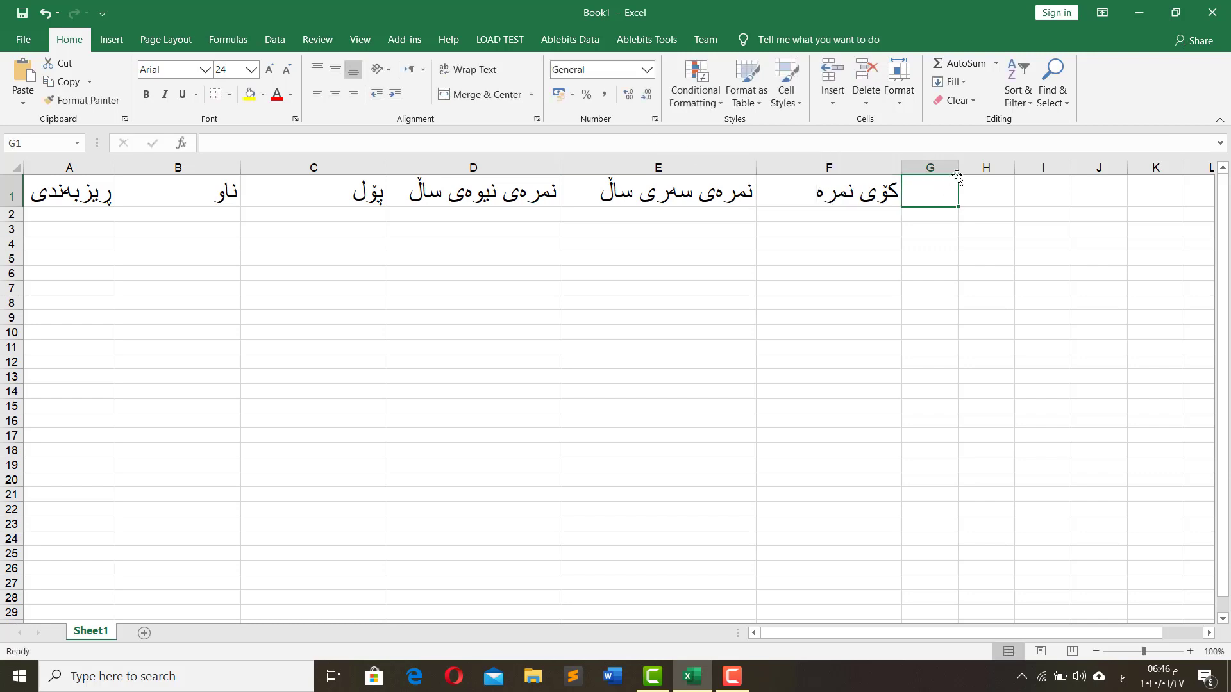
pyautogui.moveTo(960, 170); pyautogui.dragTo(1079, 169)
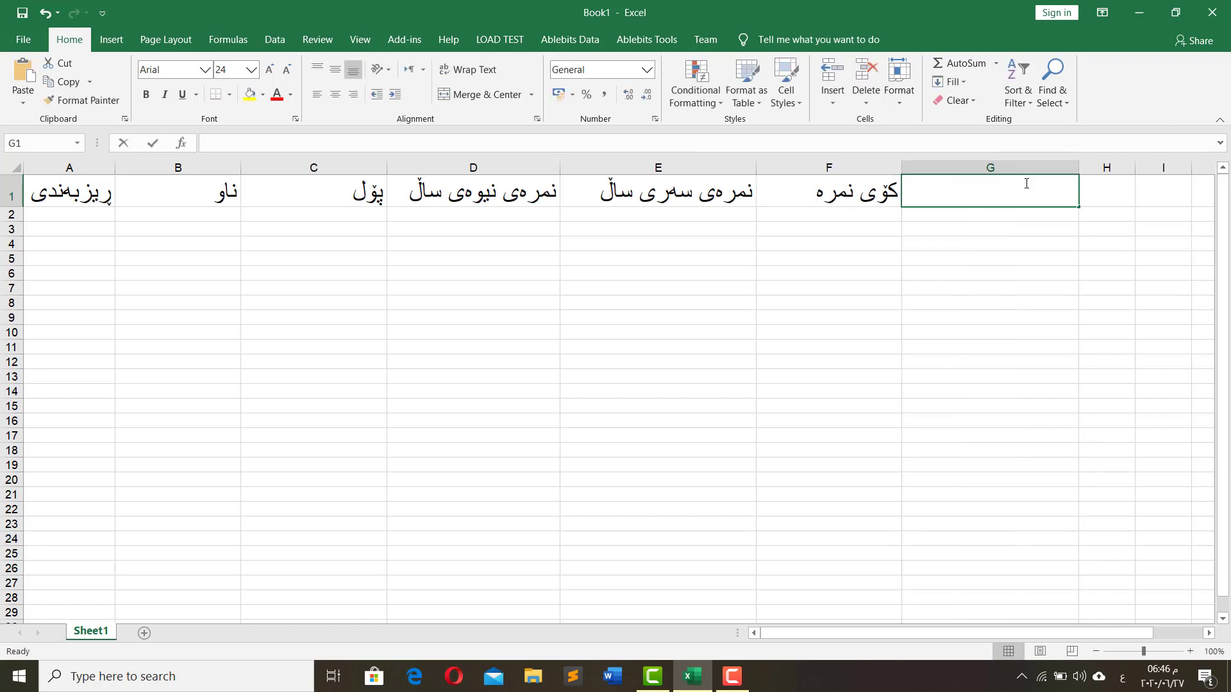
pyautogui.doubleClick(1026, 186)
pyautogui.write('ئە')
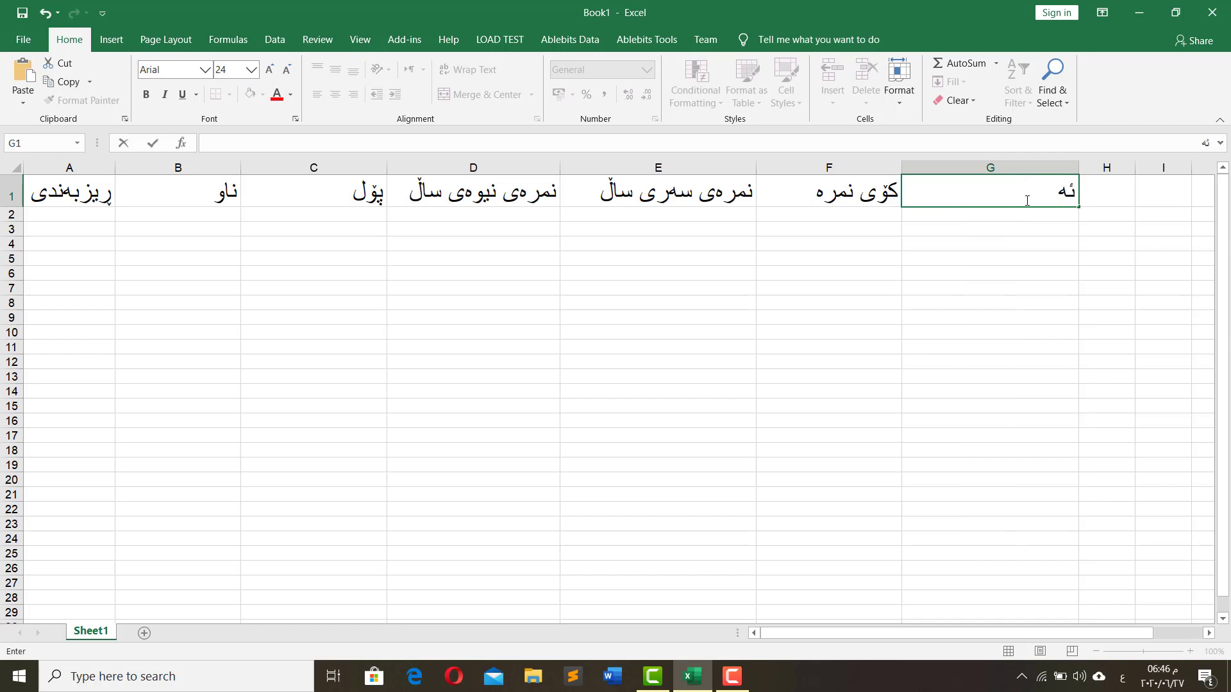
pyautogui.write('نجام')
# Select A1:G25 and choose gold as the border colour in Format Cells
pyautogui.moveTo(70, 190); pyautogui.dragTo(1008, 554)
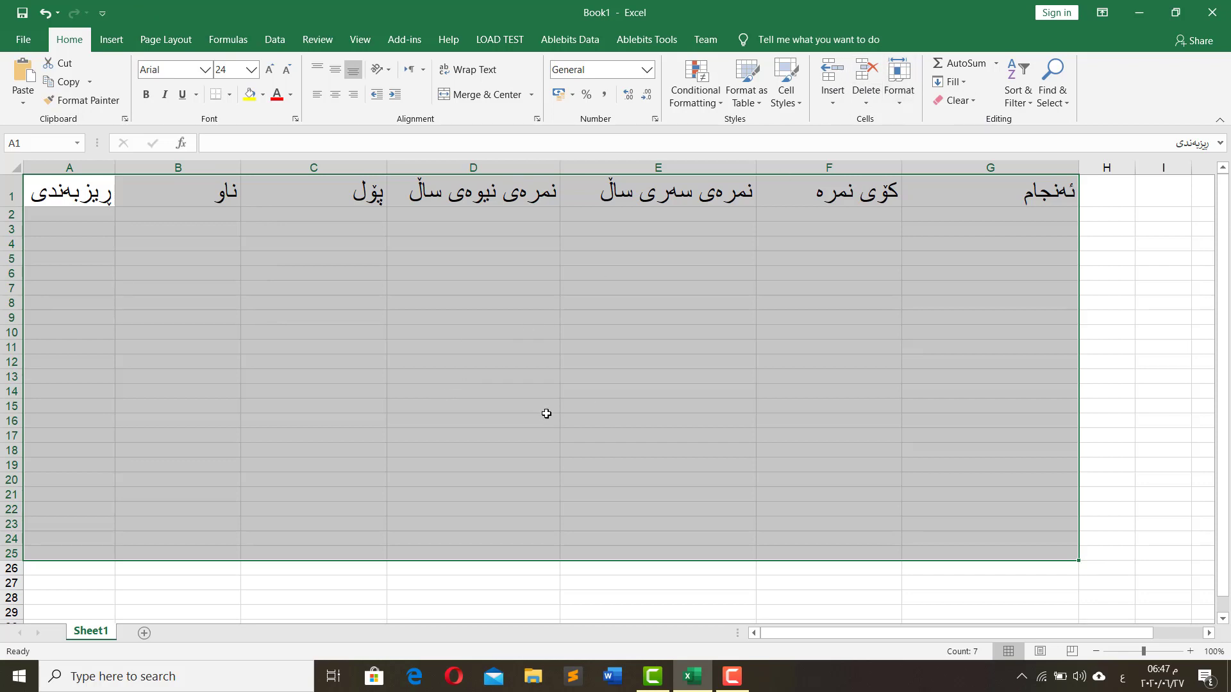
pyautogui.click(899, 82)
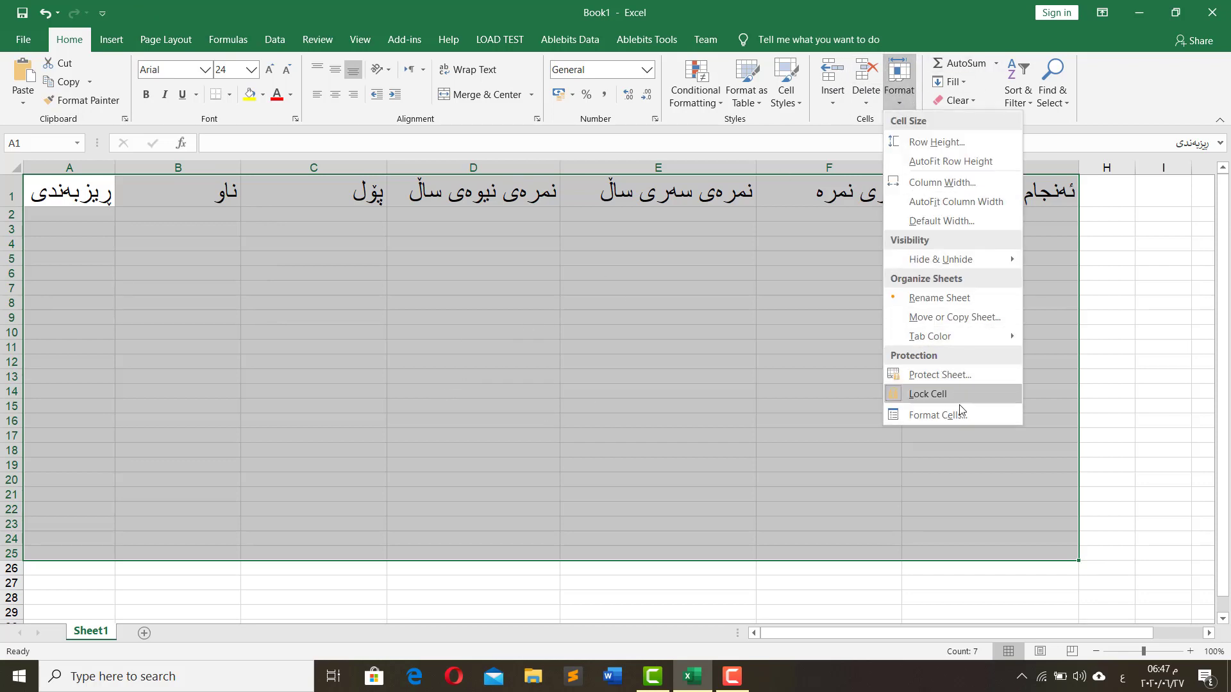
pyautogui.click(976, 415)
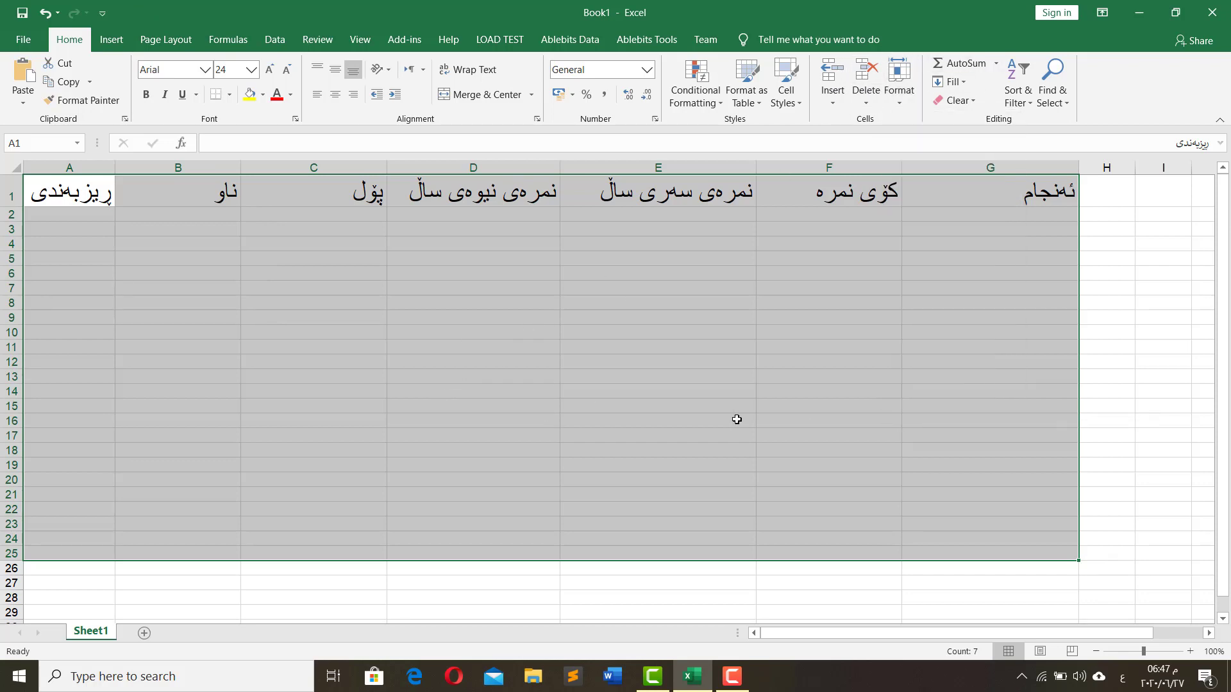
pyautogui.click(671, 211)
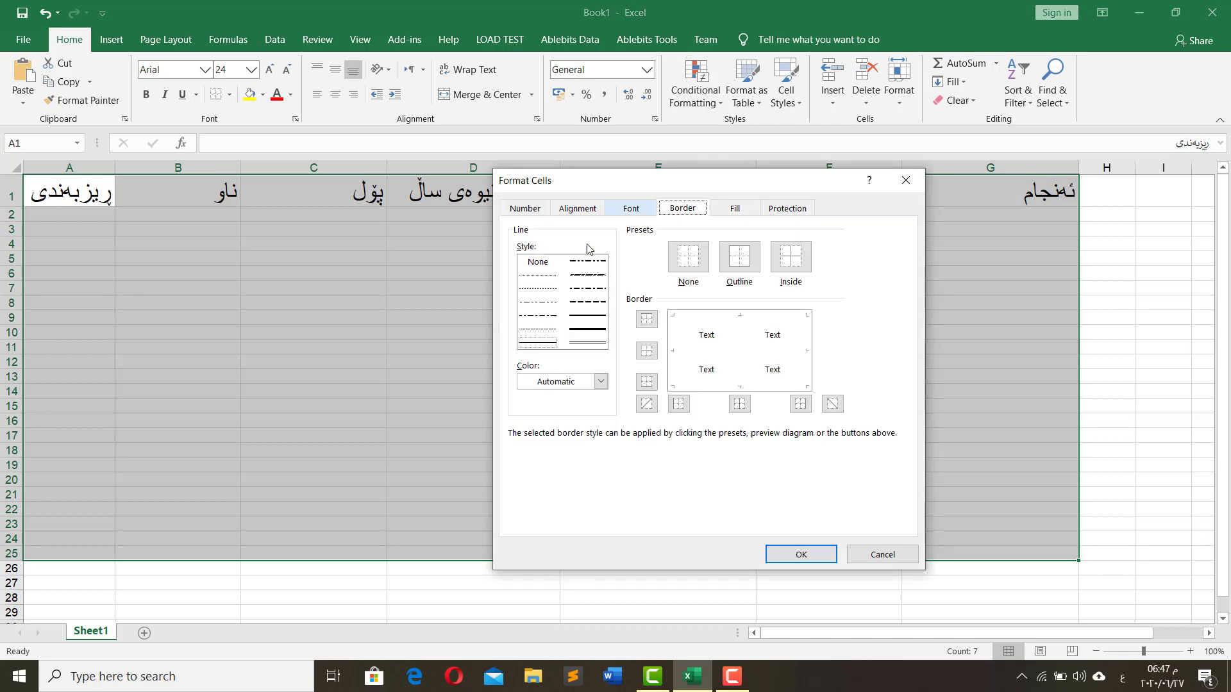
pyautogui.click(601, 382)
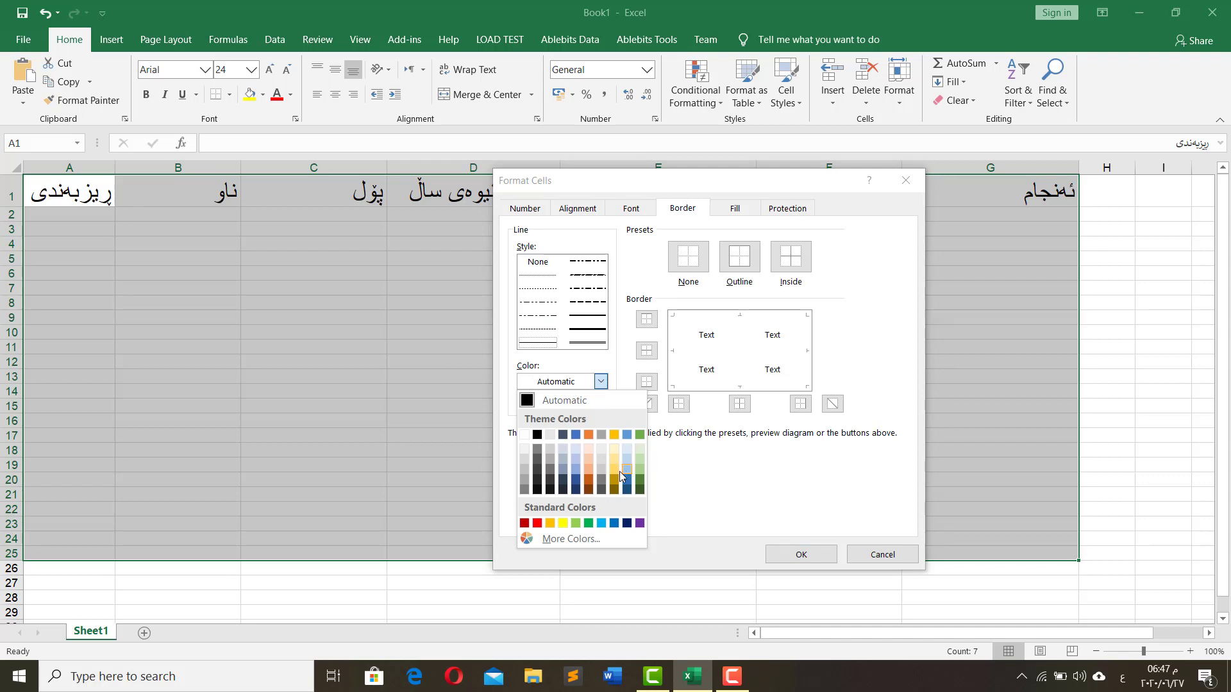
pyautogui.click(614, 475)
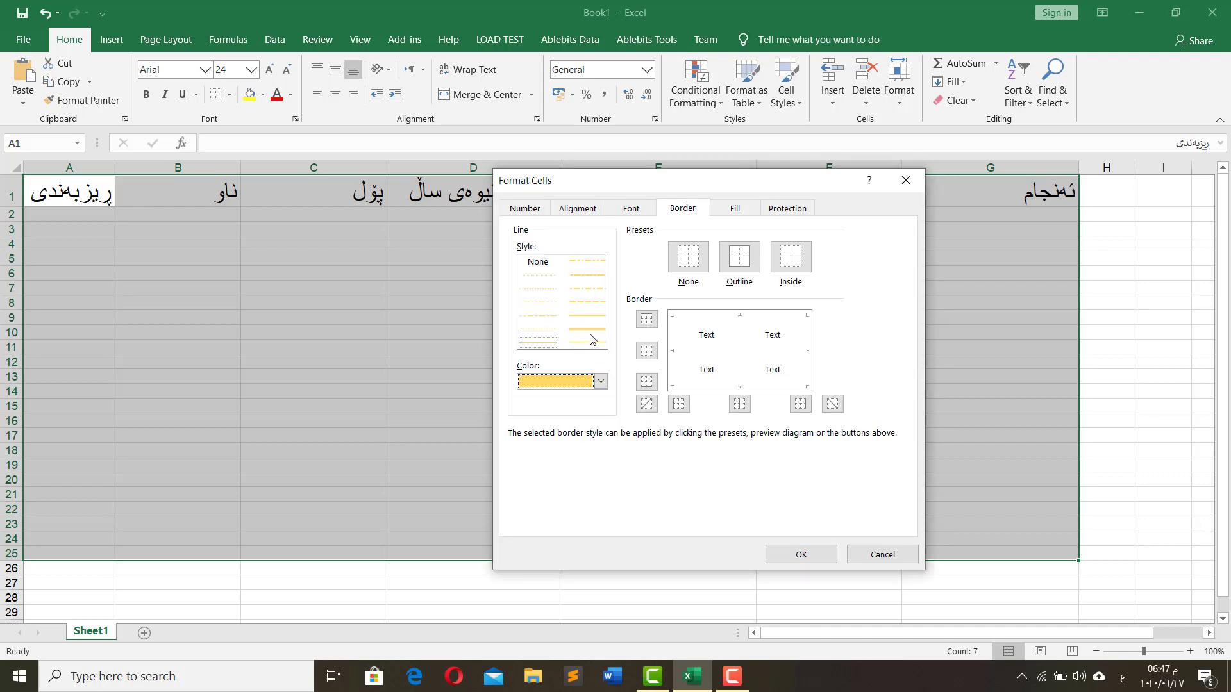
# Apply solid gold outer and inner borders on every side of the range
pyautogui.click(587, 329)
pyautogui.click(647, 319)
pyautogui.click(647, 351)
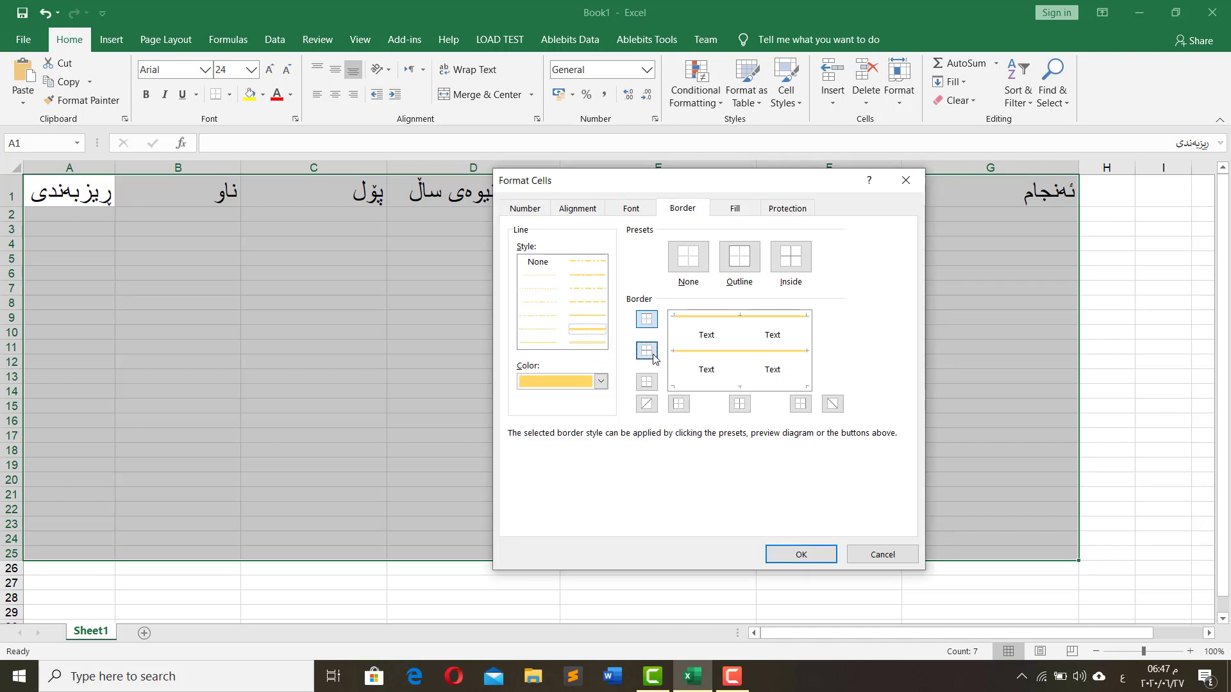
pyautogui.click(647, 381)
pyautogui.click(679, 404)
pyautogui.click(740, 404)
pyautogui.click(805, 408)
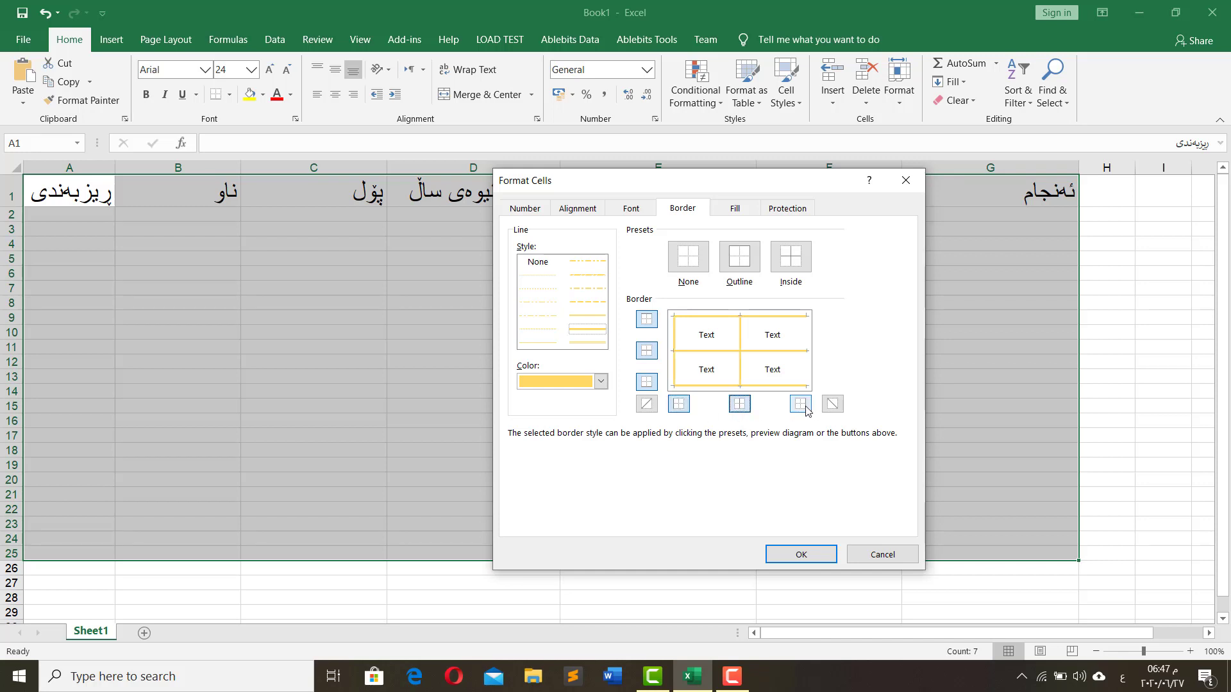
pyautogui.click(800, 555)
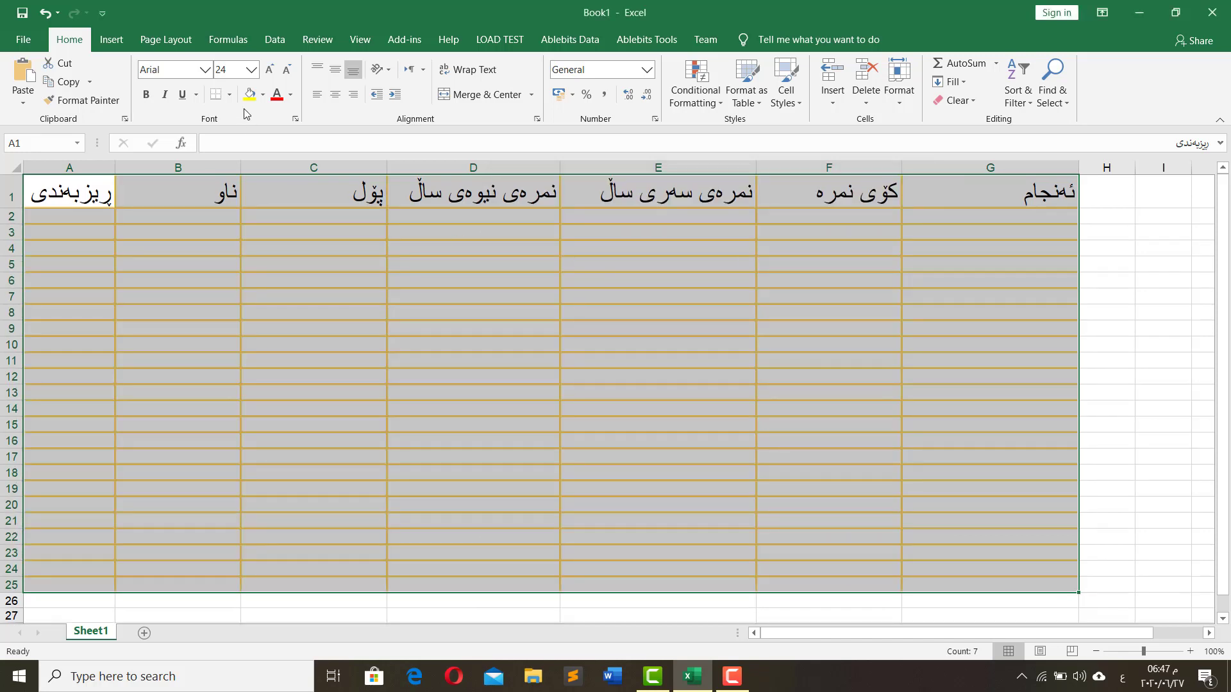
pyautogui.click(263, 94)
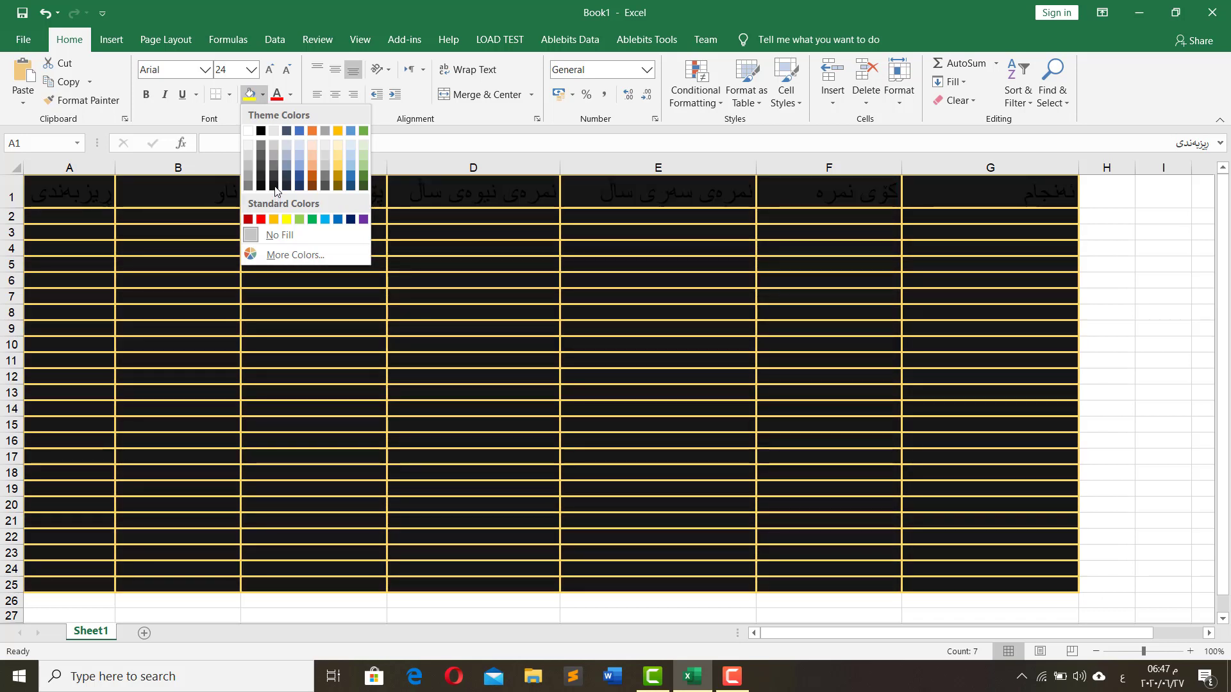
# Fill the table A1:G25 black with white text
pyautogui.click(261, 183)
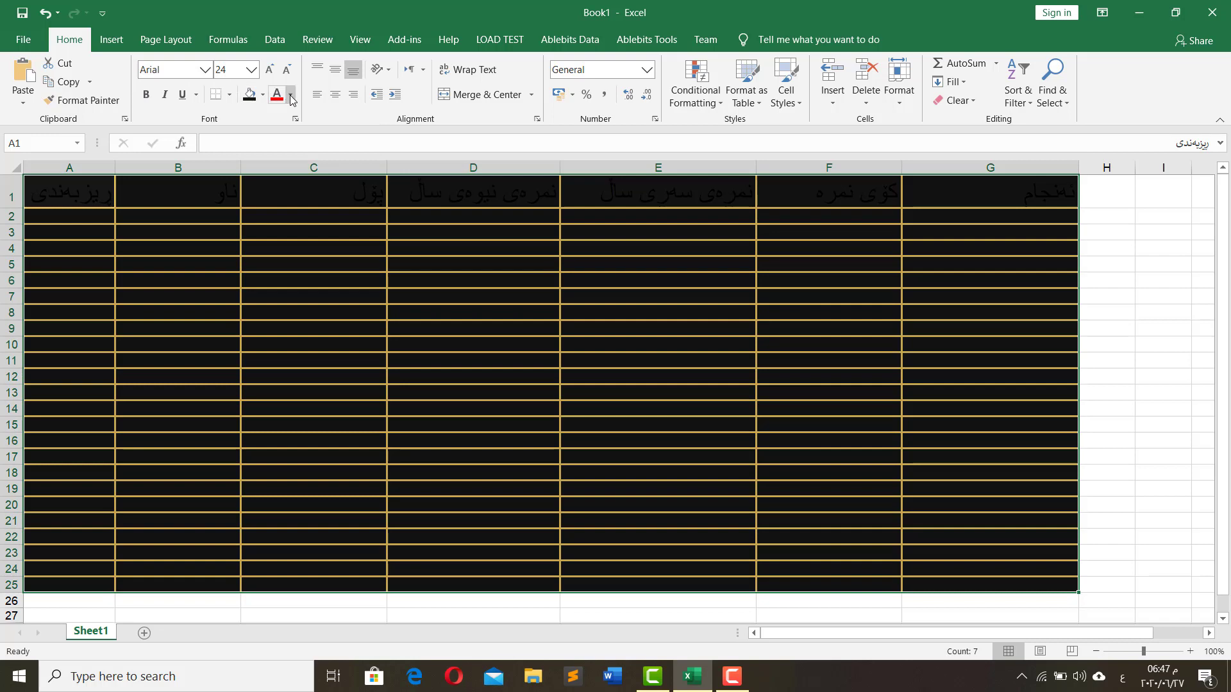
pyautogui.click(292, 96)
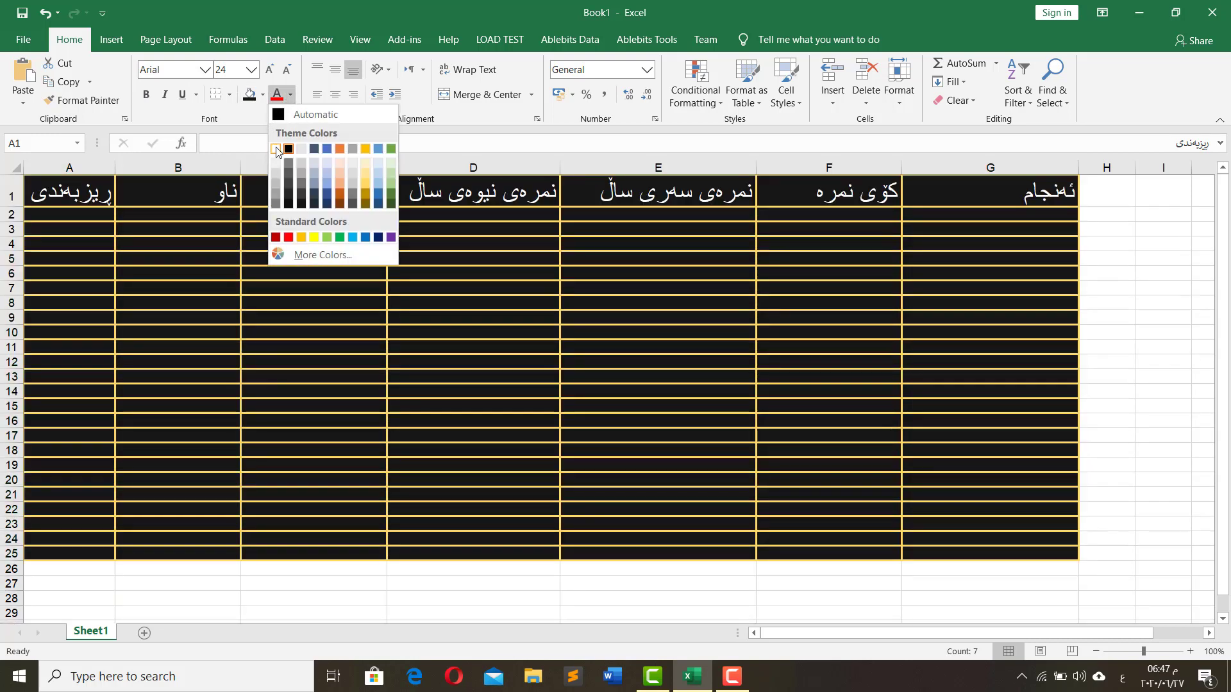
pyautogui.click(276, 150)
# Give the header row A1:G1 a dark blue-grey fill
pyautogui.click(21, 192)
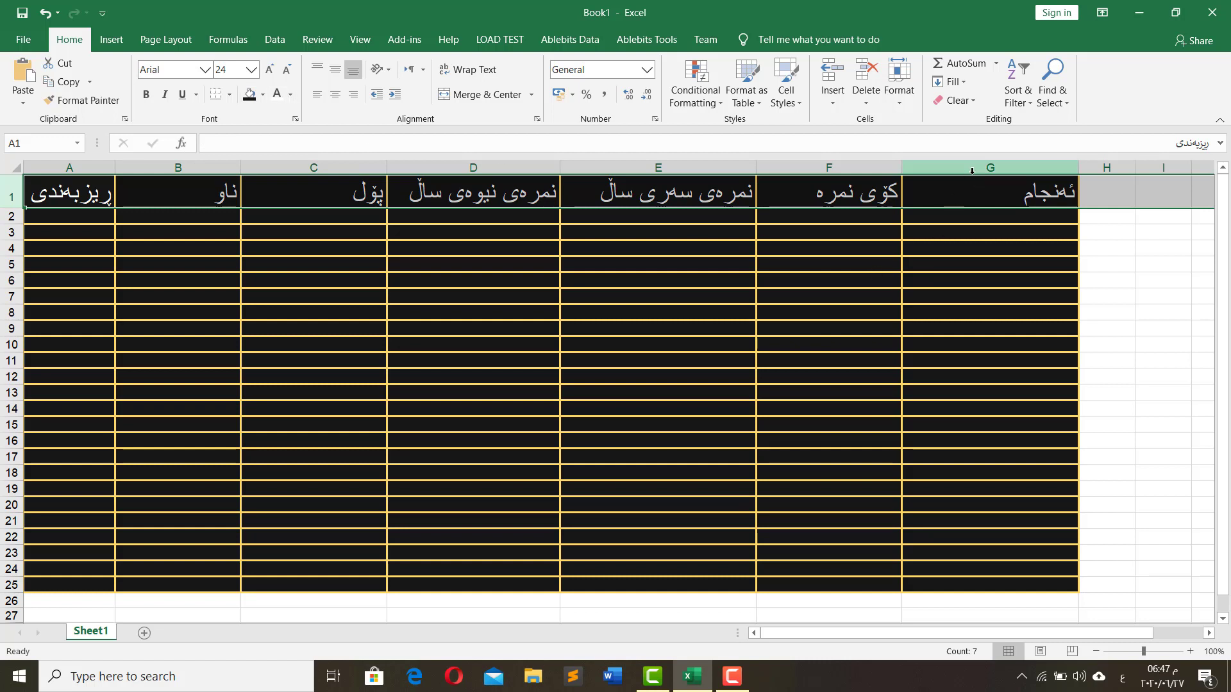
pyautogui.moveTo(981, 190); pyautogui.dragTo(70, 192)
pyautogui.click(263, 95)
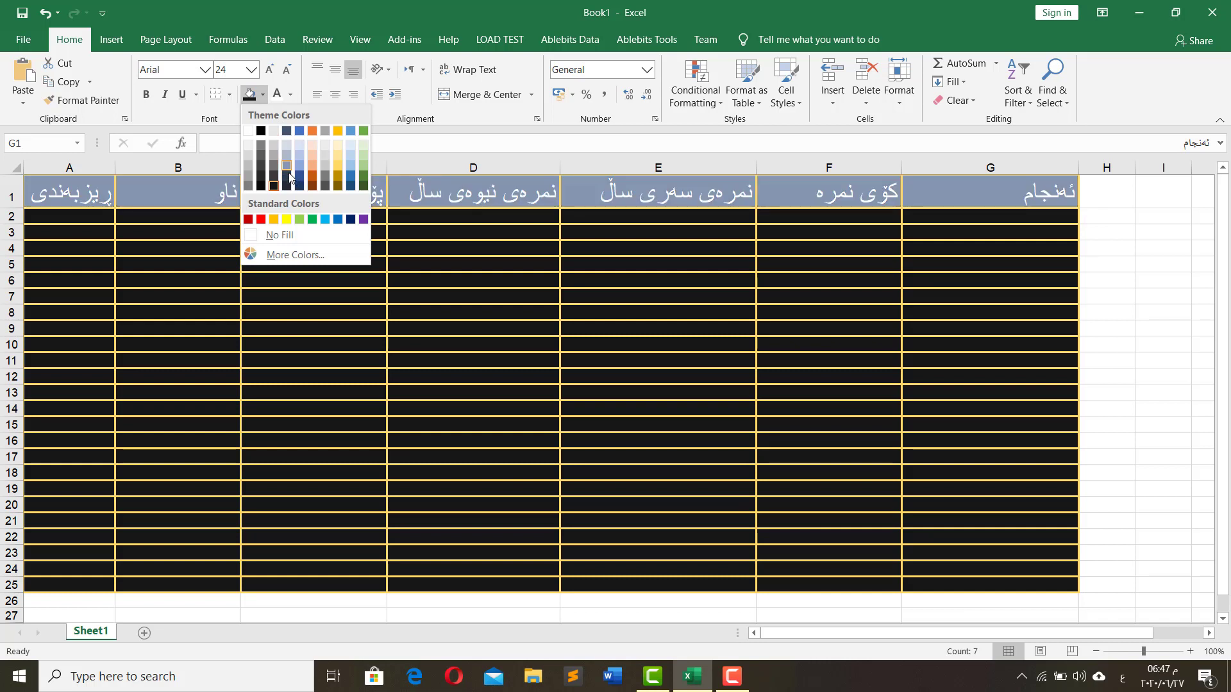
pyautogui.click(287, 169)
# Select the table body A2:G25
pyautogui.click(189, 231)
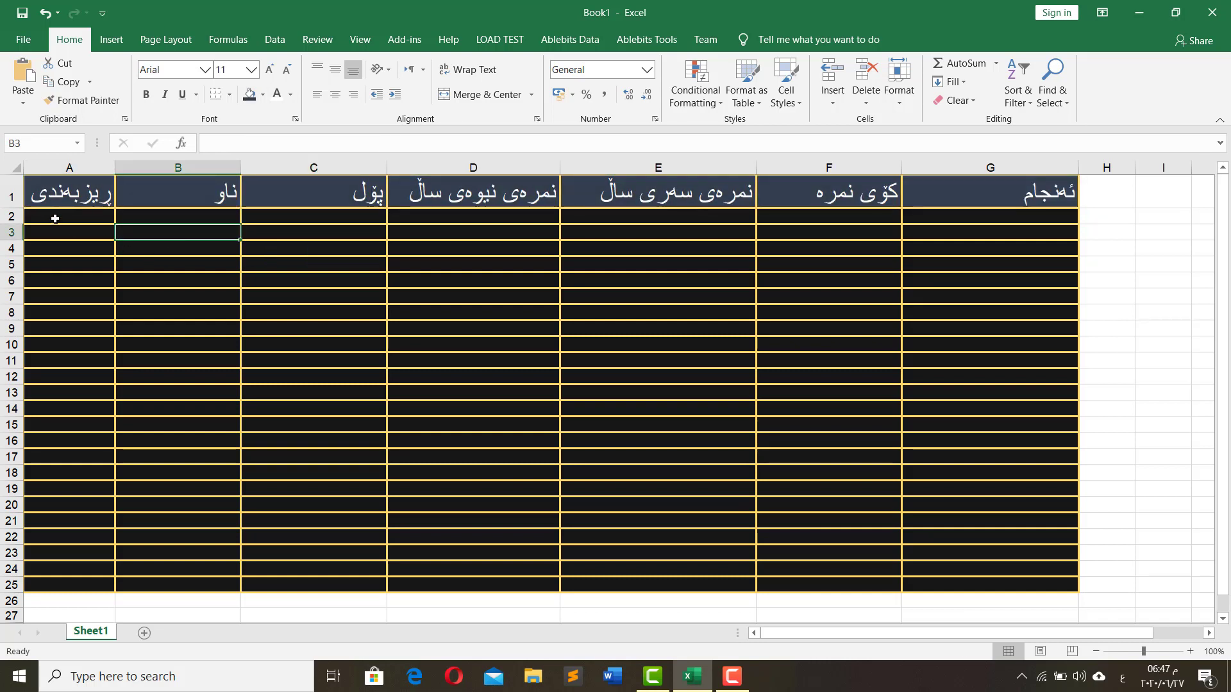
pyautogui.moveTo(56, 218); pyautogui.dragTo(747, 426)
pyautogui.moveTo(801, 464); pyautogui.dragTo(1034, 580)
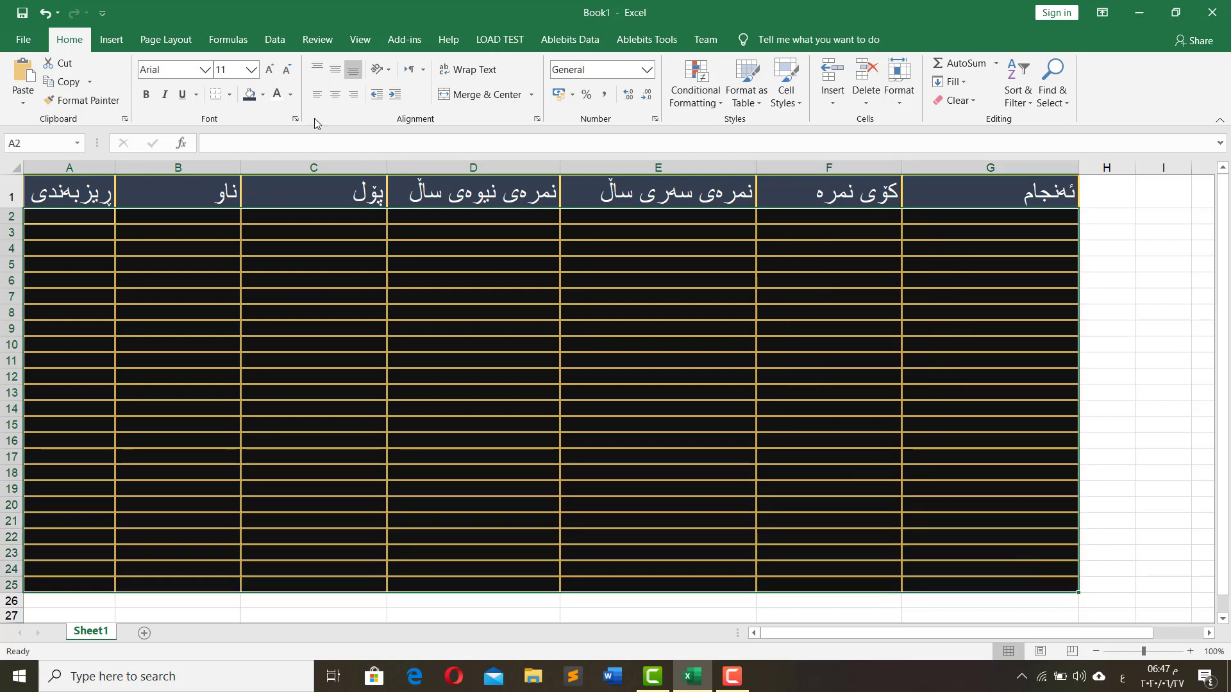
# Set the body A2:G25 to 20-point text with a dark green fill
pyautogui.click(250, 69)
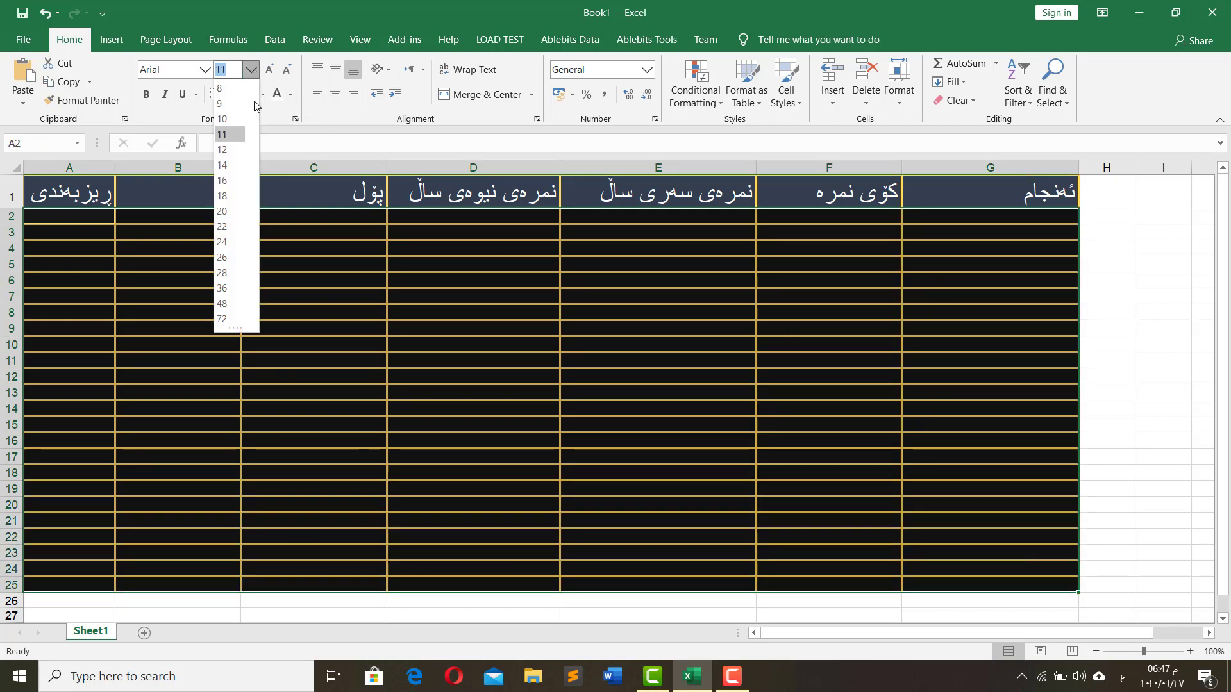
pyautogui.click(228, 213)
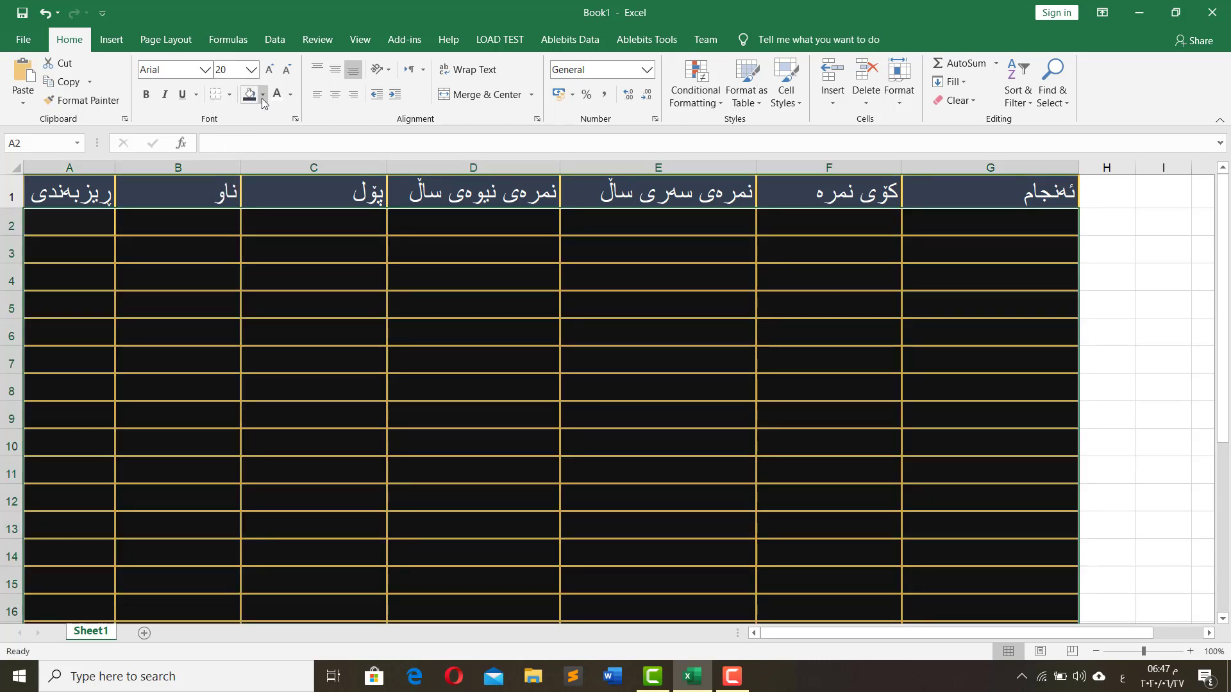
pyautogui.click(262, 94)
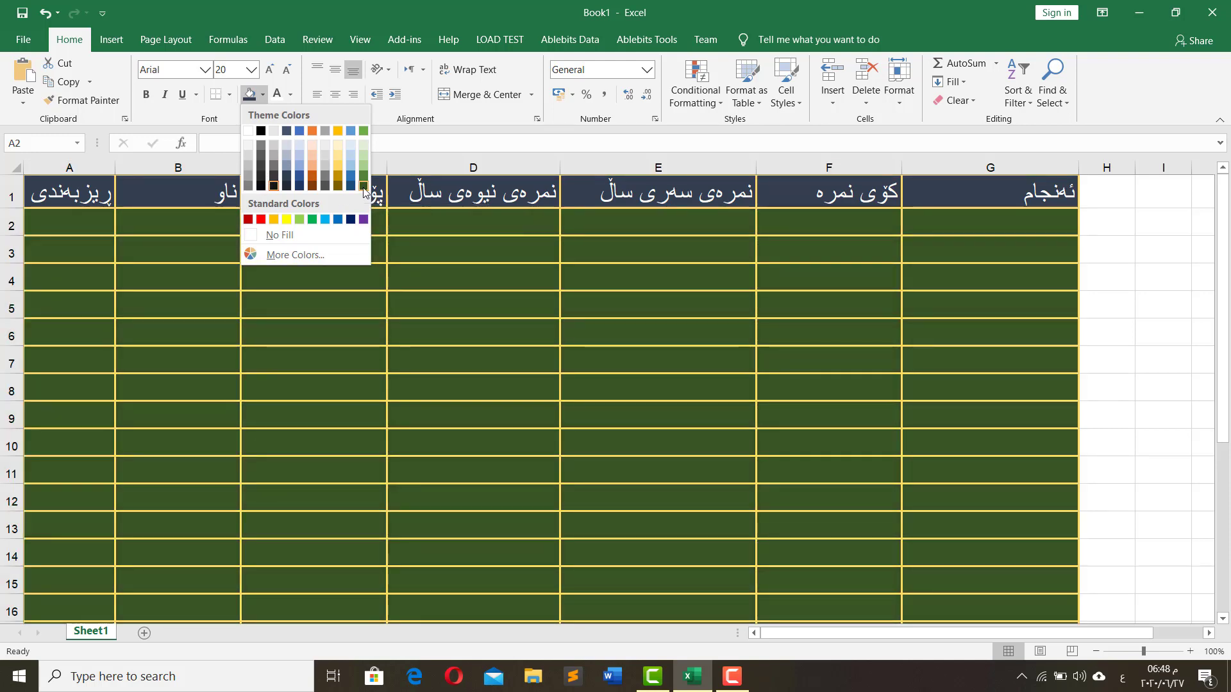
pyautogui.click(364, 186)
pyautogui.click(88, 226)
pyautogui.doubleClick(87, 226)
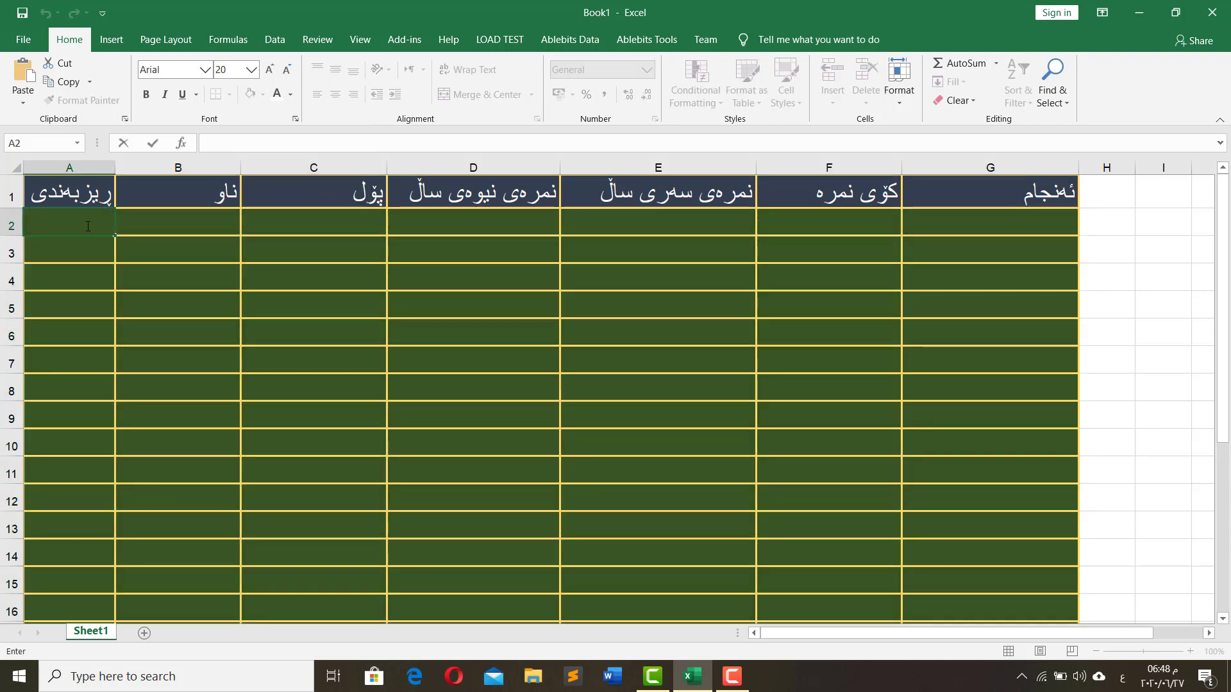
# Number the rank column 1 to 24 down A2:A25 by filling a 1, 2 series
pyautogui.write('١')
pyautogui.hotkey('alt', 'shift')
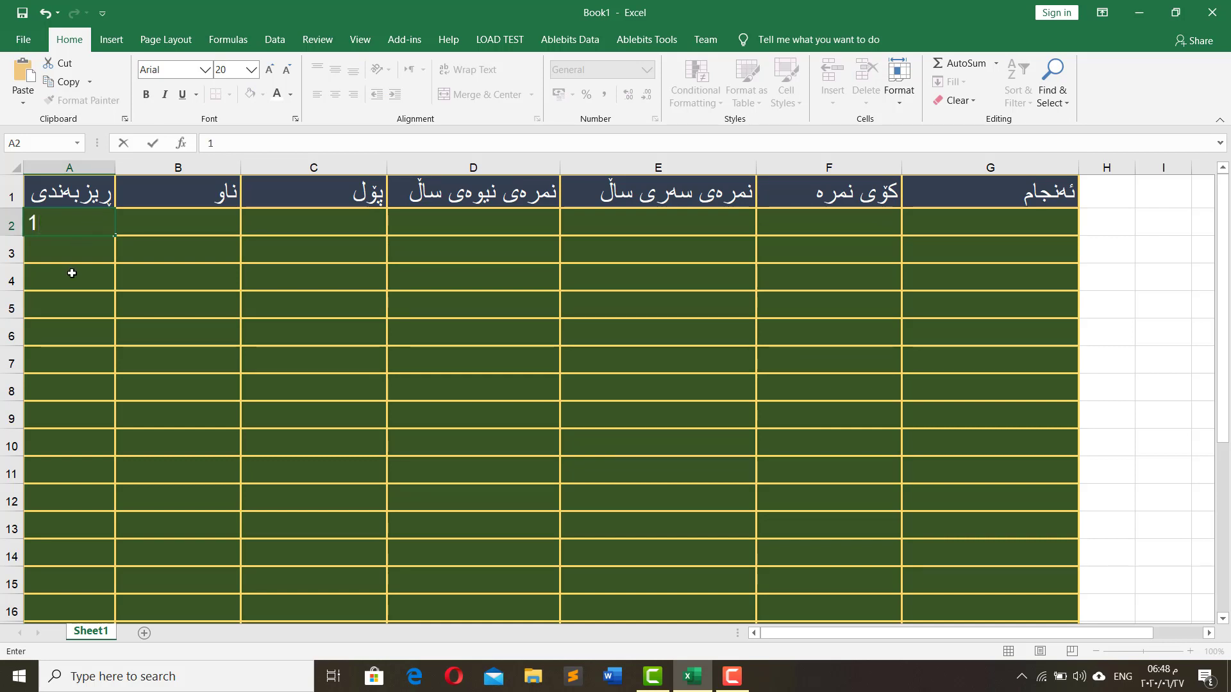
pyautogui.click(72, 248)
pyautogui.write('2')
pyautogui.click(91, 277)
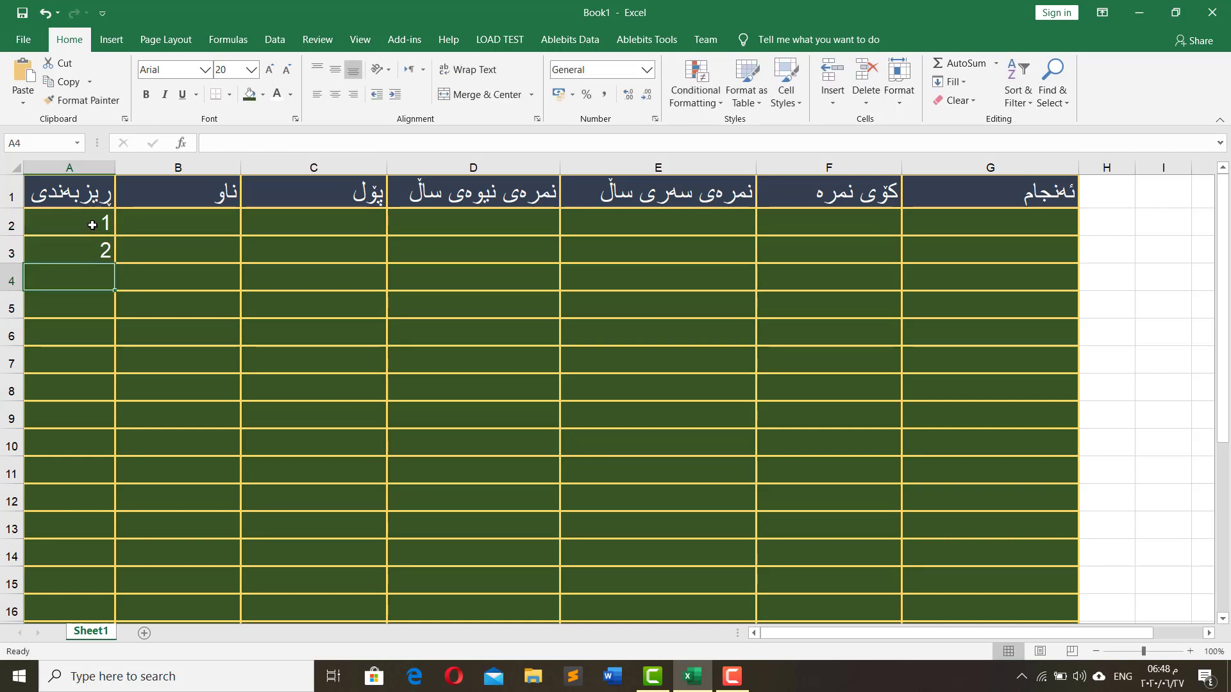
pyautogui.moveTo(92, 225); pyautogui.dragTo(110, 602)
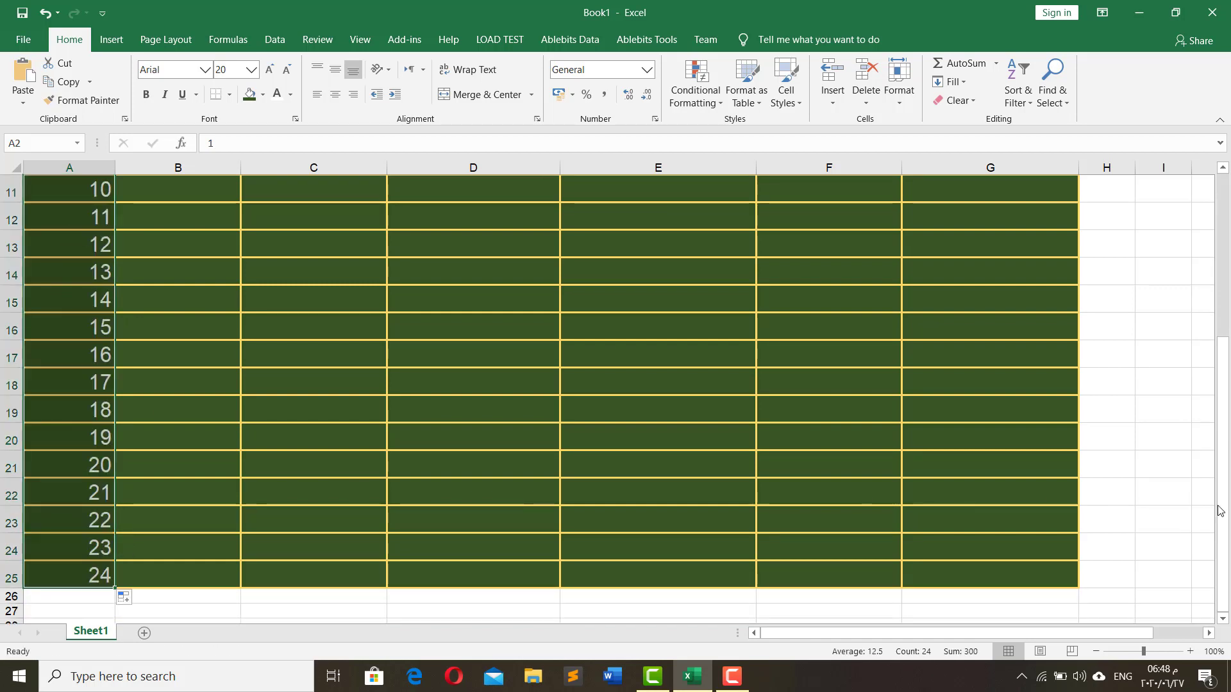
pyautogui.moveTo(1223, 393); pyautogui.dragTo(1224, 231)
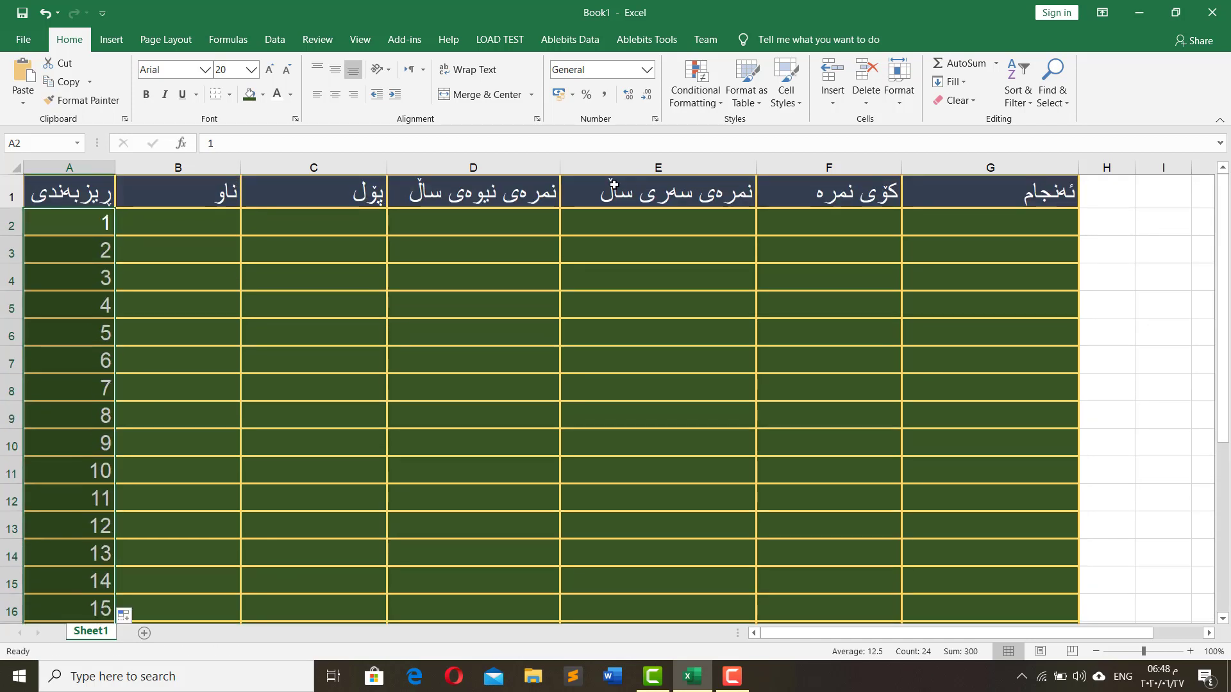
pyautogui.click(194, 222)
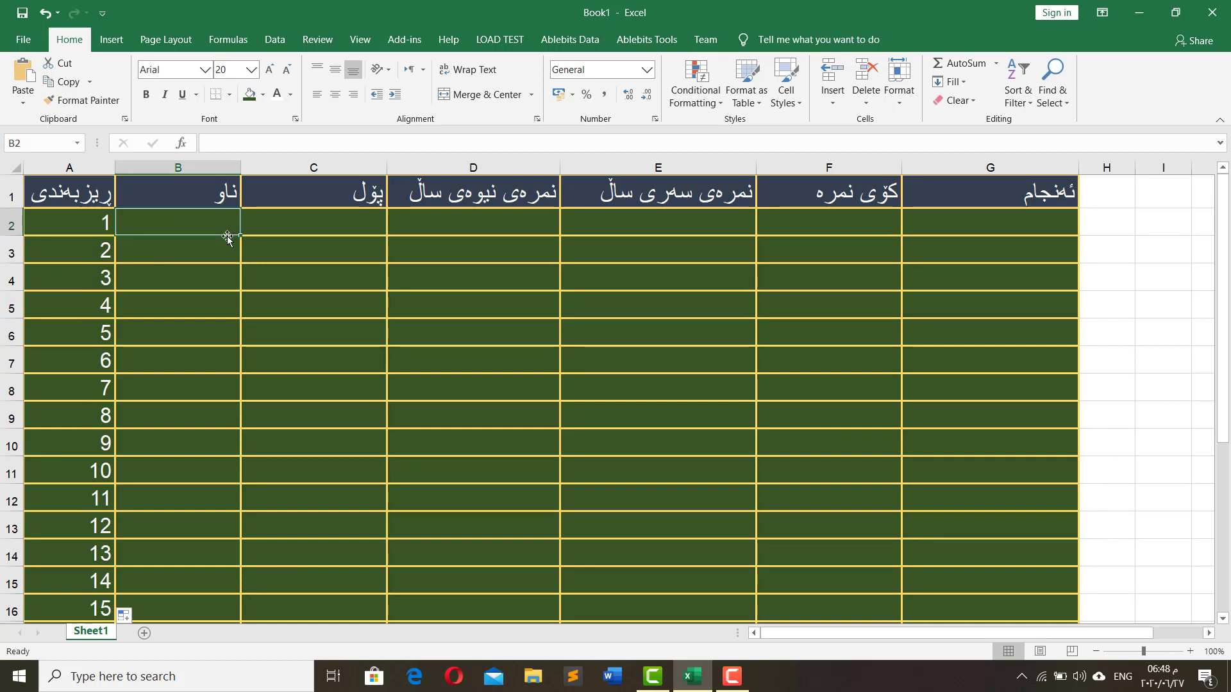
# Enter the first student's full name in B2 using the Kurdish keyboard
pyautogui.hotkey('alt', 'shift')
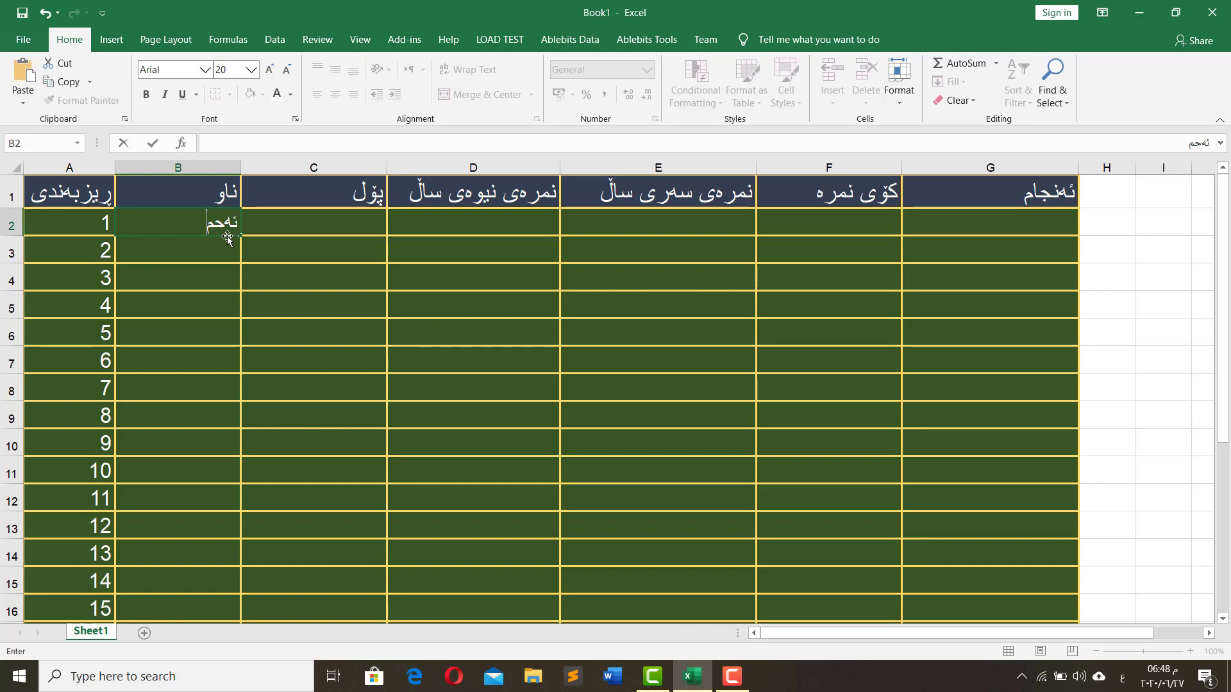
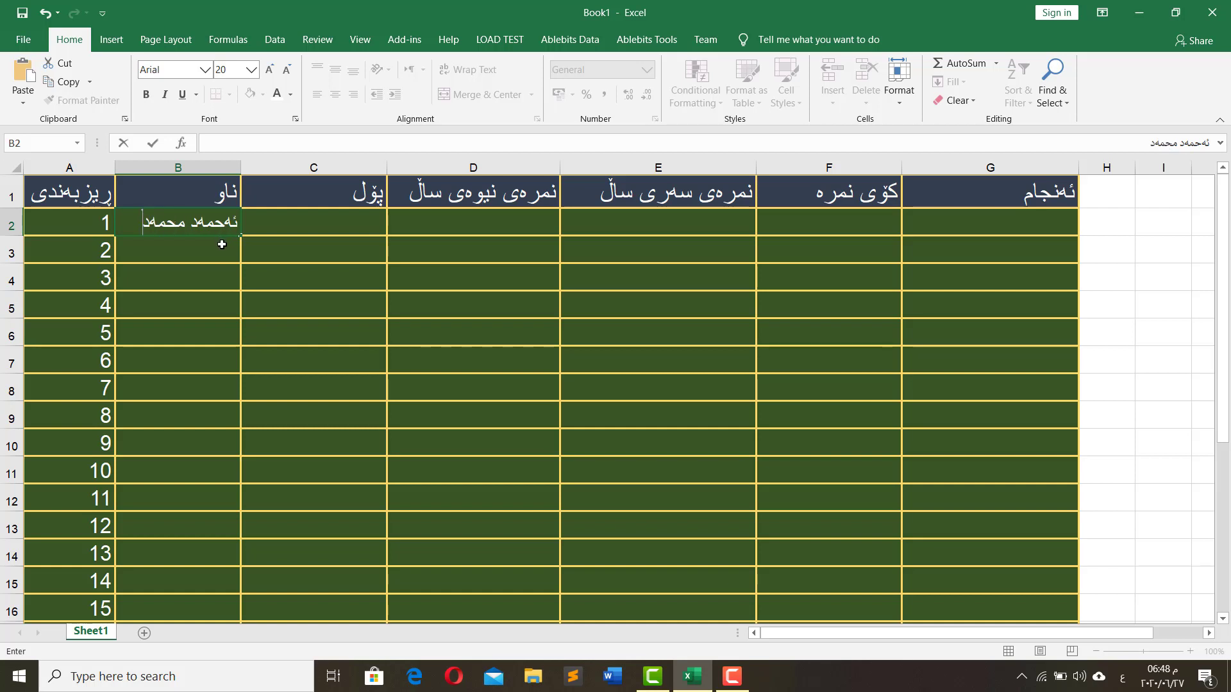
pyautogui.click(223, 245)
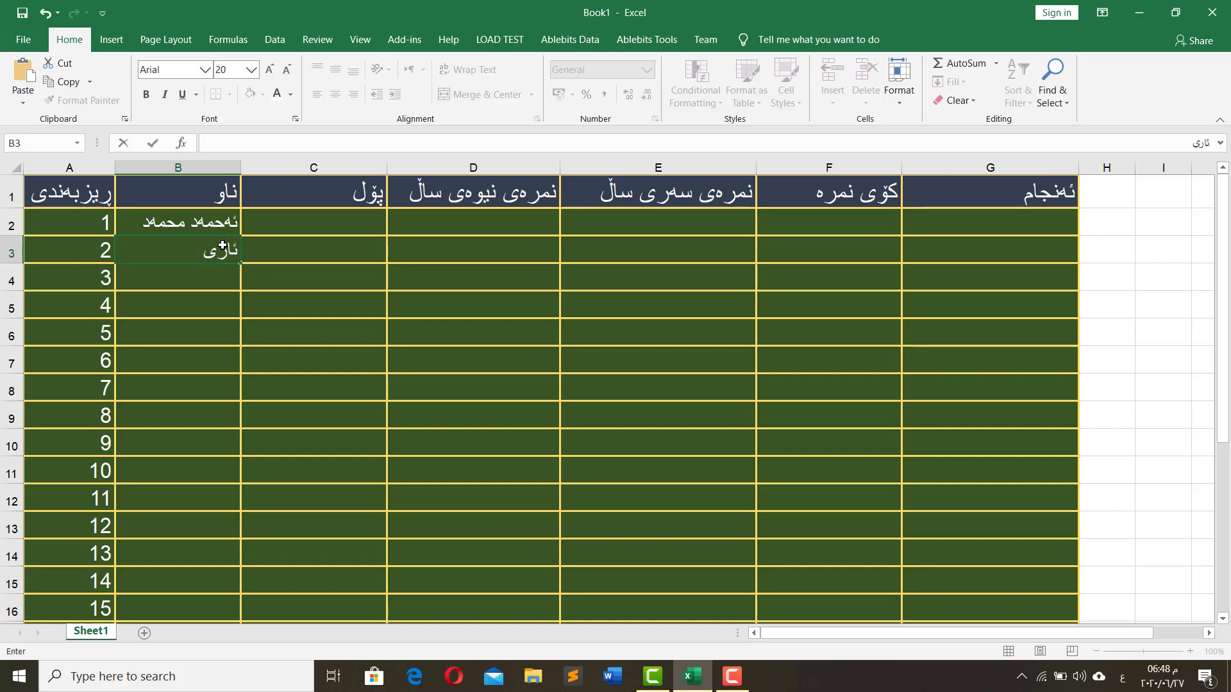
# Enter the second and third students' names in B3 and B4
pyautogui.click(222, 281)
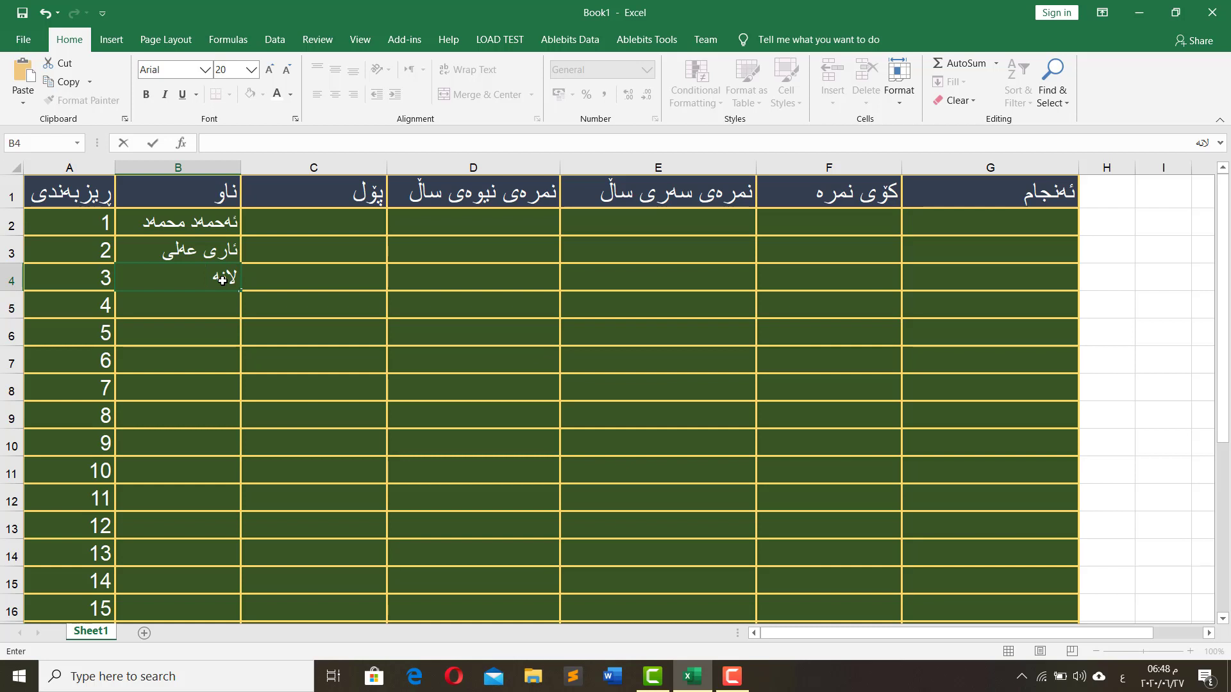
pyautogui.click(285, 218)
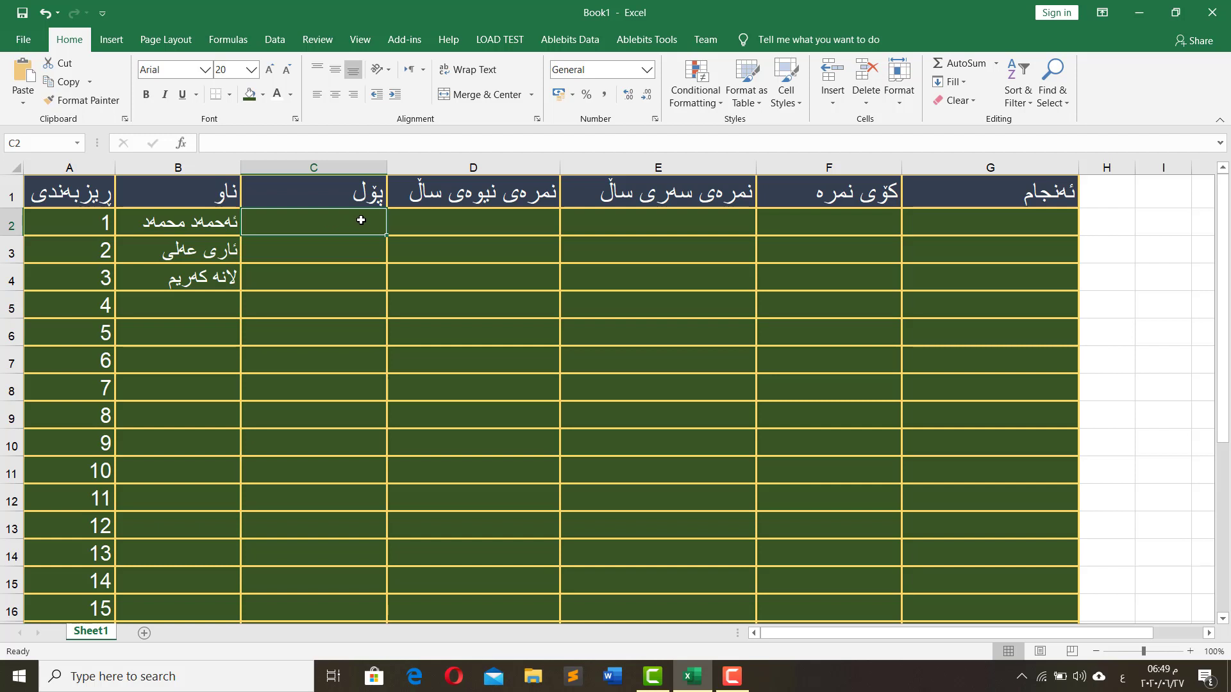
# Enter class values 9, 7 and 11 in C2:C4
pyautogui.write('9')
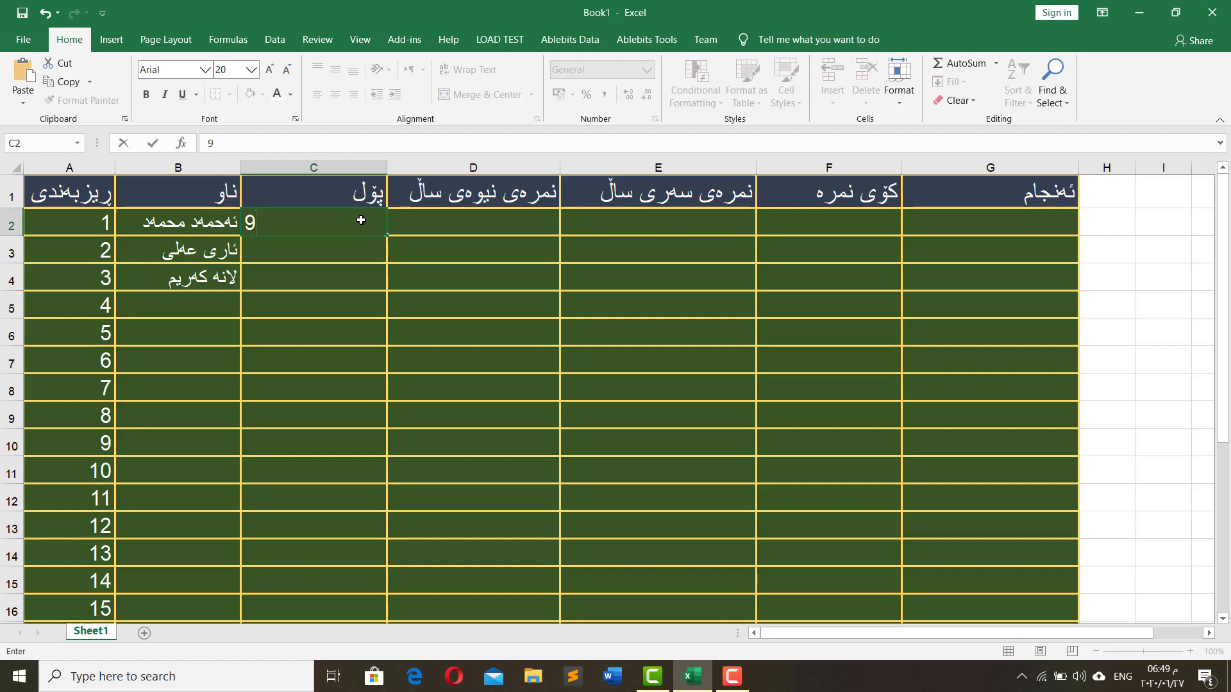
pyautogui.press('Return')
pyautogui.write('7')
pyautogui.press('Return')
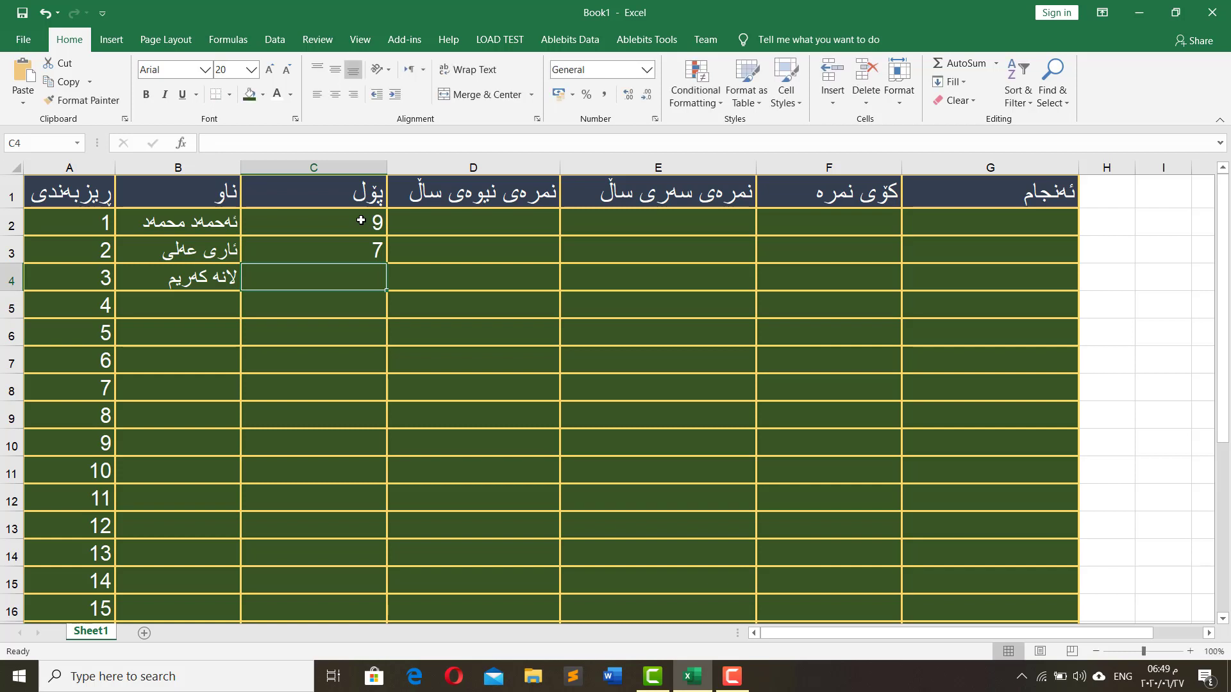
pyautogui.write('11')
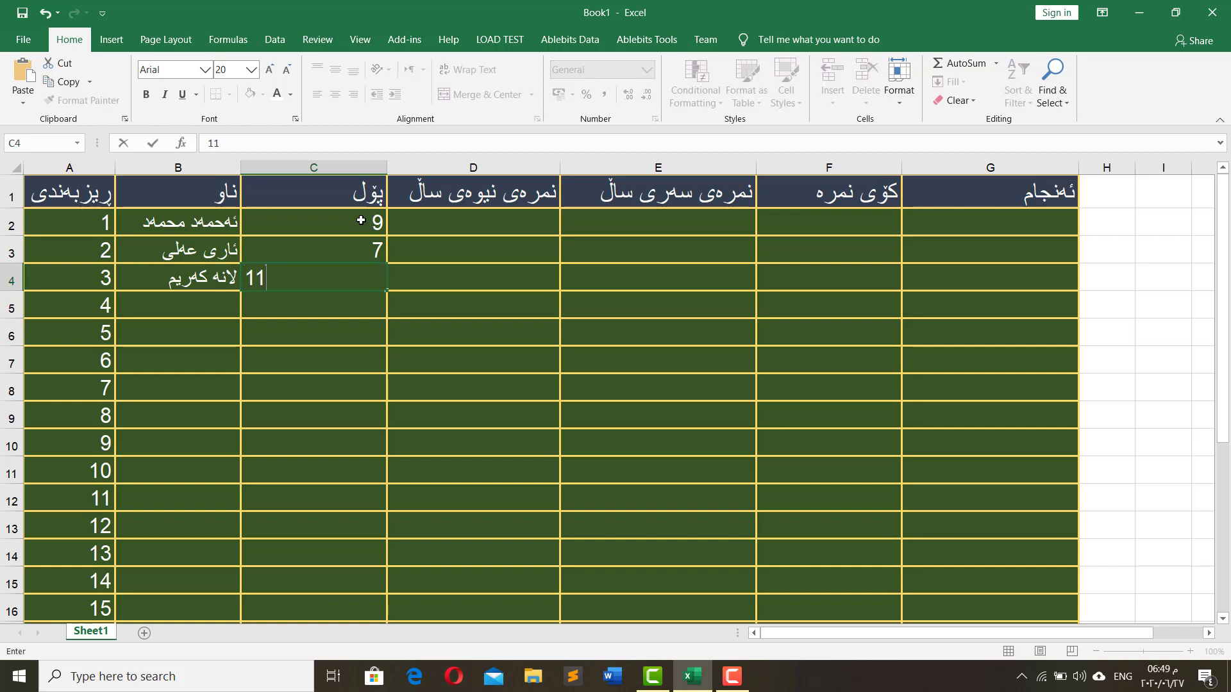
# Enter mid-year scores 70, 24 and 50 in D2:D4
pyautogui.click(461, 215)
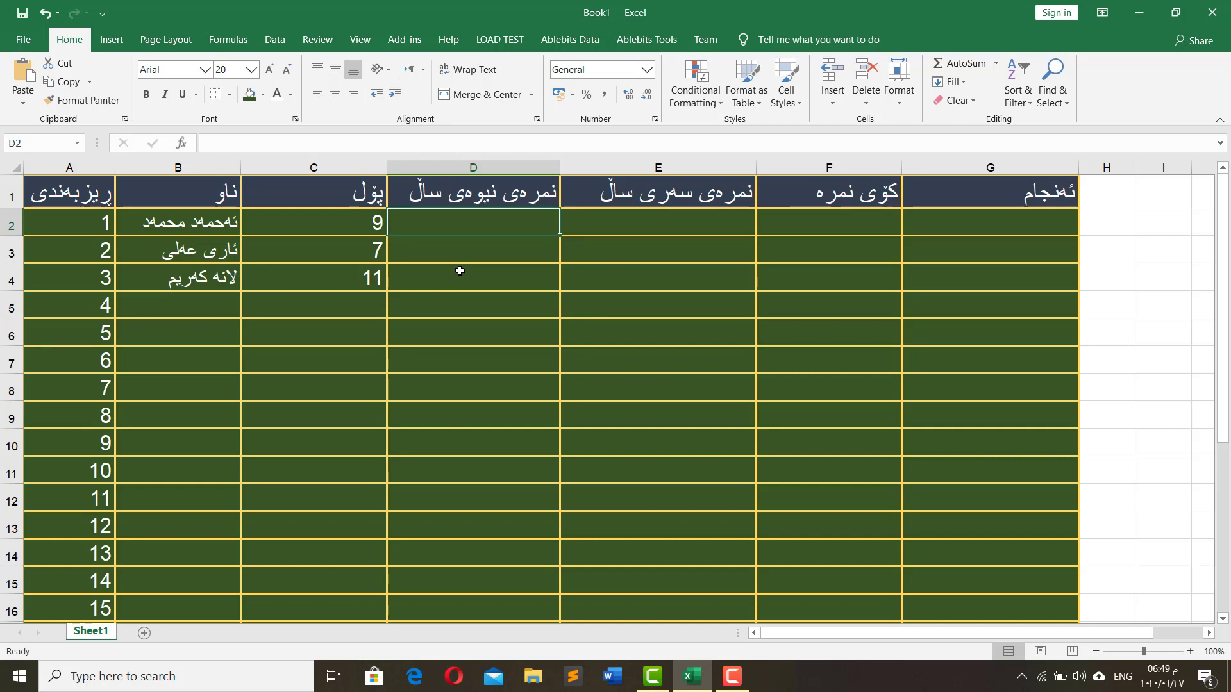
pyautogui.write('70')
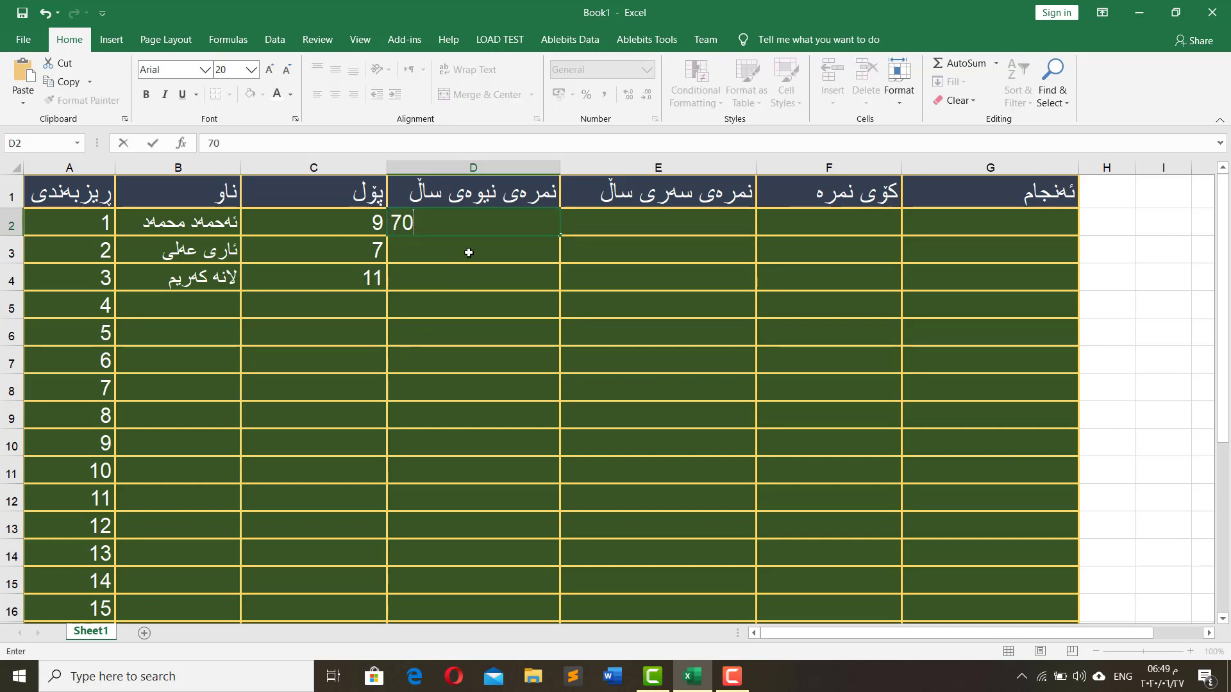
pyautogui.click(470, 253)
pyautogui.write('2')
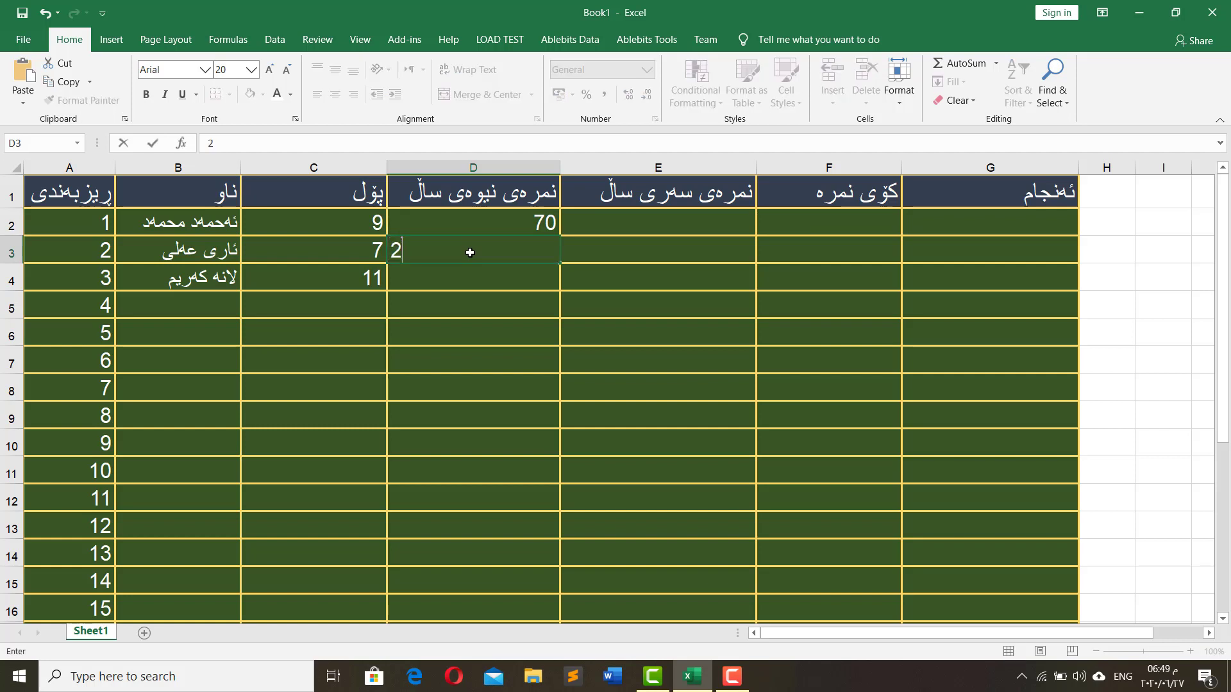
pyautogui.write('4')
pyautogui.click(427, 275)
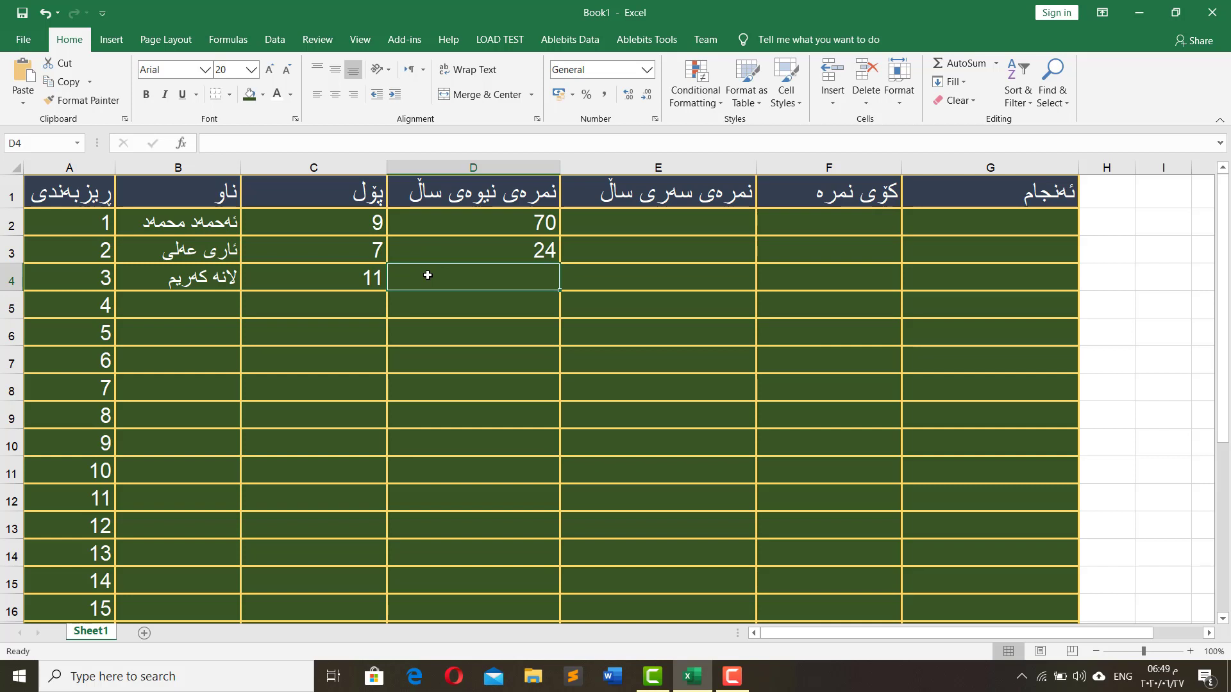
pyautogui.write('50')
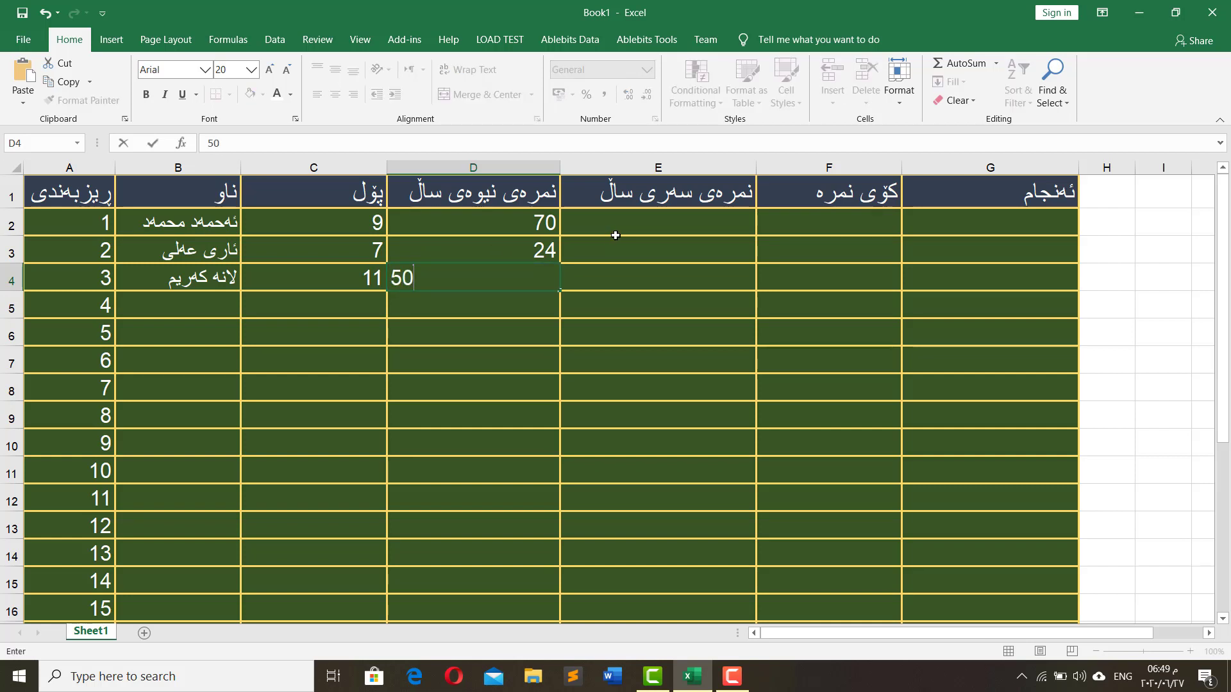
pyautogui.click(646, 221)
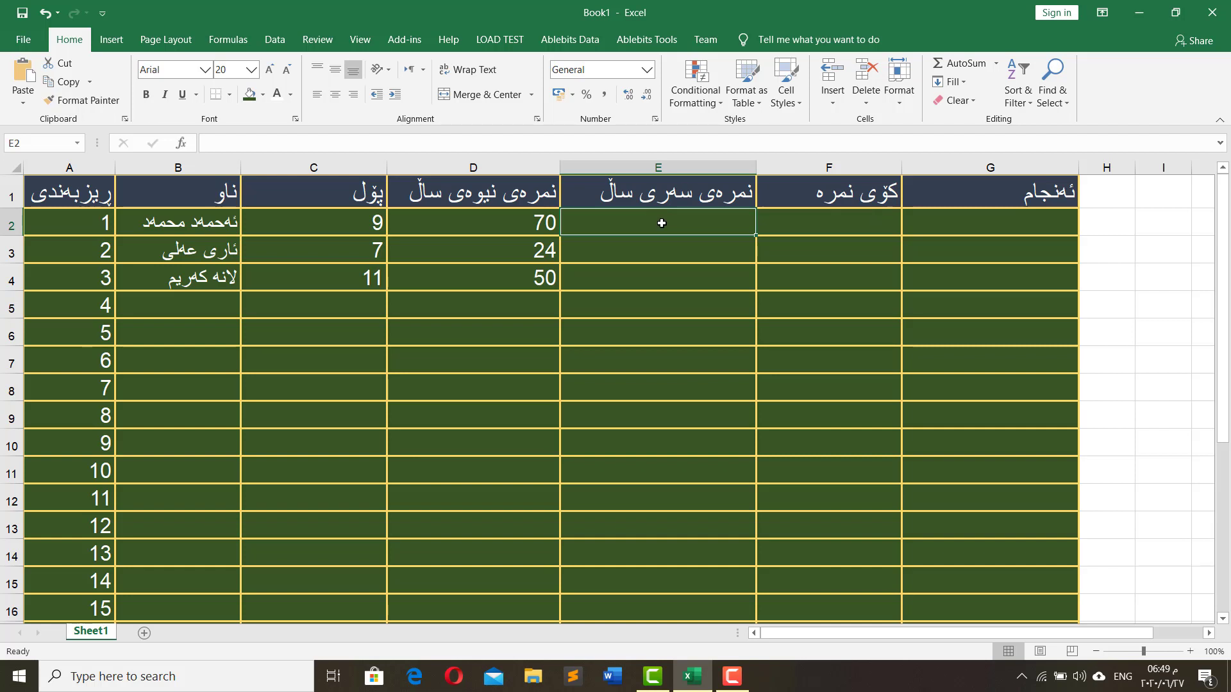
# Enter end-of-year scores 80 and 34 in E2 and E3
pyautogui.write('80')
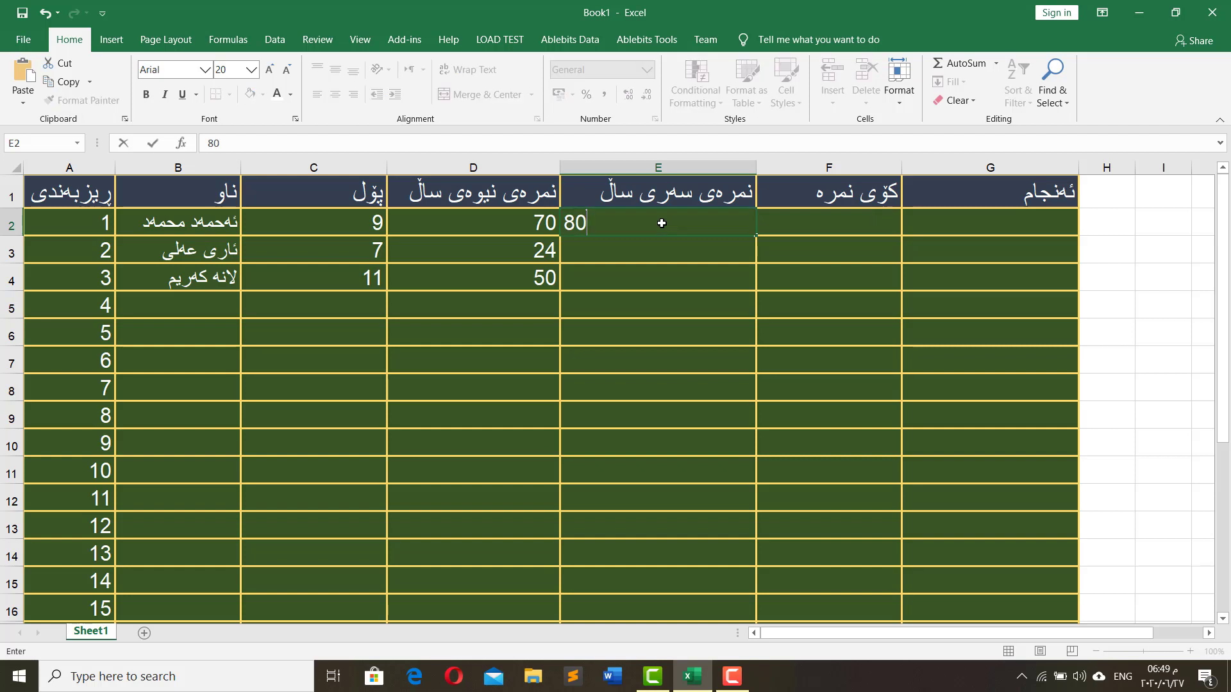
pyautogui.click(672, 247)
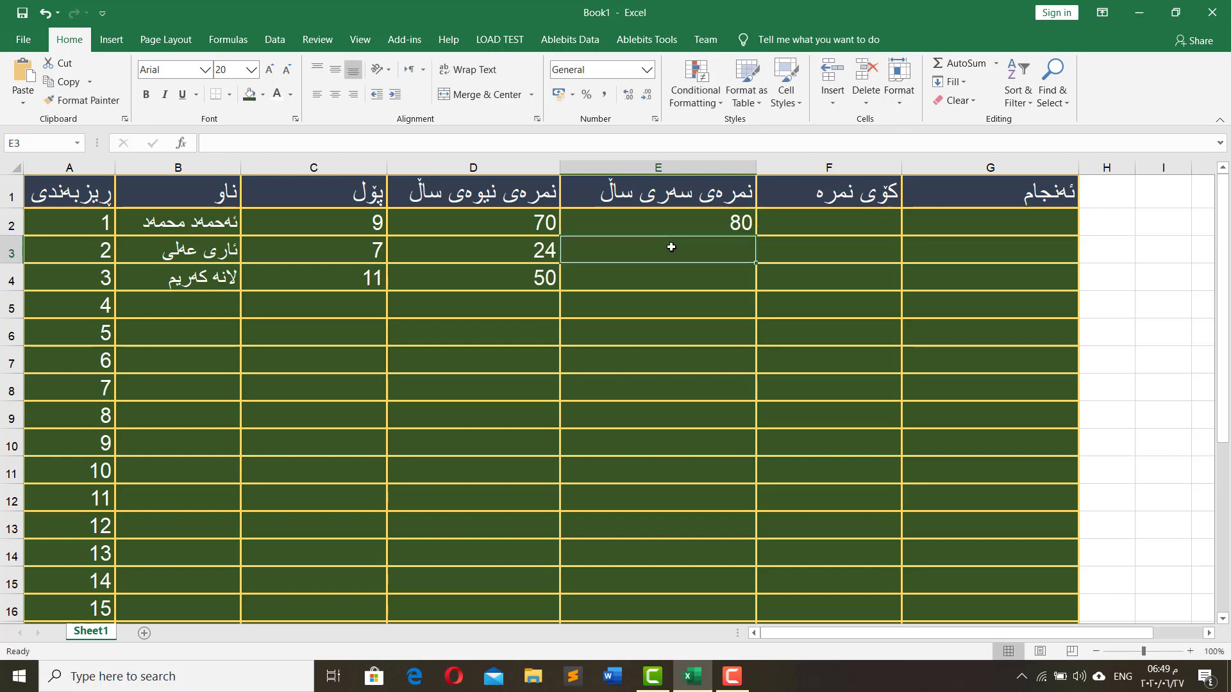
pyautogui.write('34')
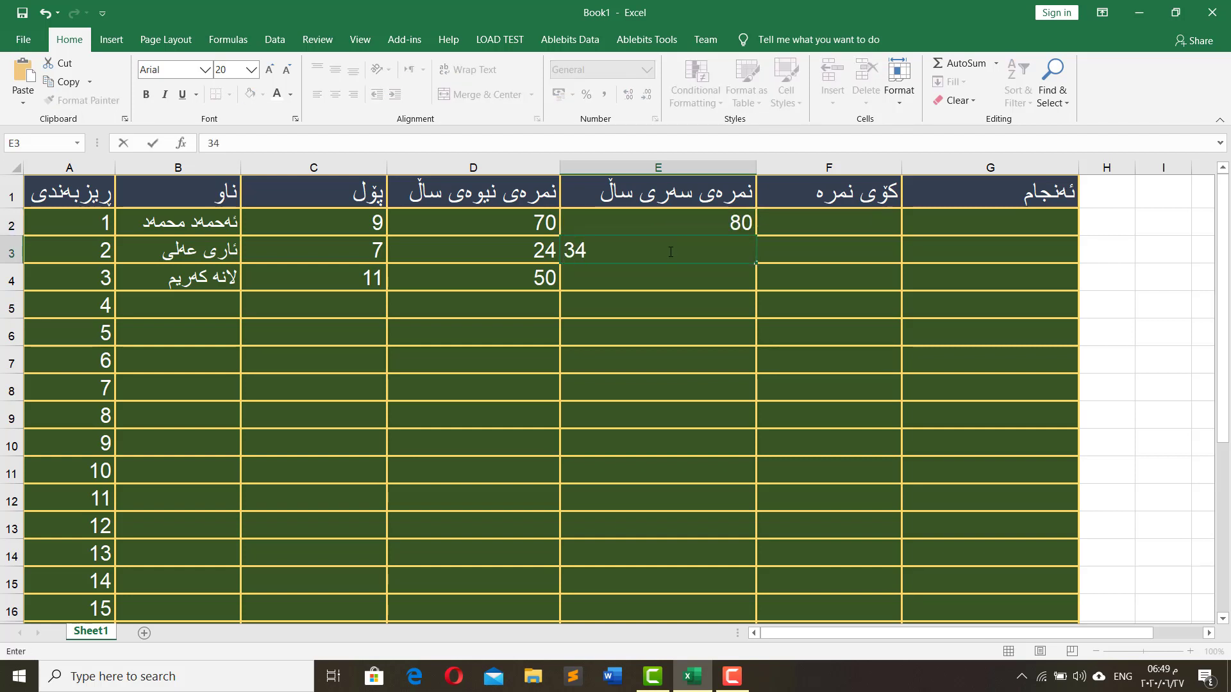
pyautogui.click(609, 281)
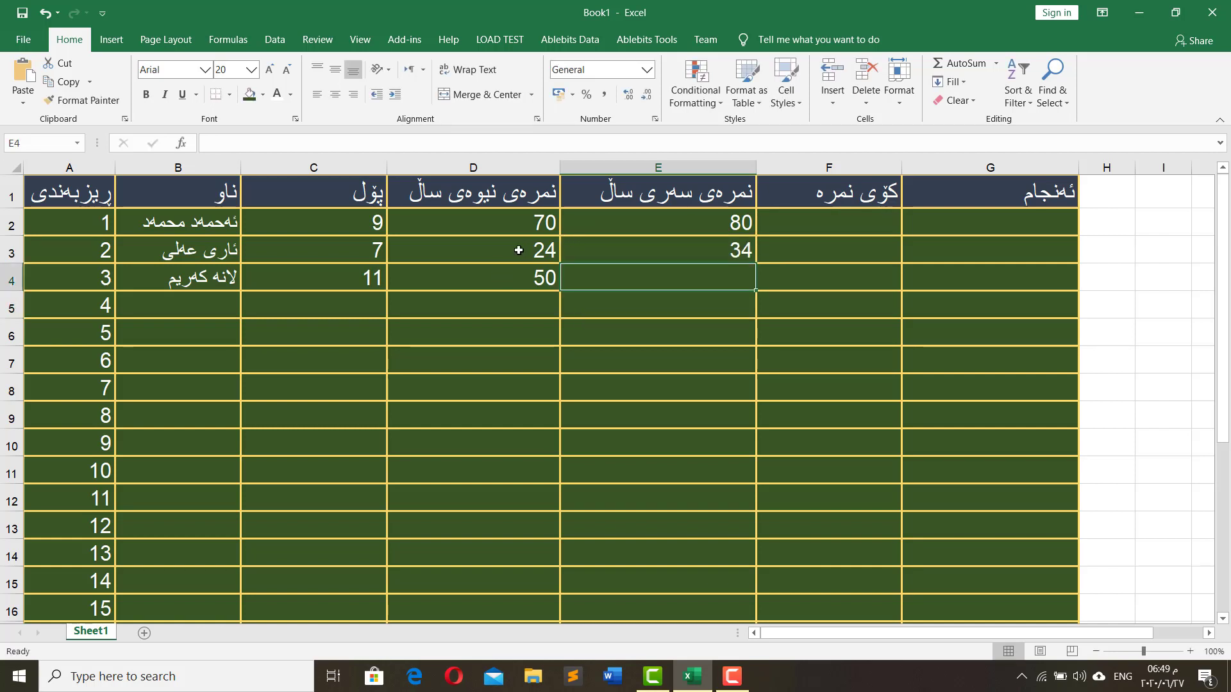
# Correct D2 to 30 and E2 to 45
pyautogui.click(530, 226)
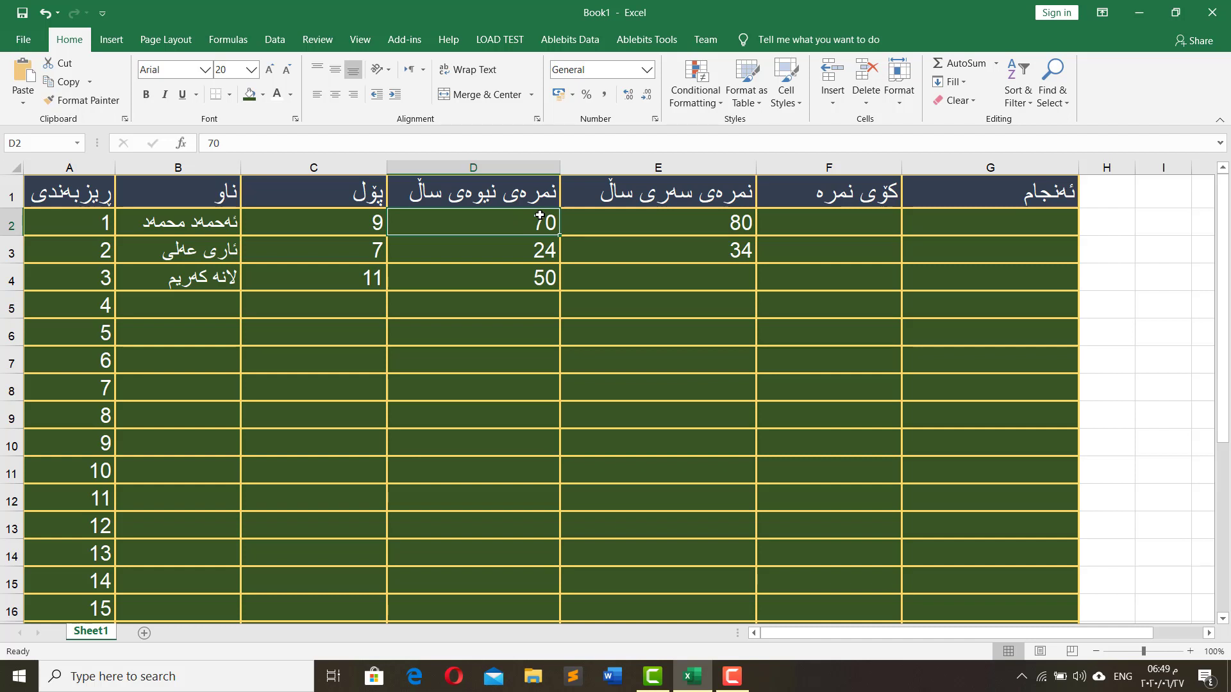
pyautogui.write('30')
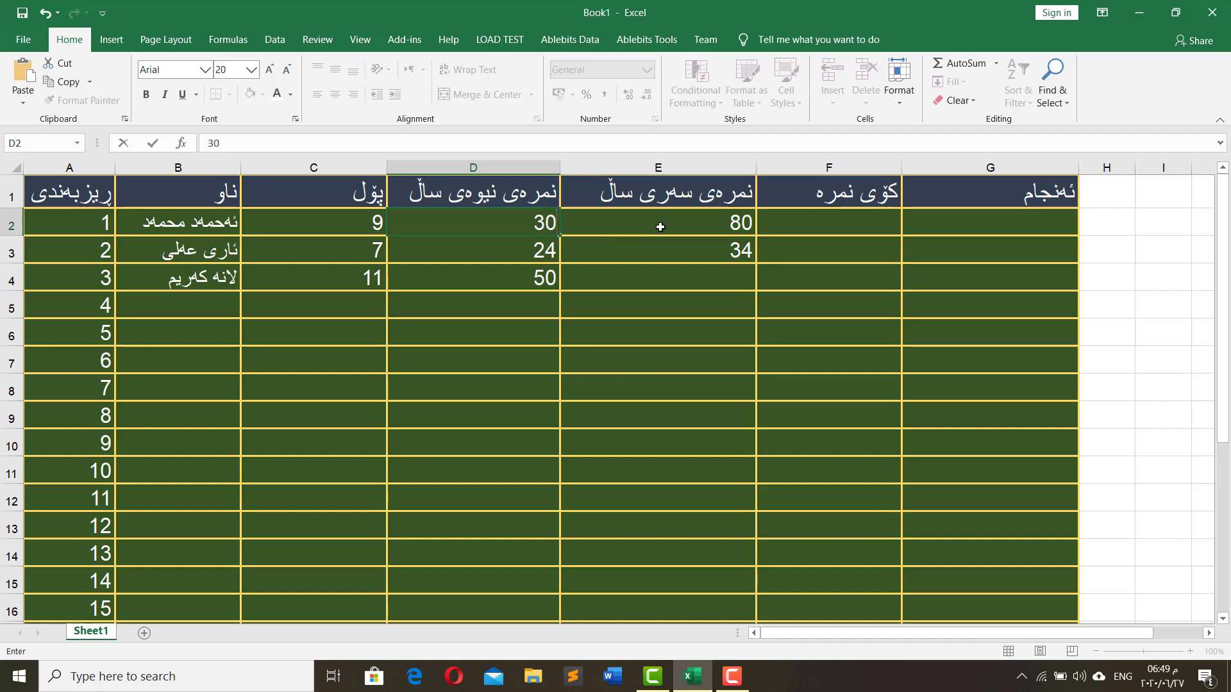
pyautogui.click(660, 227)
pyautogui.write('2')
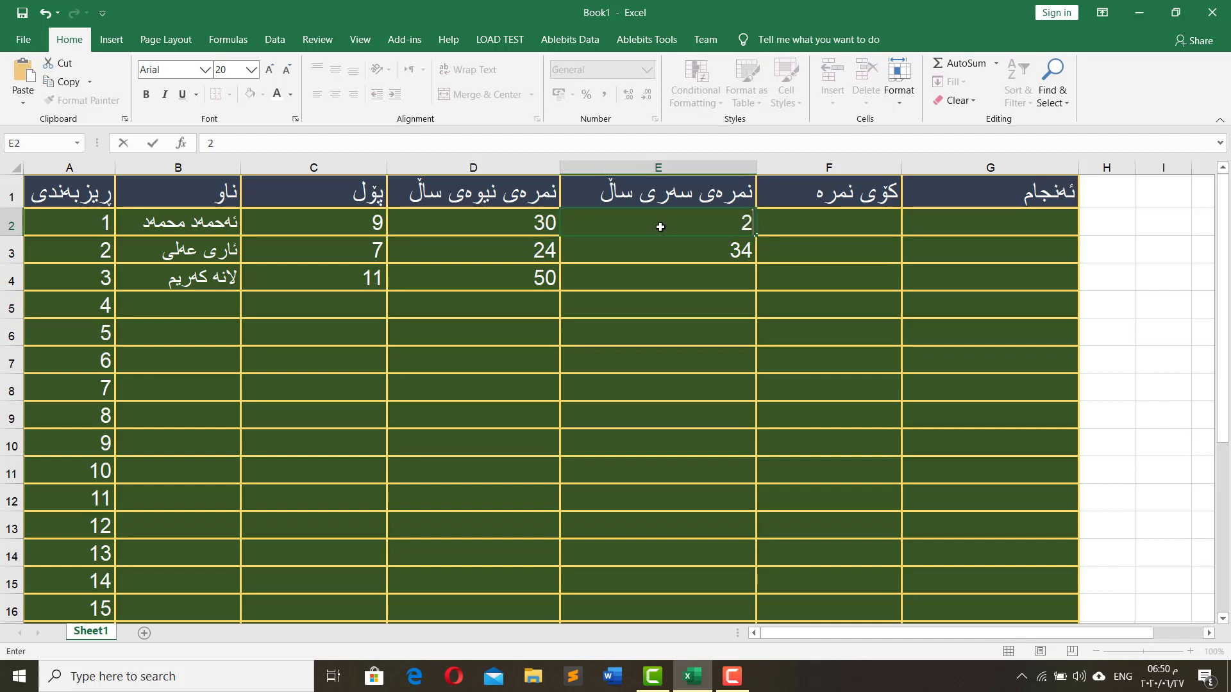
pyautogui.press('BackSpace')
pyautogui.write('45')
pyautogui.click(648, 250)
pyautogui.click(539, 252)
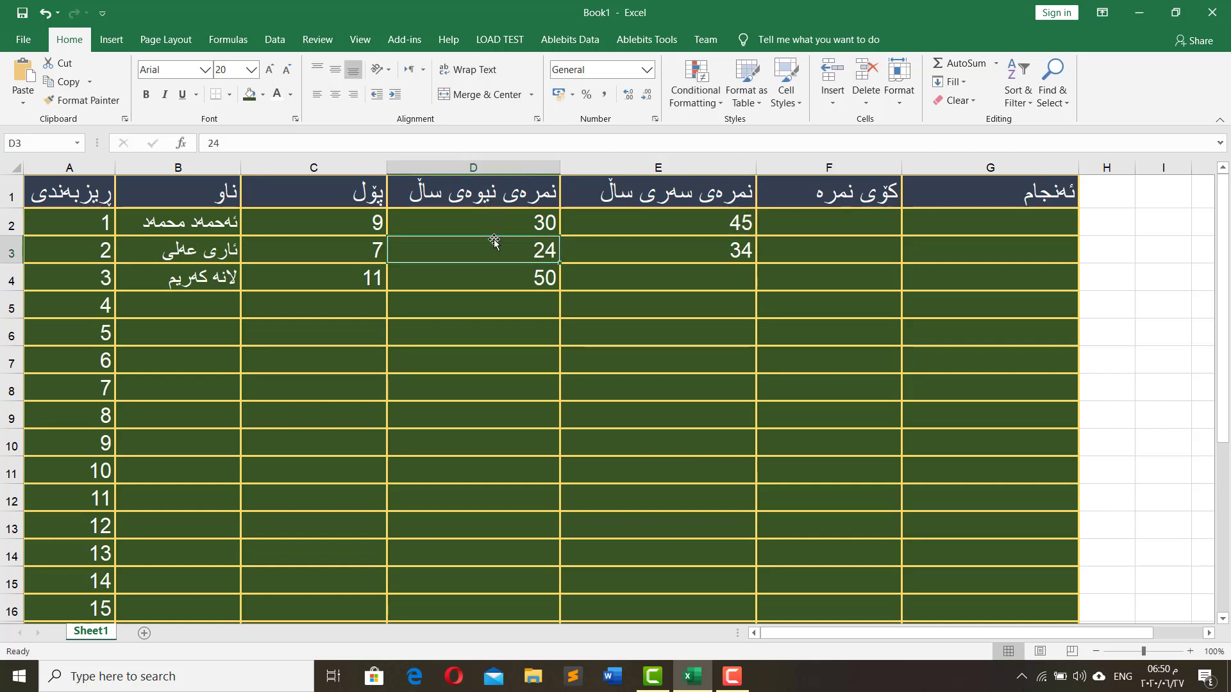
# Change E3 to 5 and D4 to 40, and enter 20 in E4
pyautogui.click(661, 258)
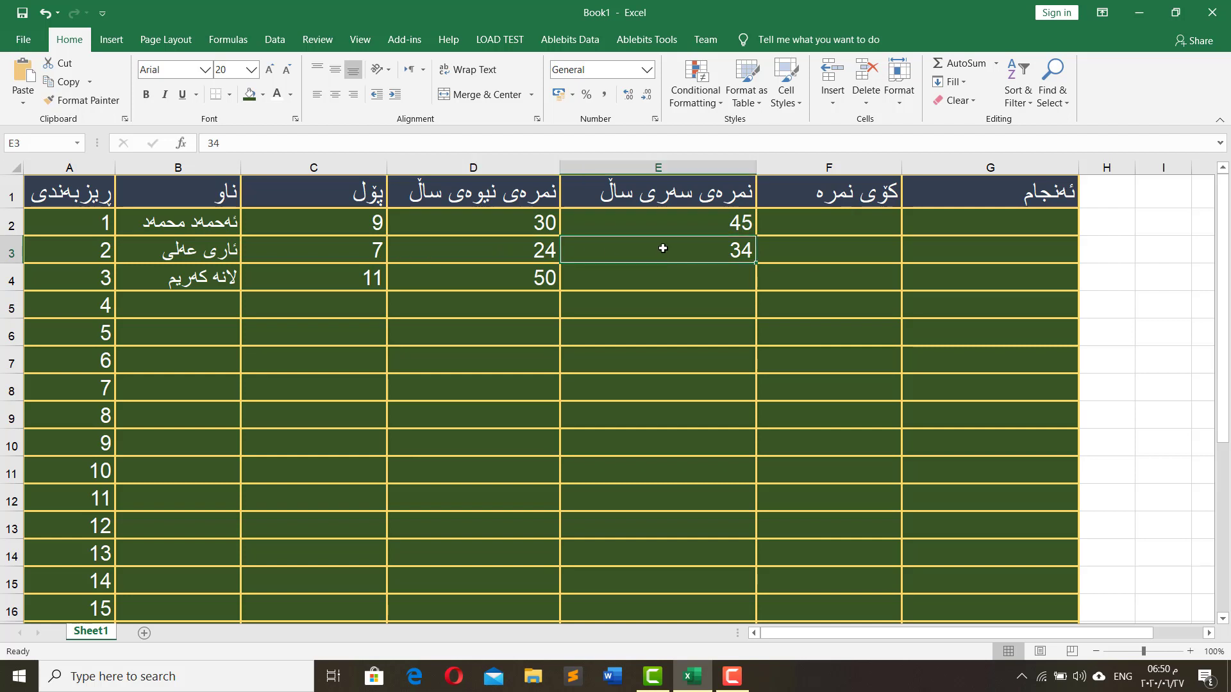
pyautogui.write('5')
pyautogui.press('Return')
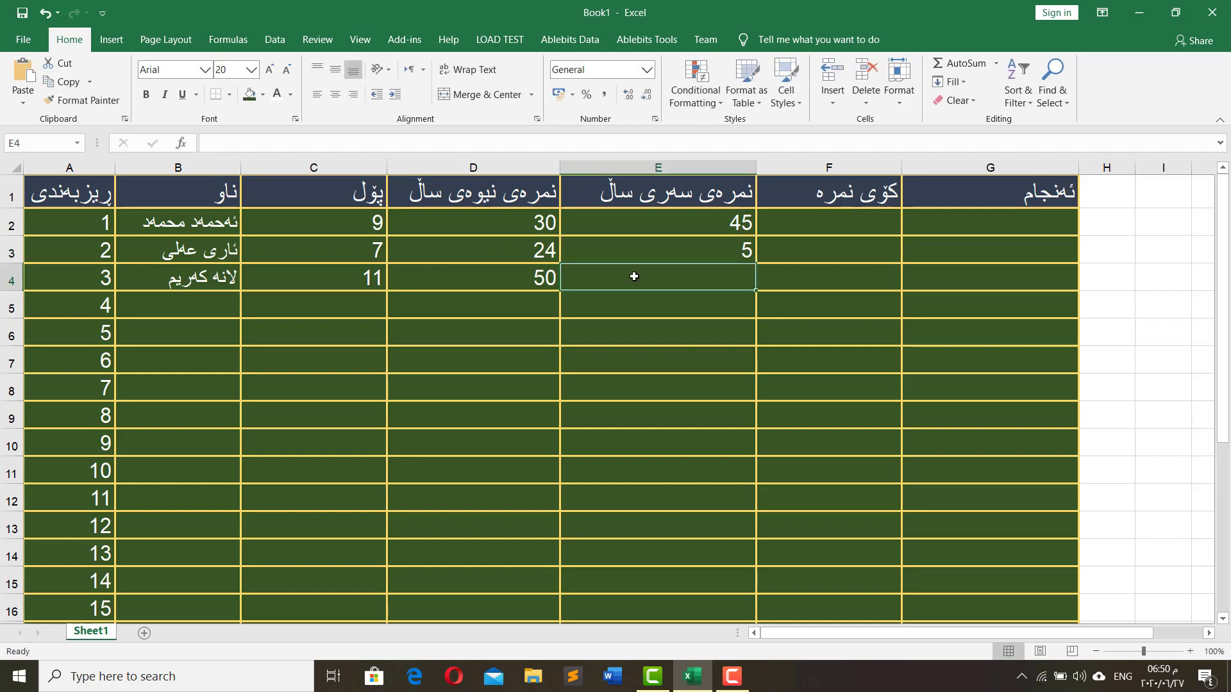
pyautogui.click(535, 277)
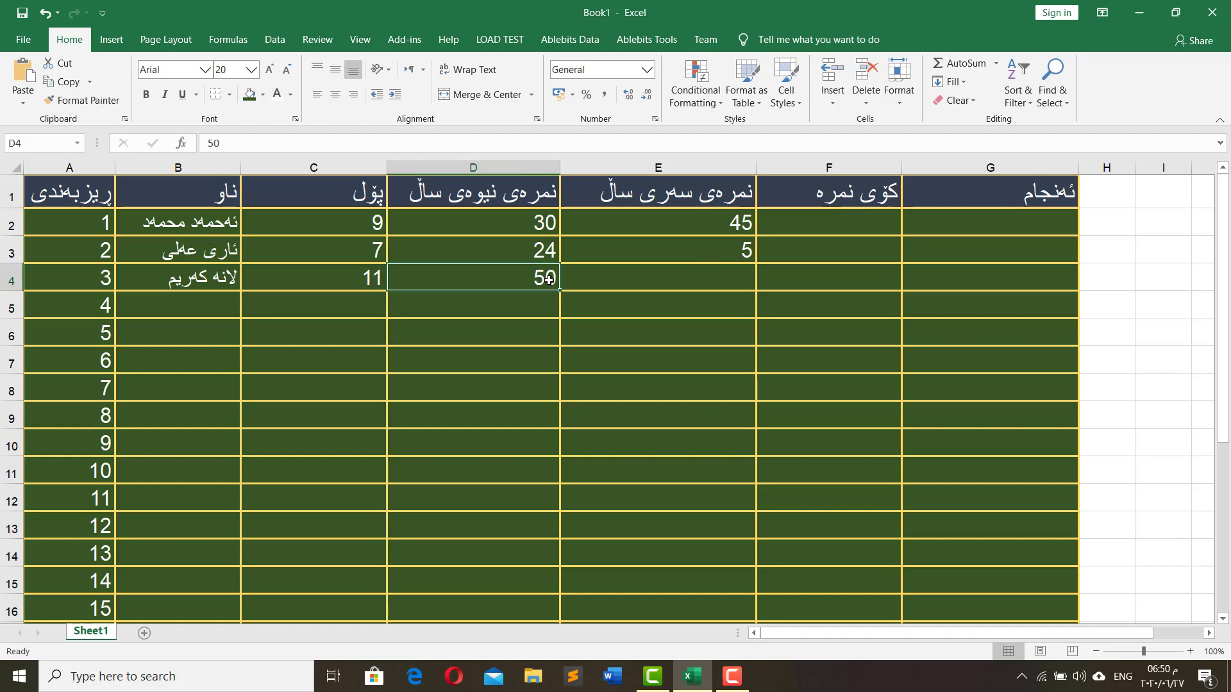
pyautogui.write('40')
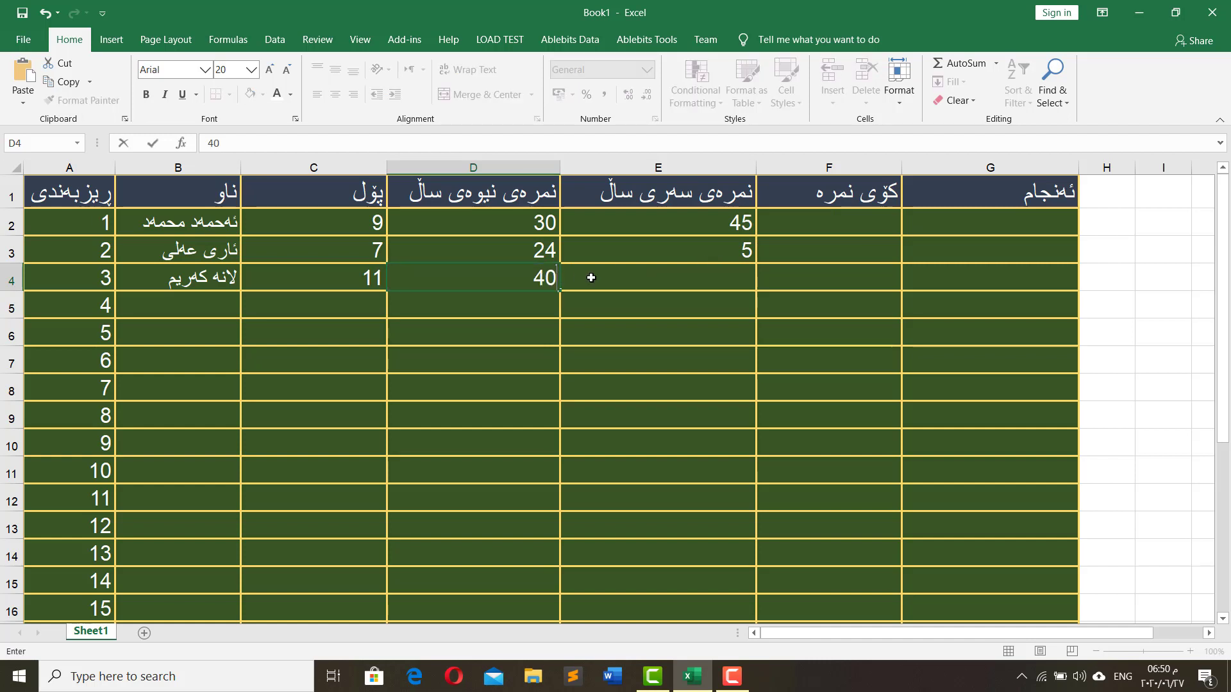
pyautogui.click(643, 277)
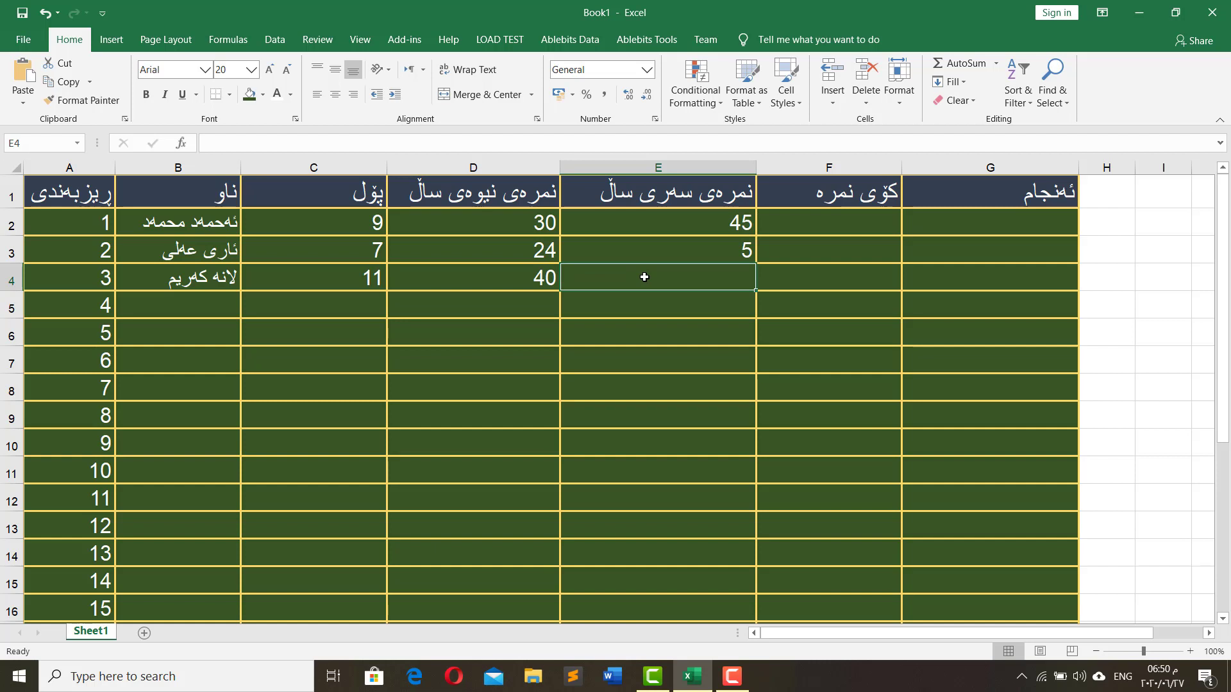
pyautogui.write('20')
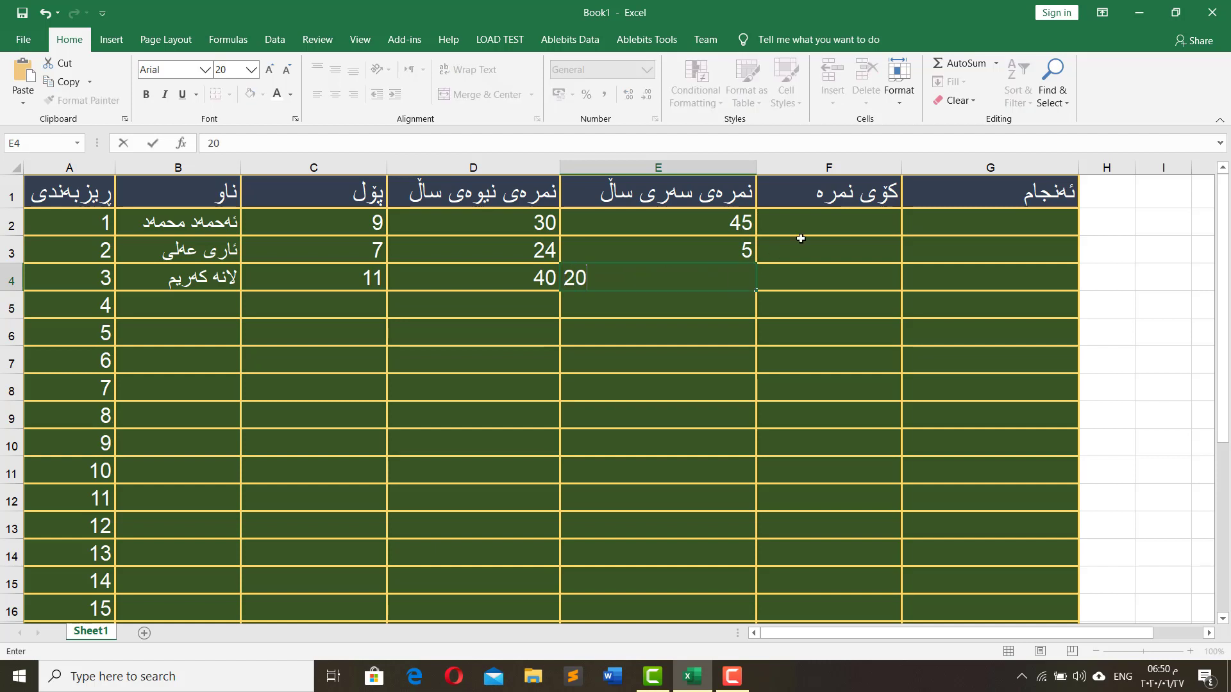
pyautogui.click(811, 228)
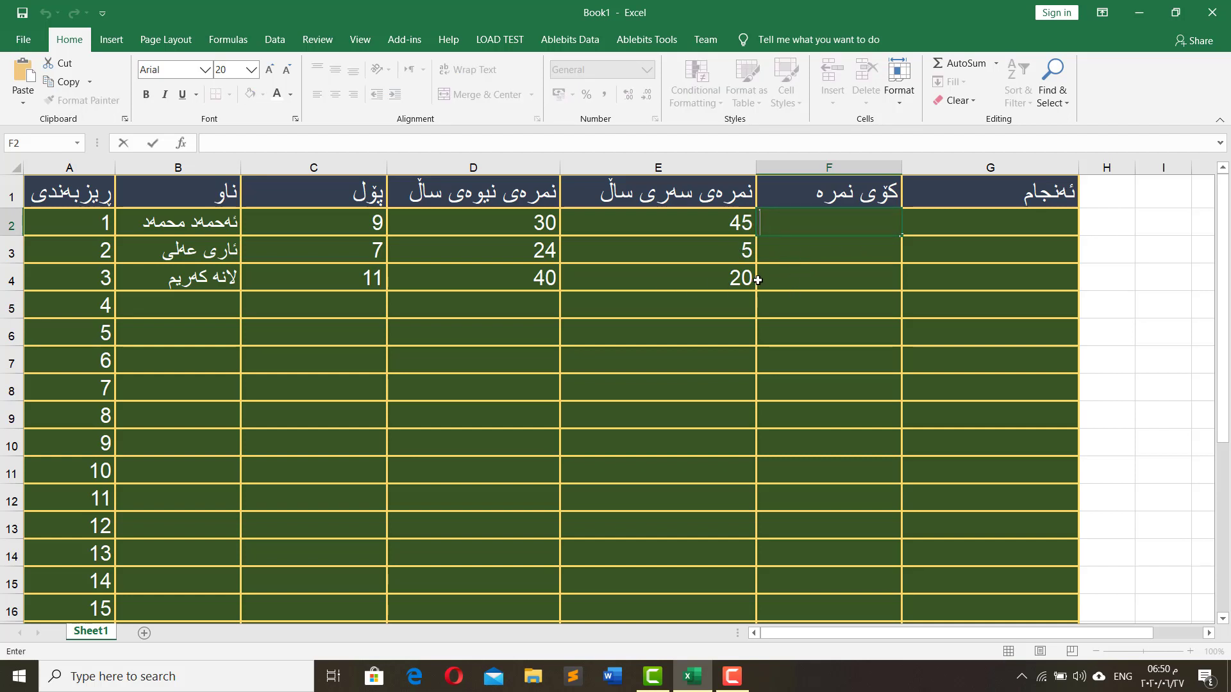
# Begin a formula in total cell F2 with an equals sign
pyautogui.write('=')
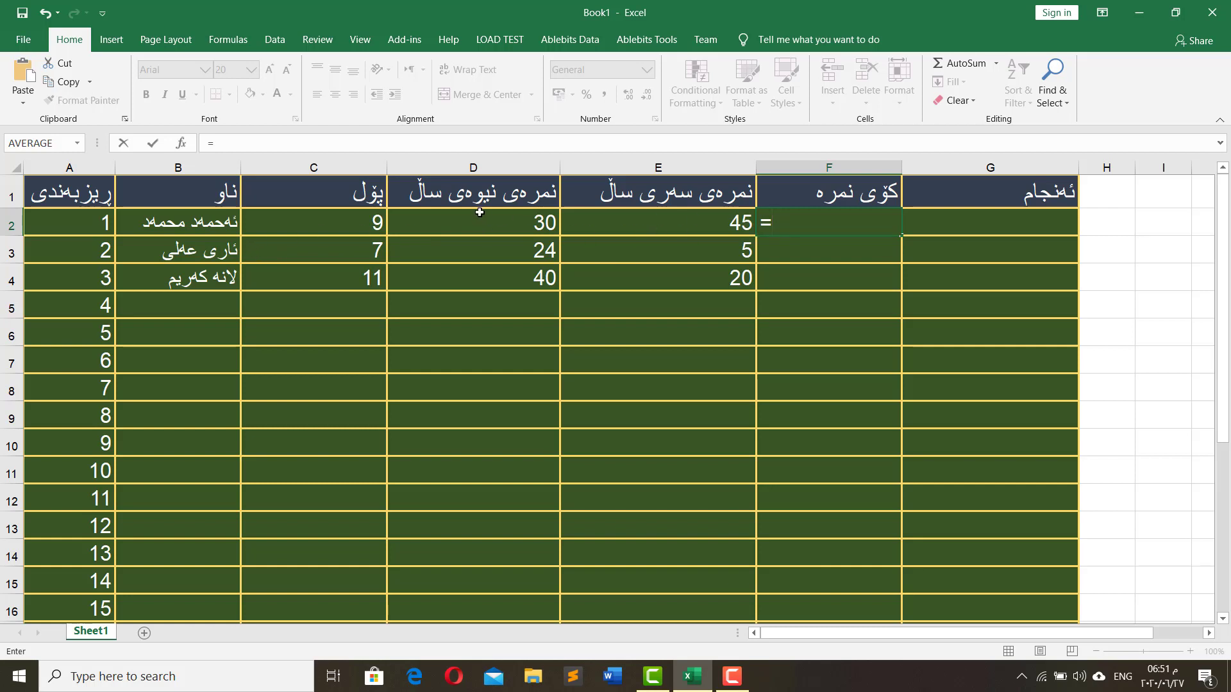
# Complete F2's formula as =D2+E2, giving a total of 75
pyautogui.click(524, 222)
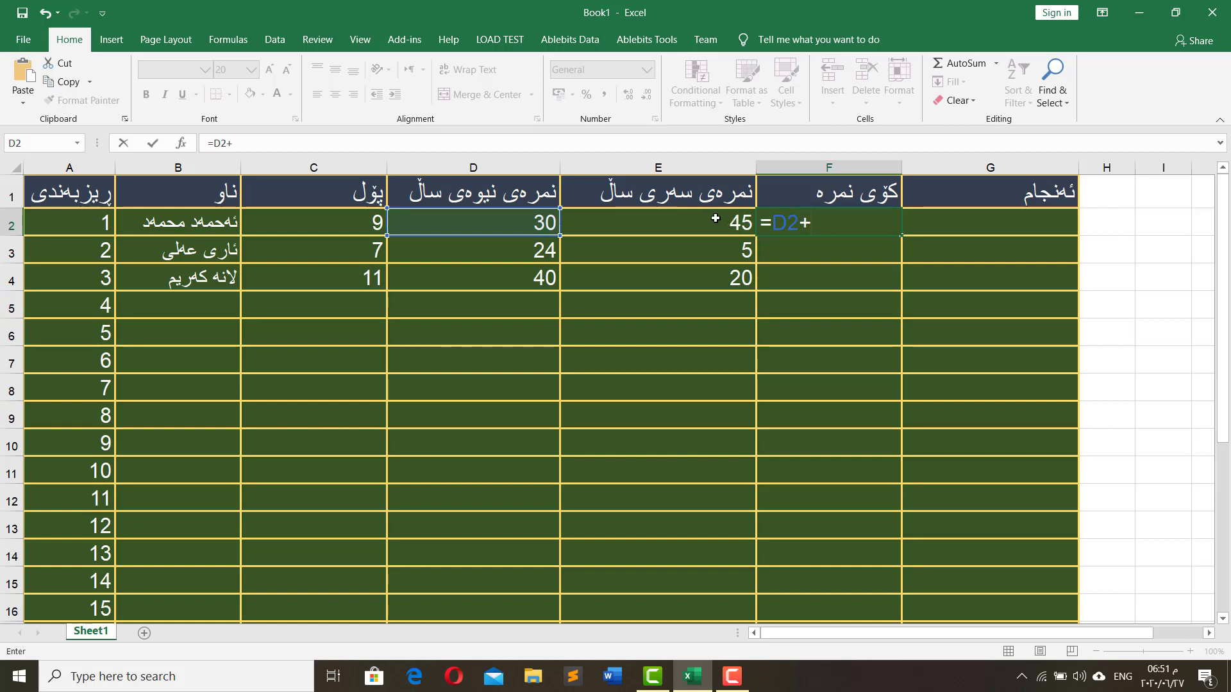
pyautogui.click(711, 218)
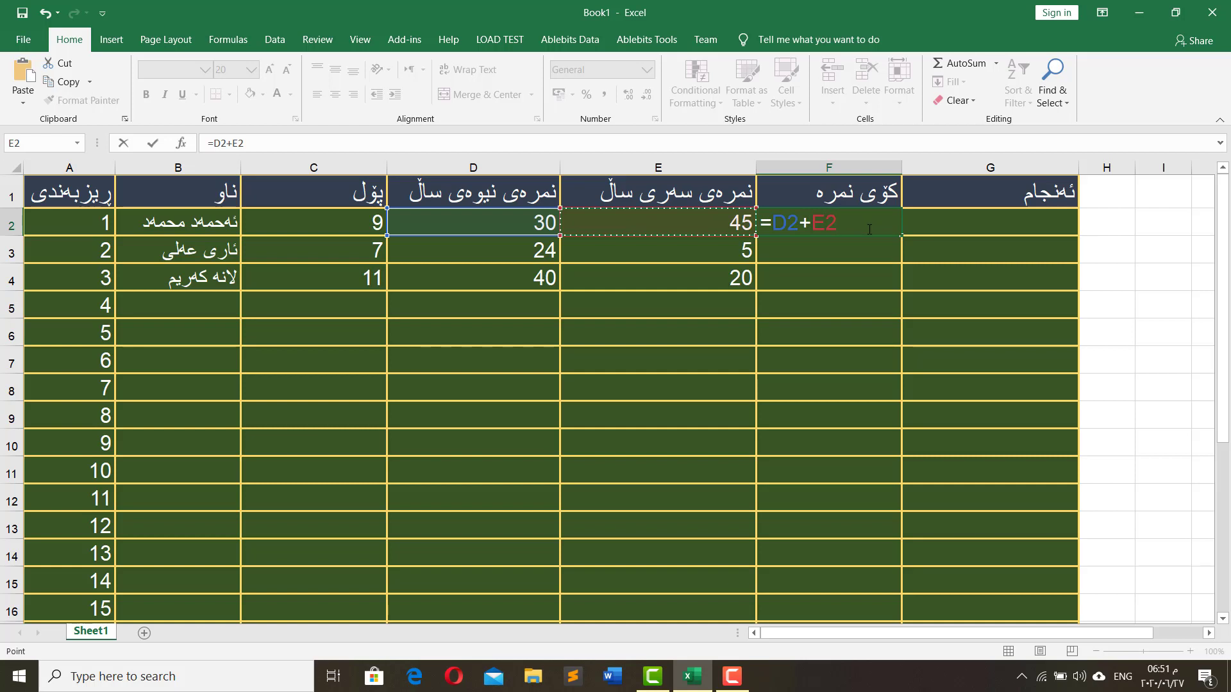
pyautogui.press('Return')
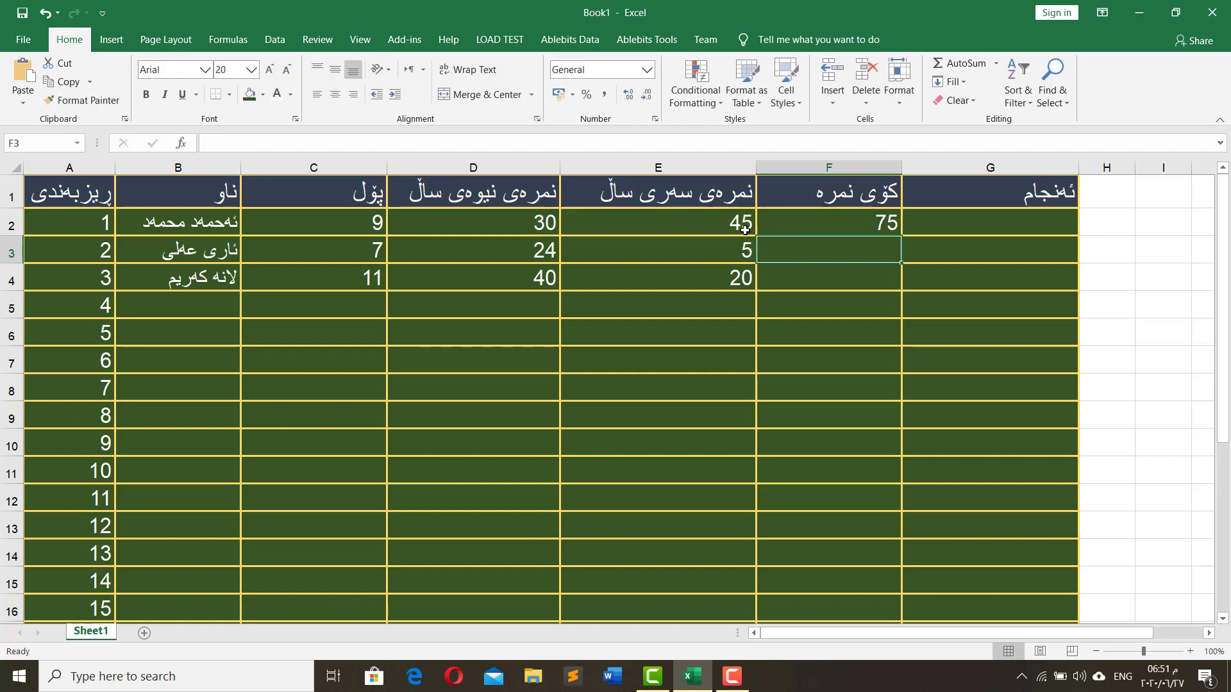
# Check the scores in D2–E4 and the formula in F2
pyautogui.click(550, 222)
pyautogui.click(630, 221)
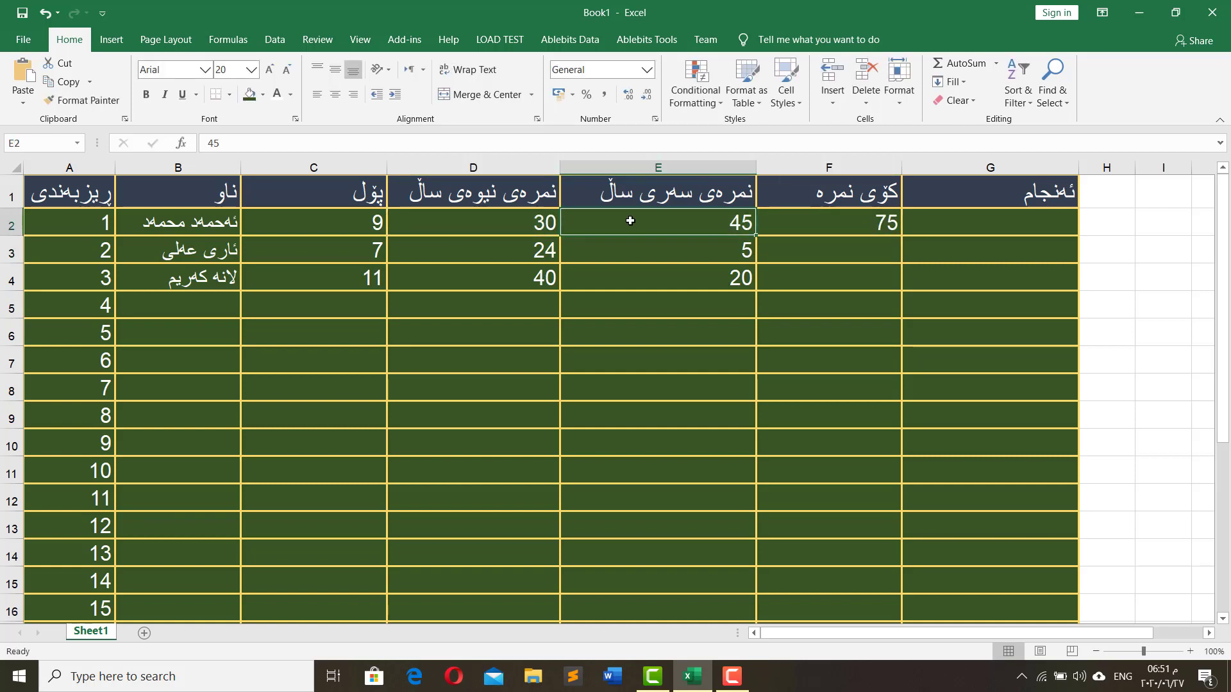
pyautogui.click(522, 256)
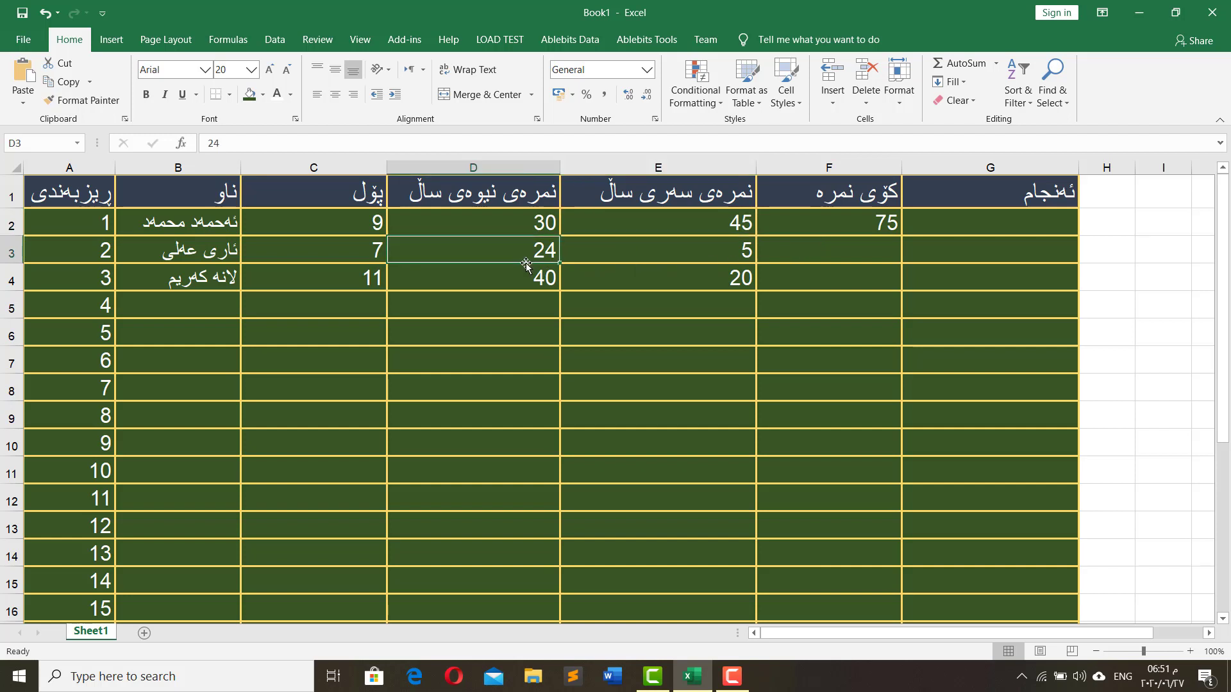
pyautogui.click(526, 267)
pyautogui.click(680, 248)
pyautogui.click(690, 273)
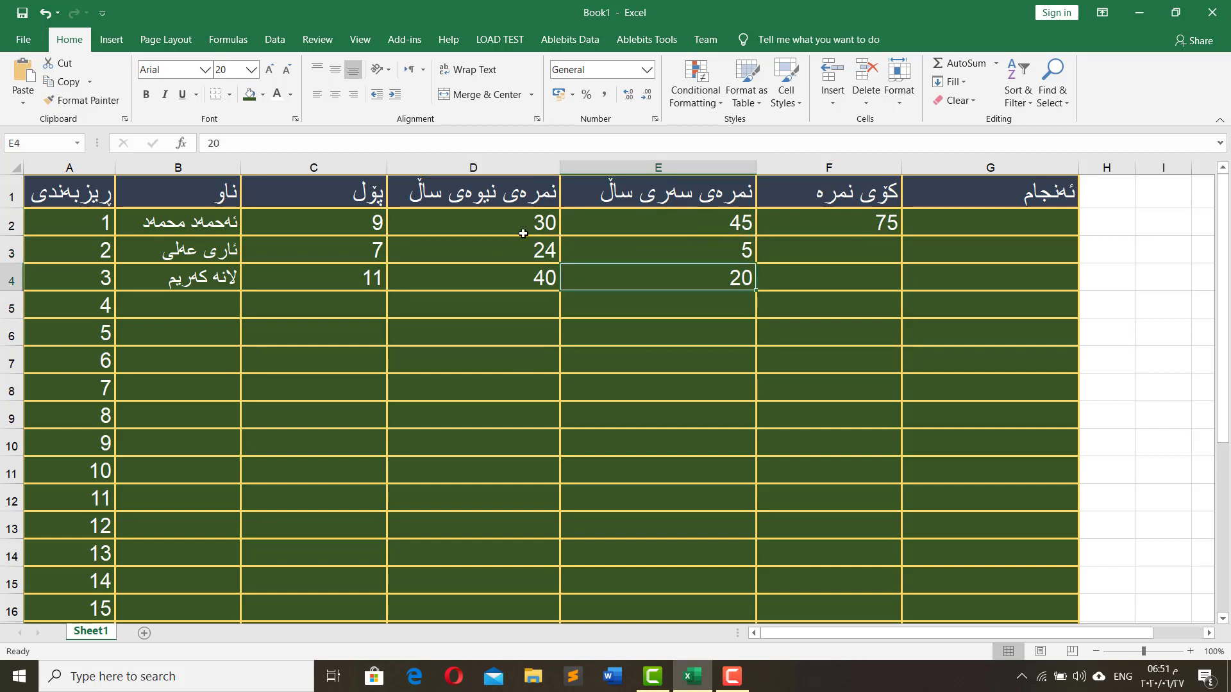
pyautogui.click(841, 226)
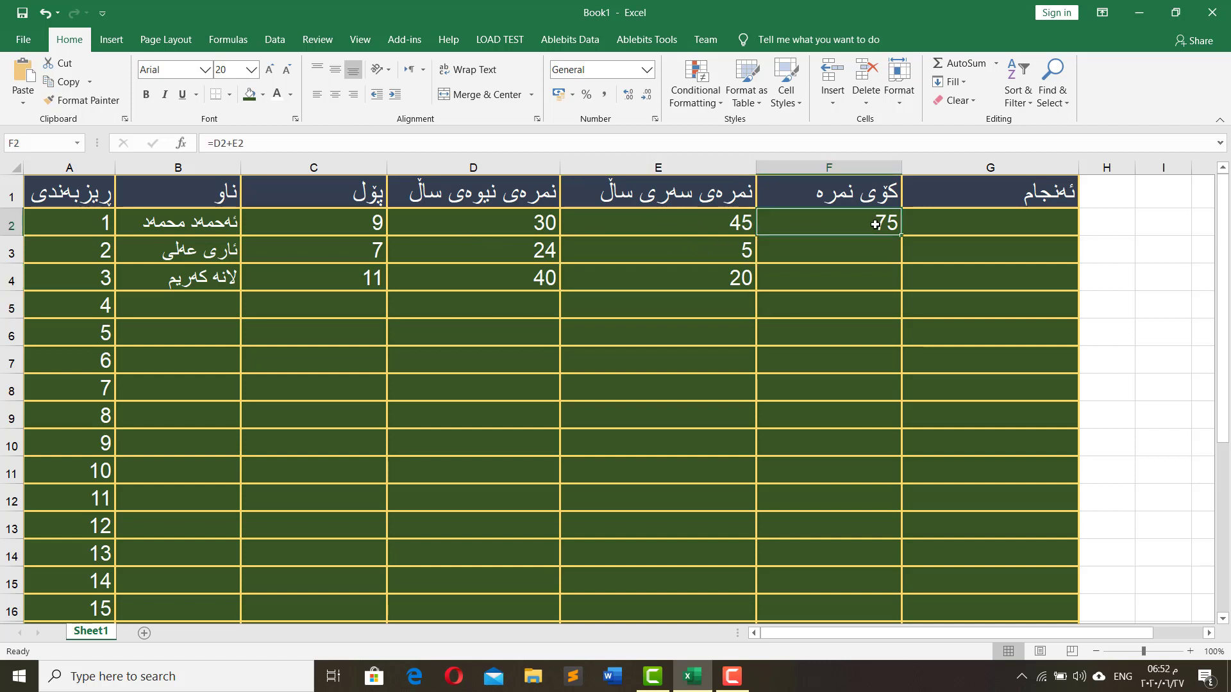
pyautogui.click(712, 256)
pyautogui.click(811, 223)
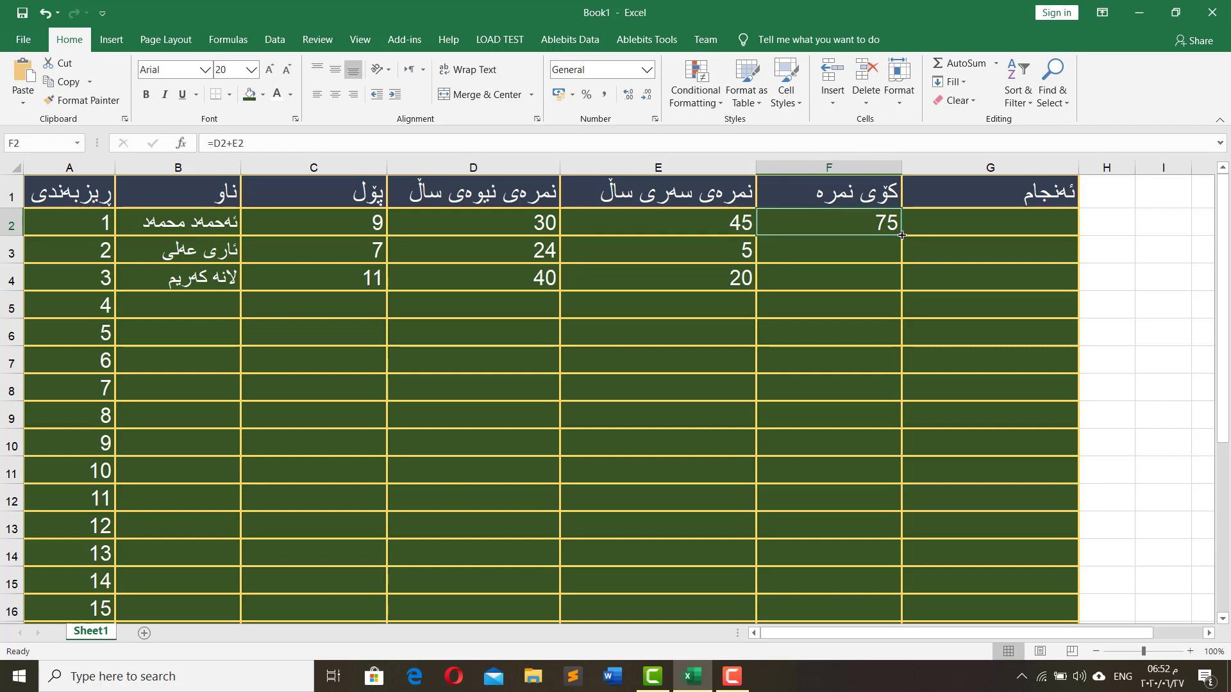
# Fill the =D2+E2 total formula down column F through row 14
pyautogui.moveTo(902, 235); pyautogui.dragTo(897, 290)
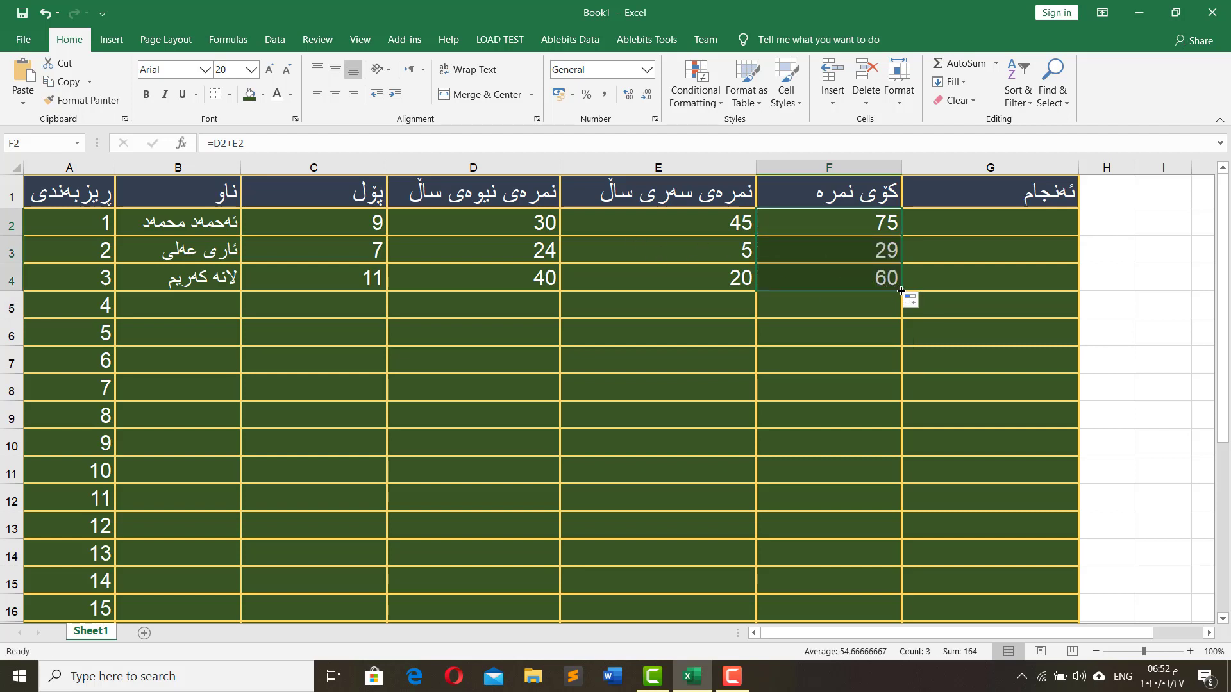
pyautogui.moveTo(901, 291); pyautogui.dragTo(898, 346)
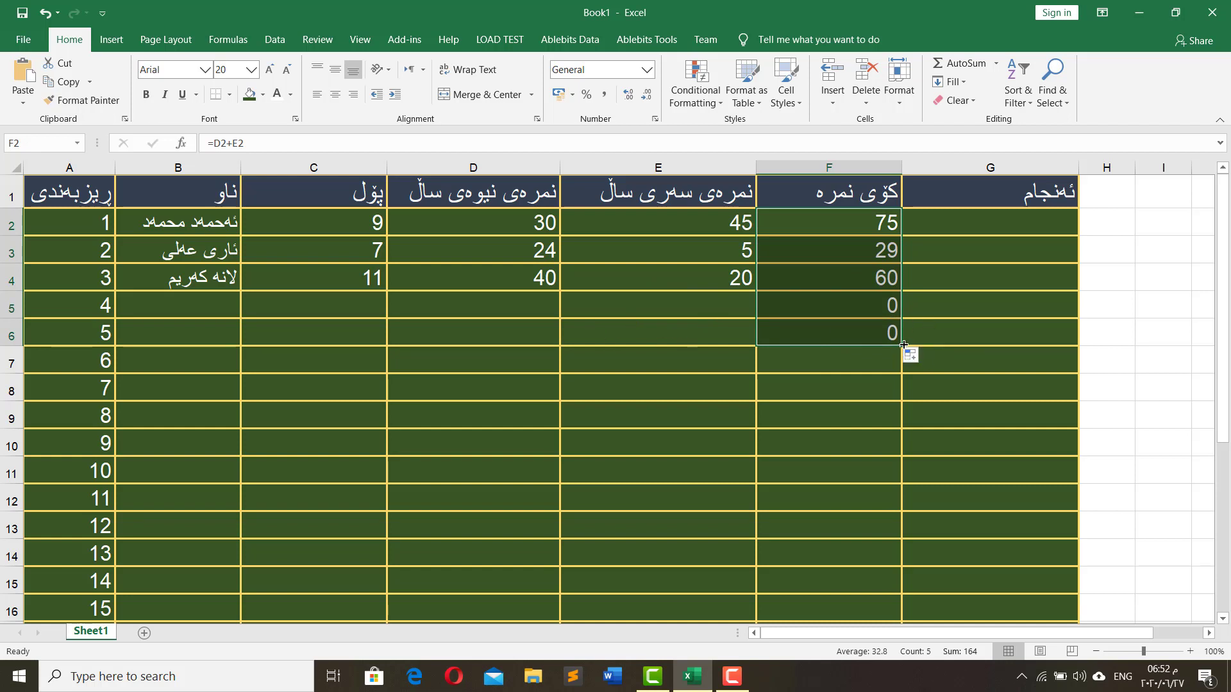
pyautogui.moveTo(908, 346); pyautogui.dragTo(889, 570)
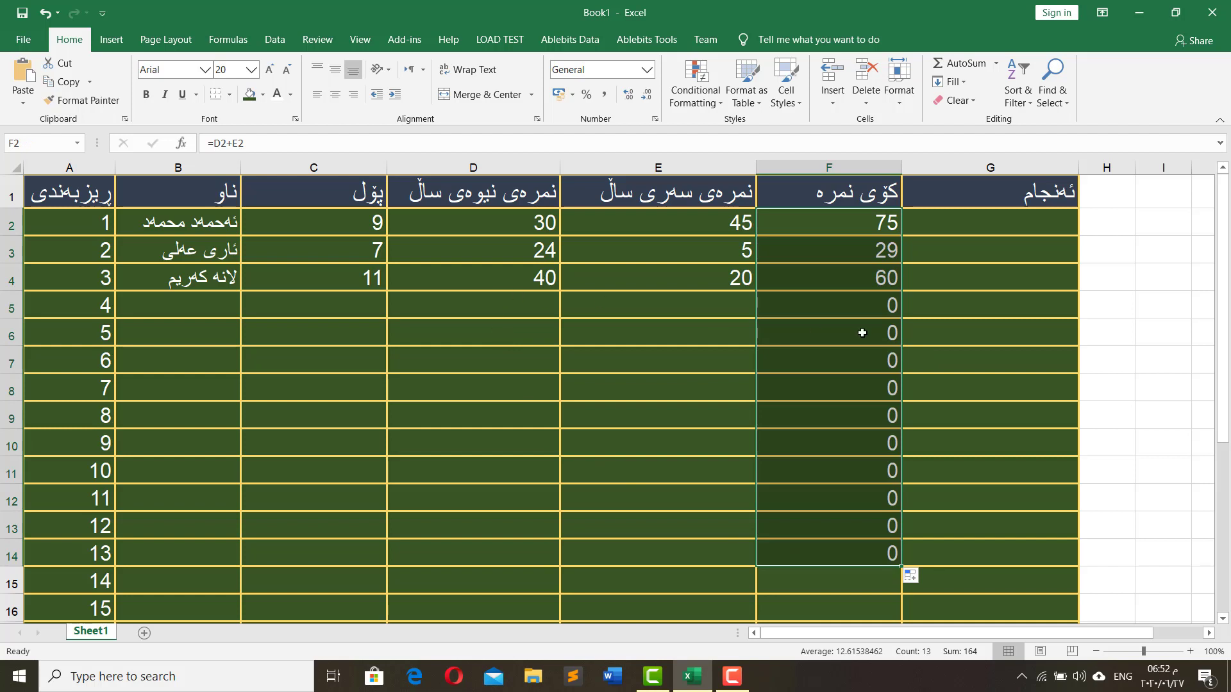
pyautogui.click(522, 306)
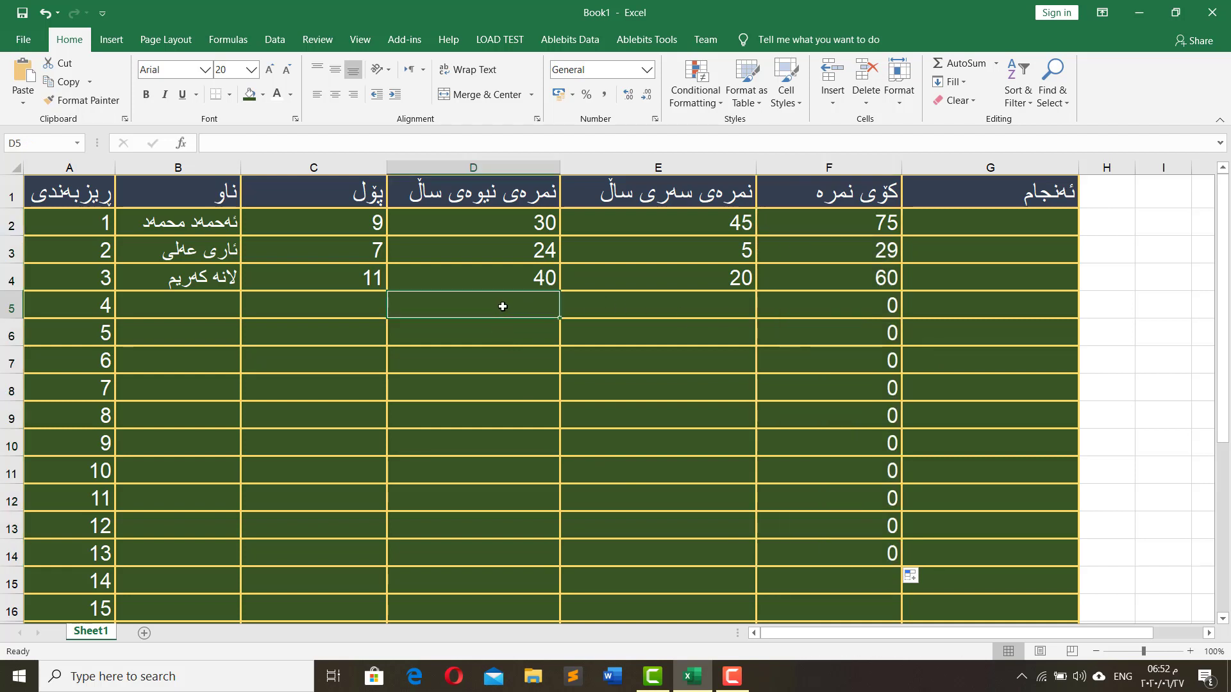
# Enter scores 34 and 12 in row 5, and 22 and 21 in row 6
pyautogui.write('3')
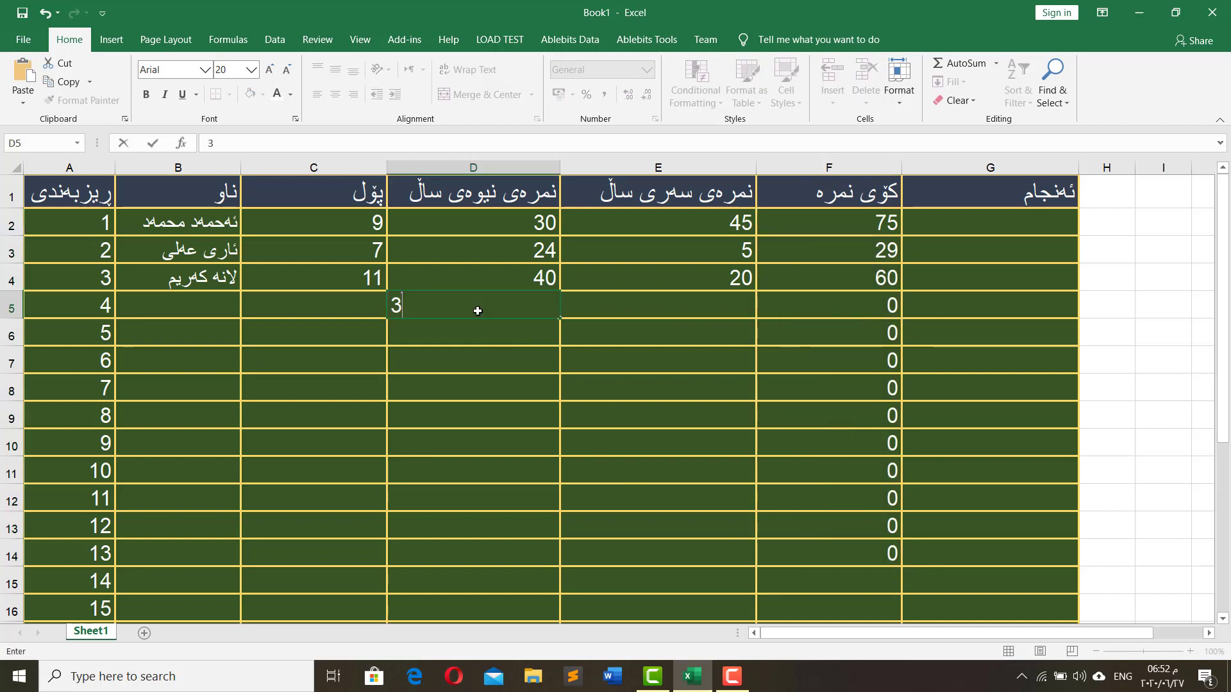
pyautogui.write('4')
pyautogui.click(634, 300)
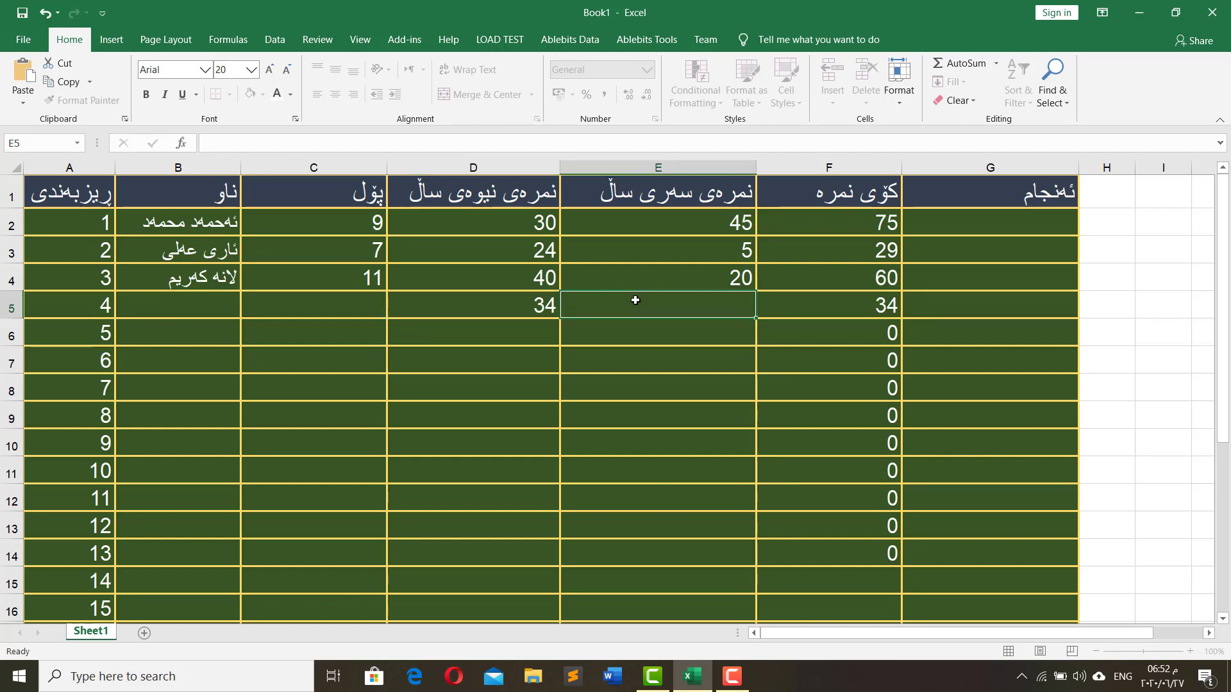
pyautogui.write('12')
pyautogui.click(516, 340)
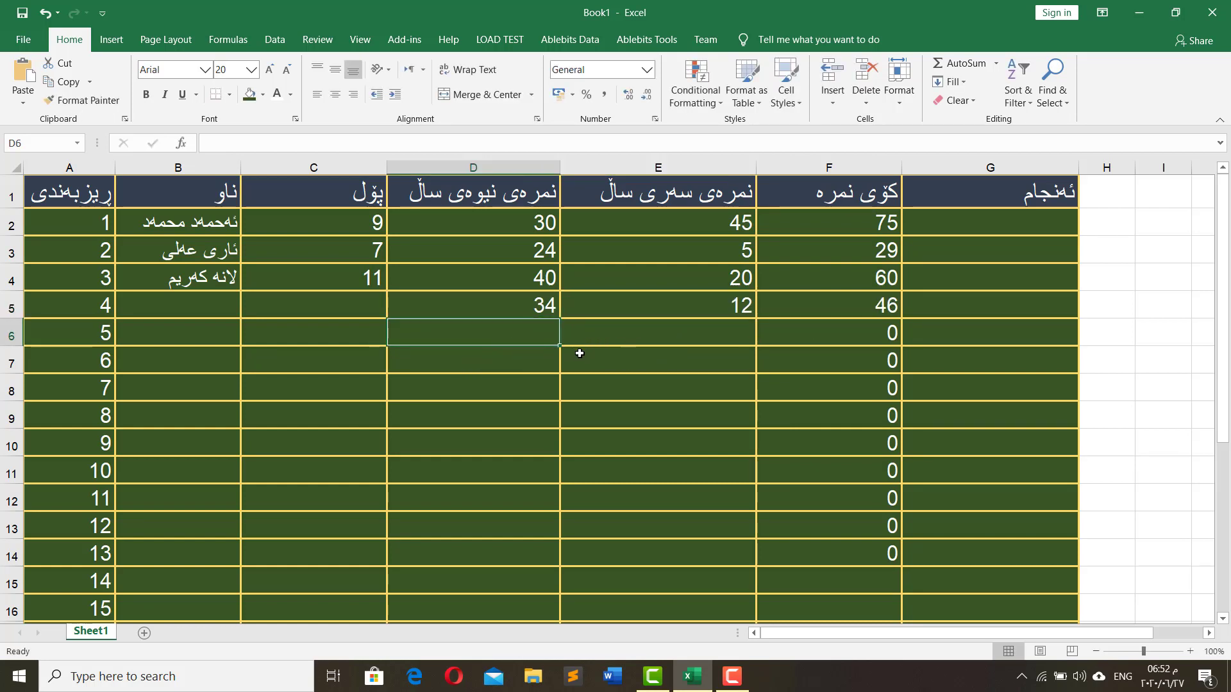
pyautogui.write('22')
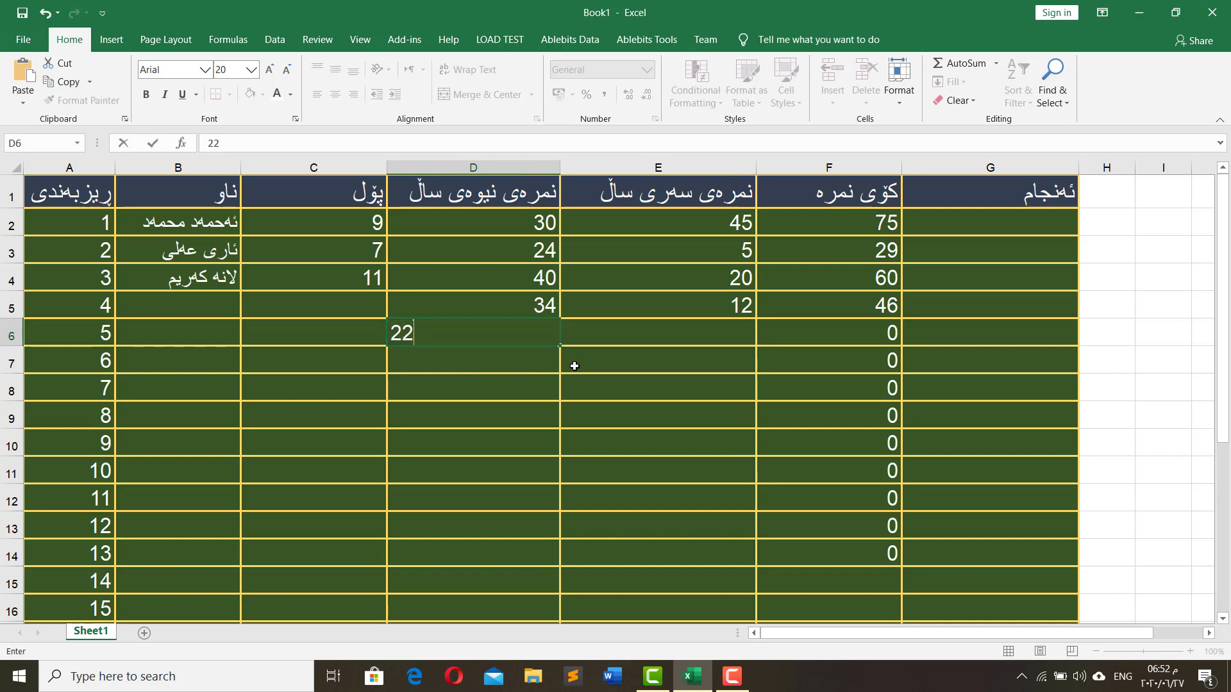
pyautogui.click(666, 338)
pyautogui.write('21')
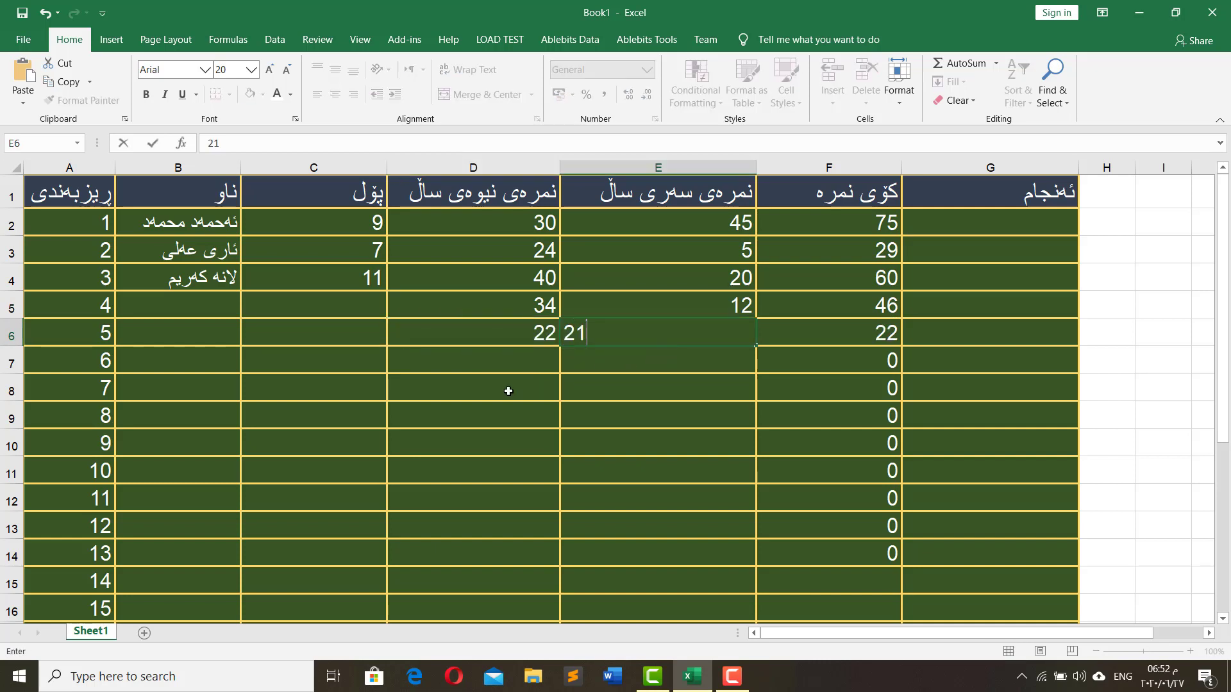
pyautogui.click(520, 367)
# Fill row 7 with 22 and 4, correcting D7 from 66 to 22
pyautogui.write('66')
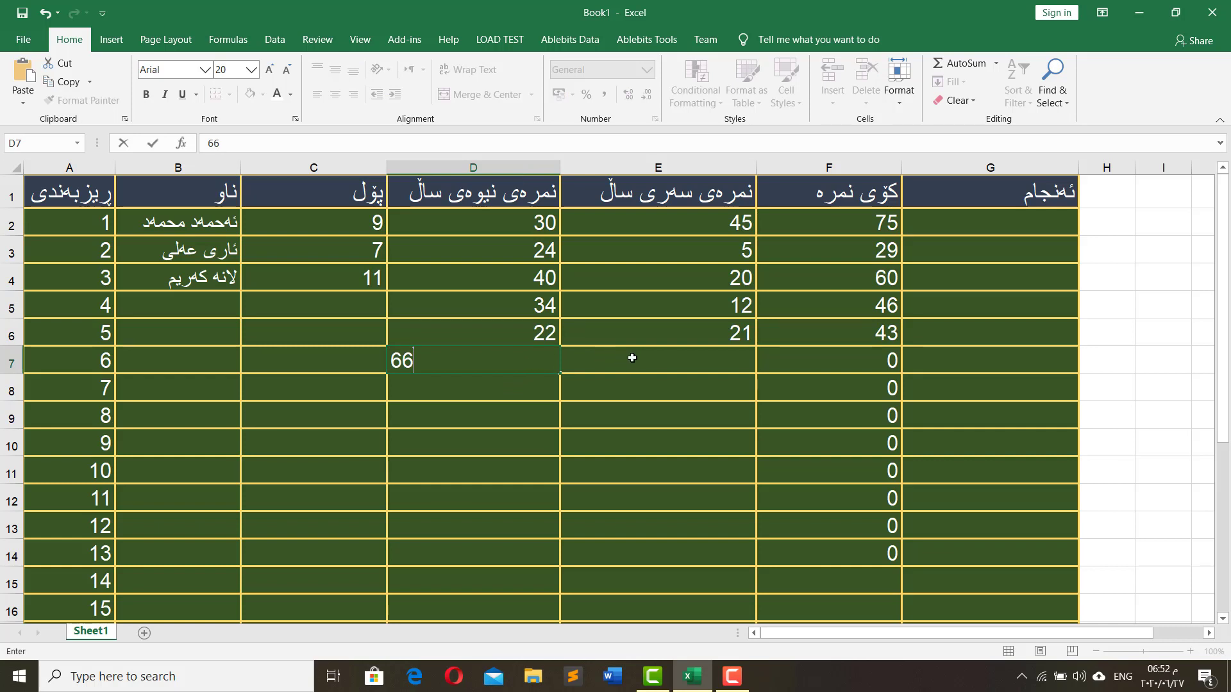
pyautogui.click(658, 357)
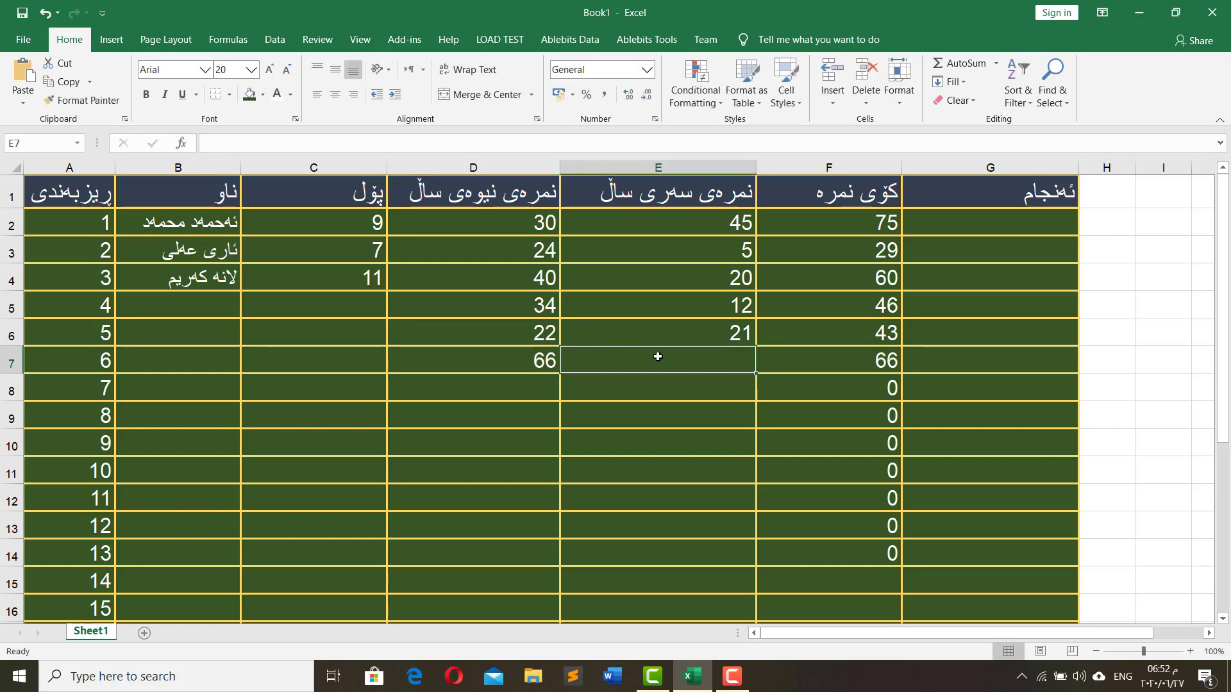
pyautogui.write('4')
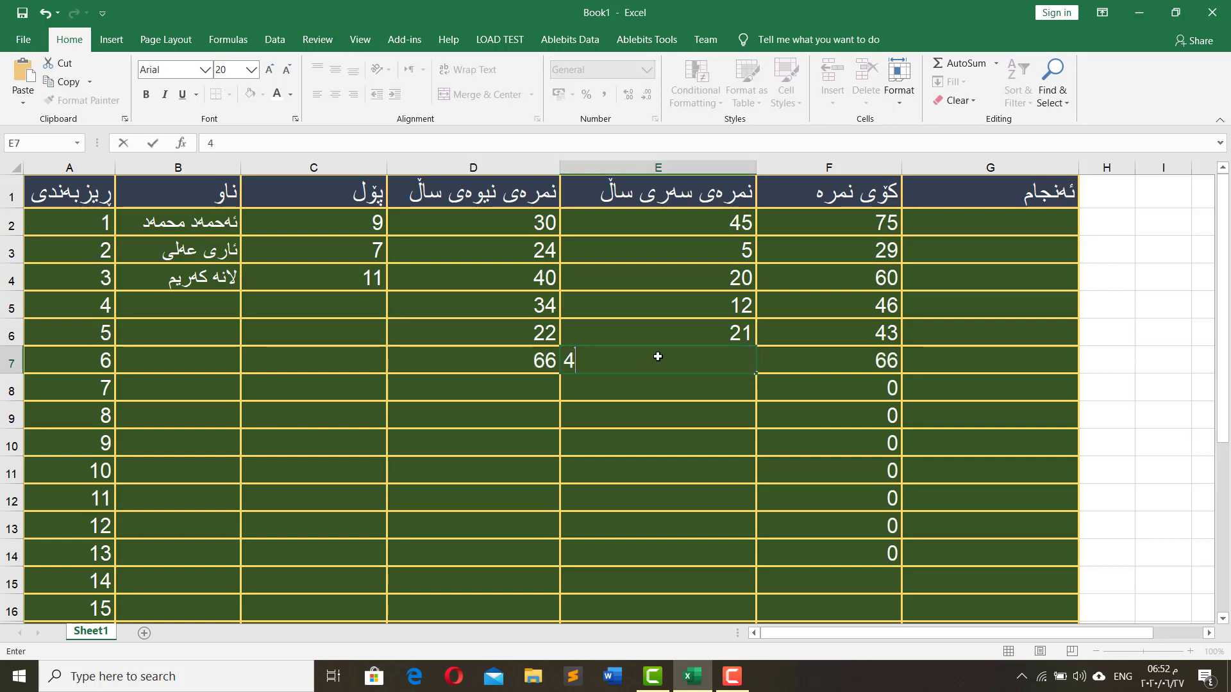
pyautogui.click(521, 357)
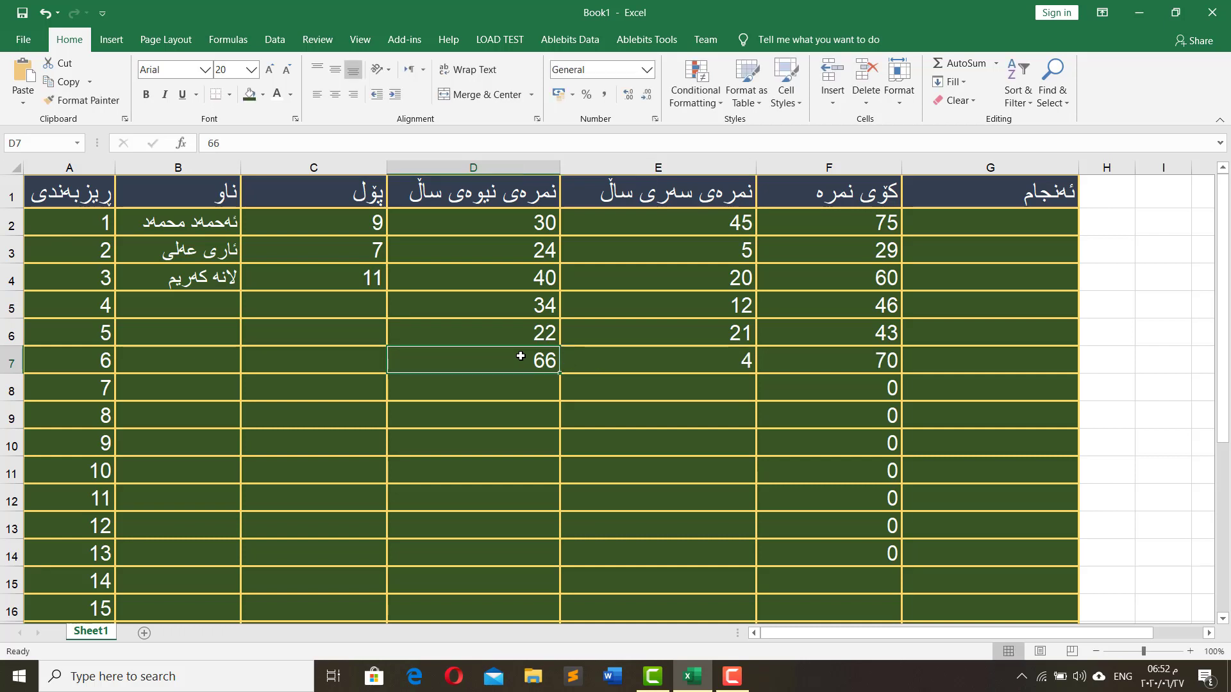
pyautogui.write('22')
pyautogui.click(629, 360)
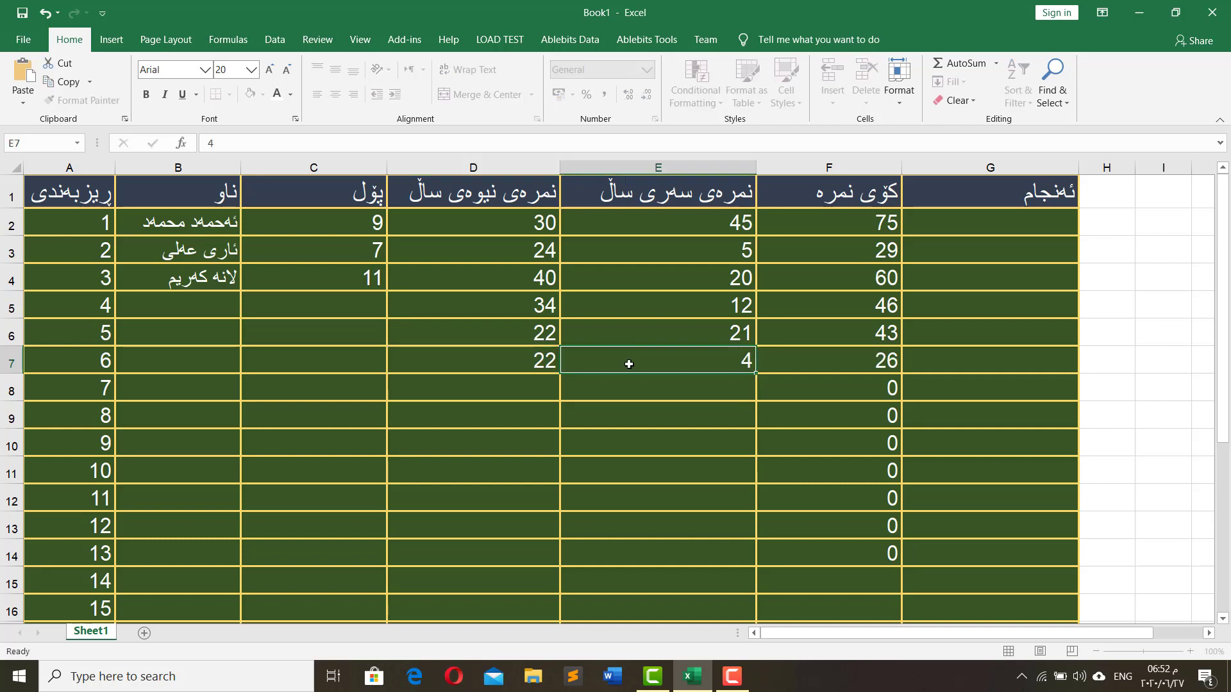
pyautogui.click(550, 389)
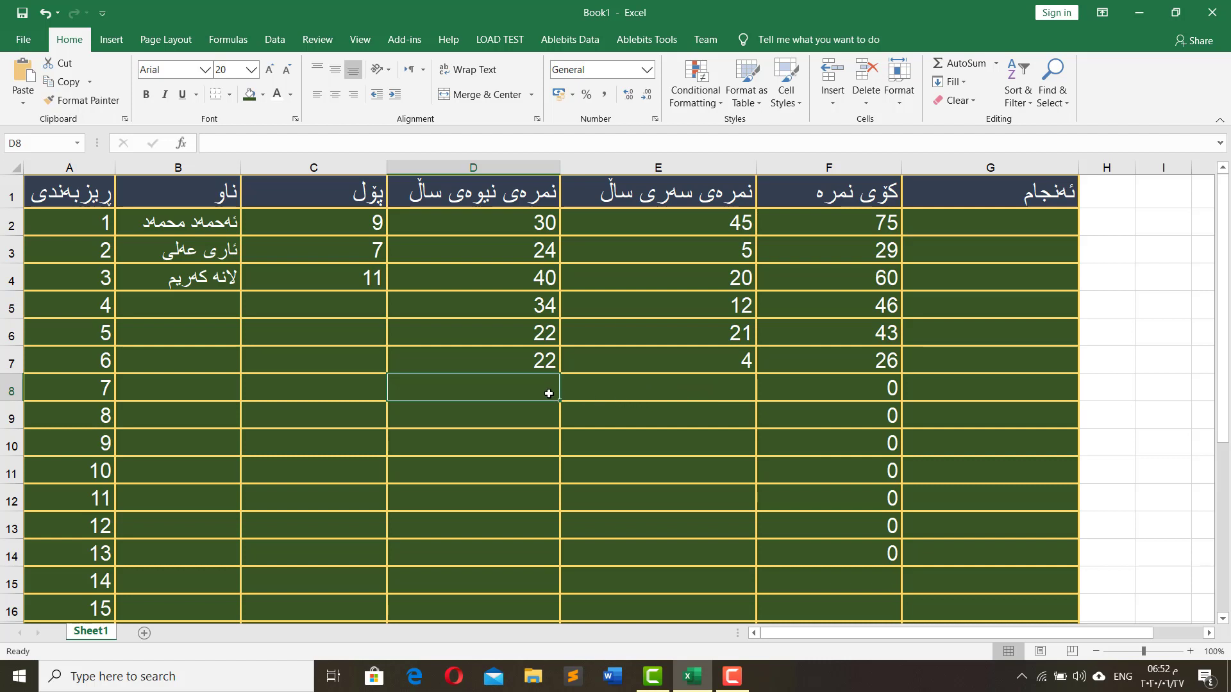
# Enter row 8–10 scores: 12 and 6, 34 and 43, 33 and 44
pyautogui.write('12')
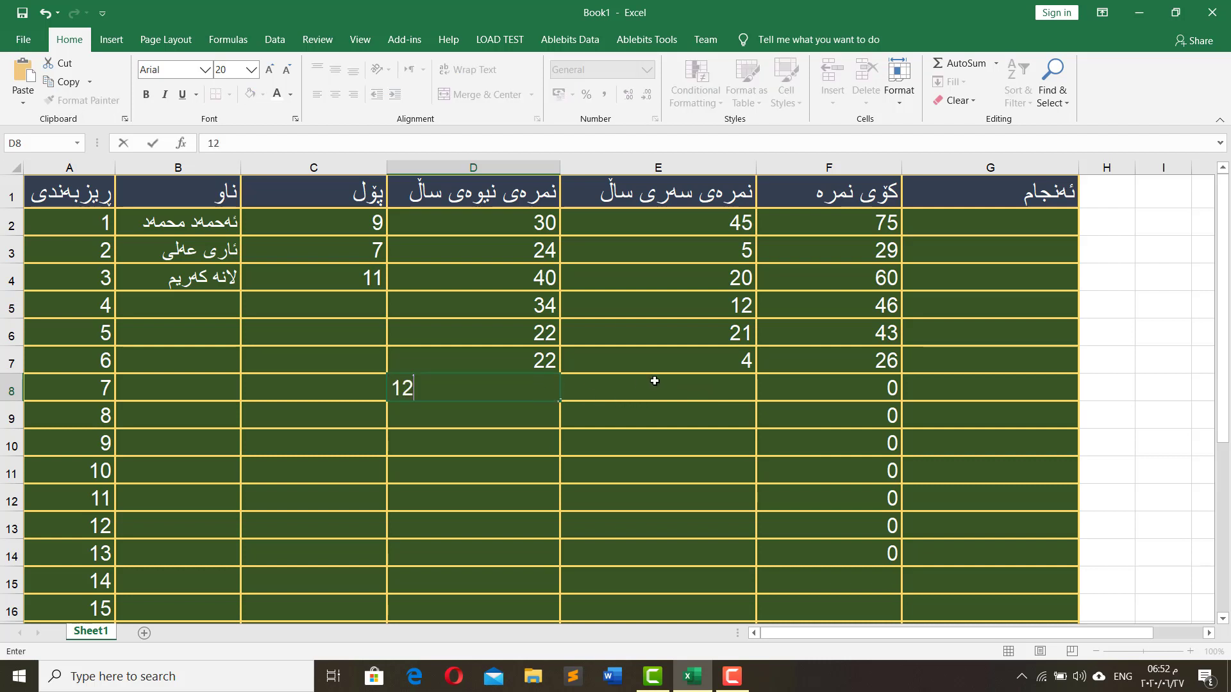
pyautogui.click(653, 386)
pyautogui.write('6')
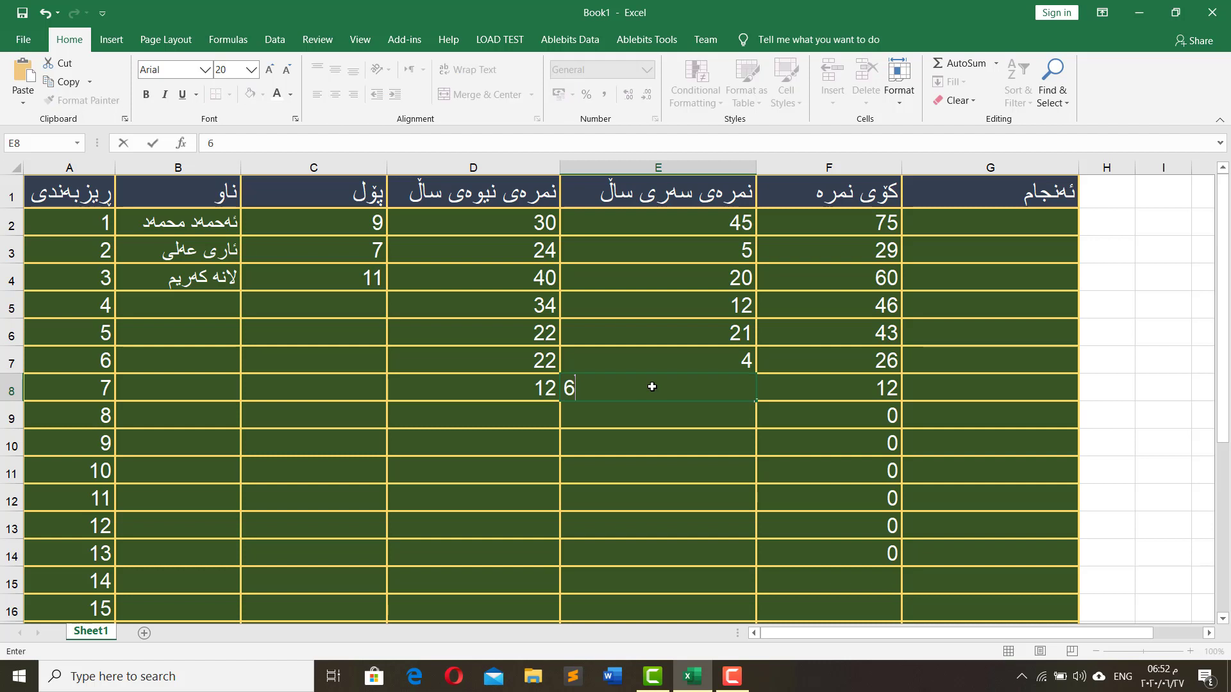
pyautogui.click(537, 419)
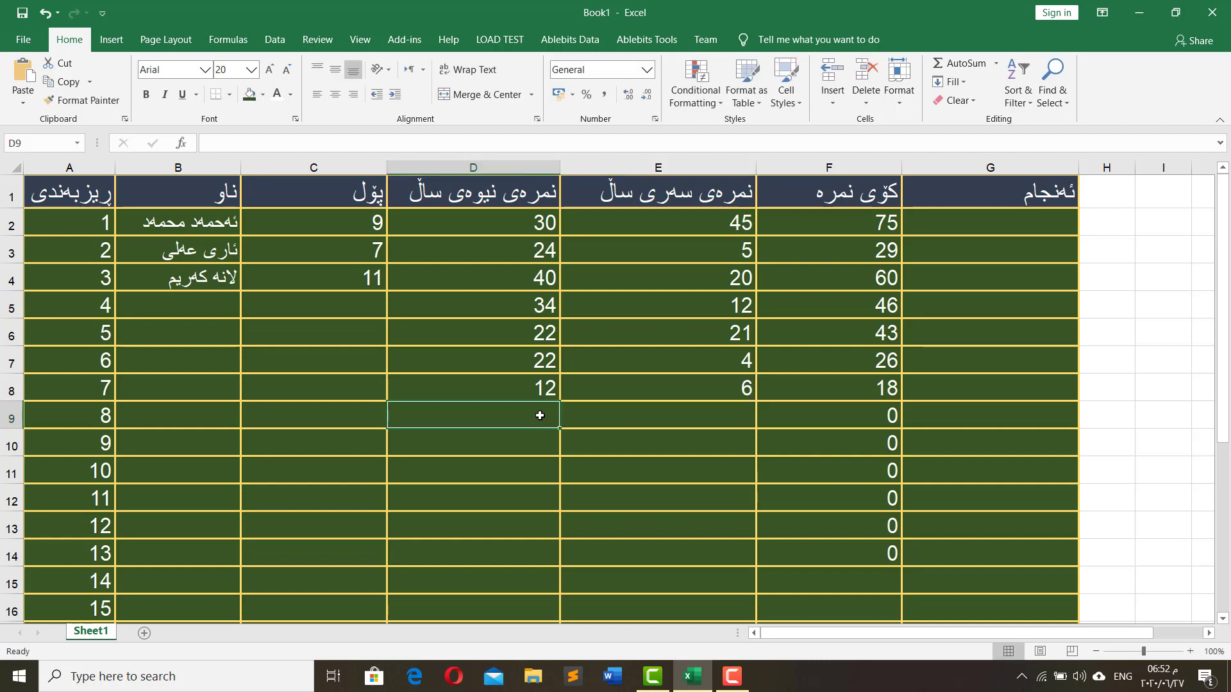
pyautogui.write('34')
pyautogui.click(684, 420)
pyautogui.write('43')
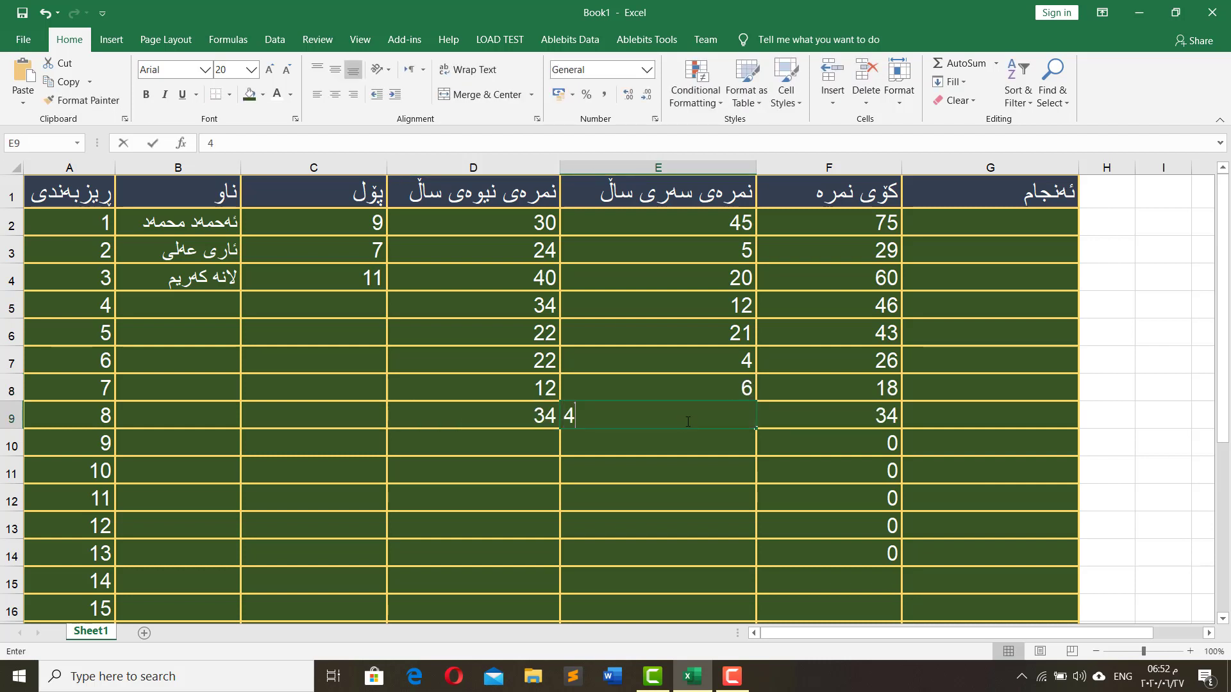
pyautogui.click(512, 447)
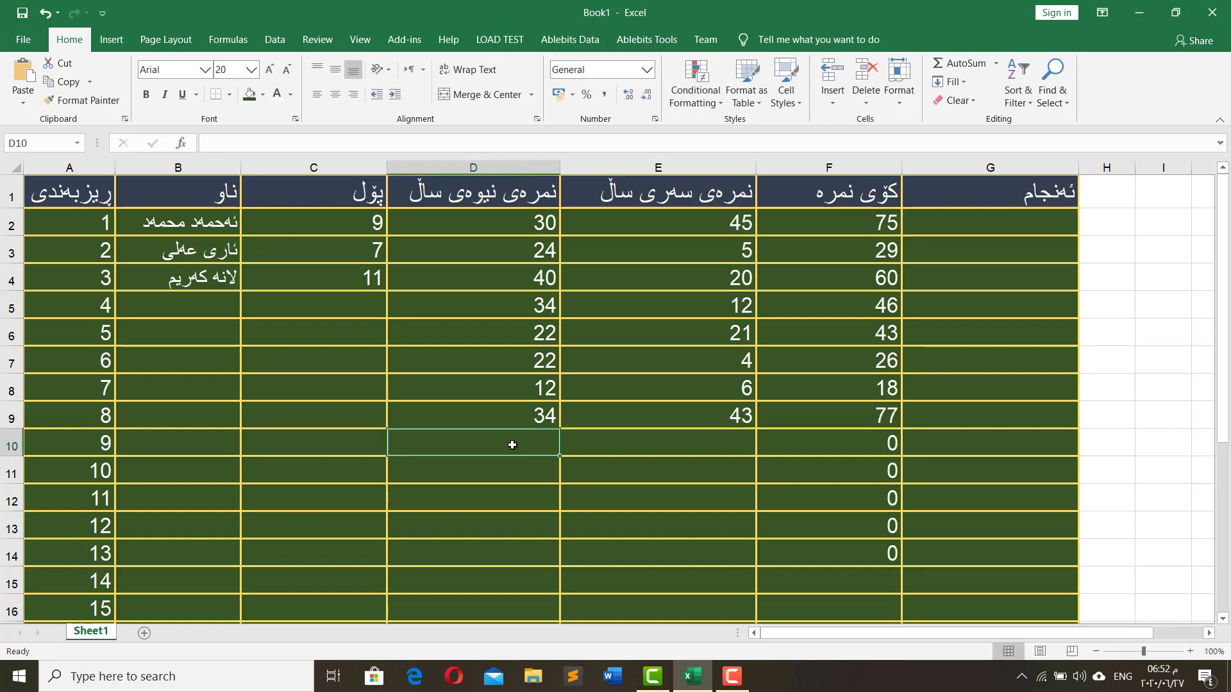
pyautogui.write('33')
pyautogui.click(641, 438)
pyautogui.write('44')
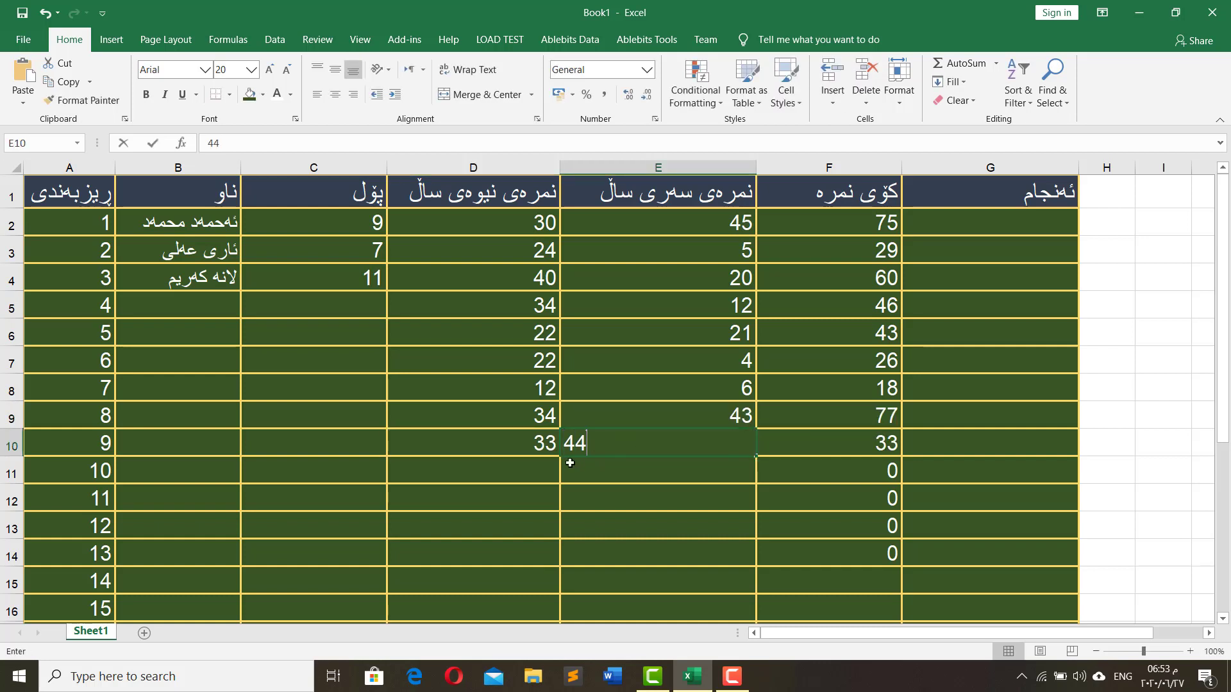
pyautogui.click(525, 472)
# Enter 22 and 11 in row 11, and 43 and 3 in row 12
pyautogui.write('22')
pyautogui.click(654, 471)
pyautogui.write('1')
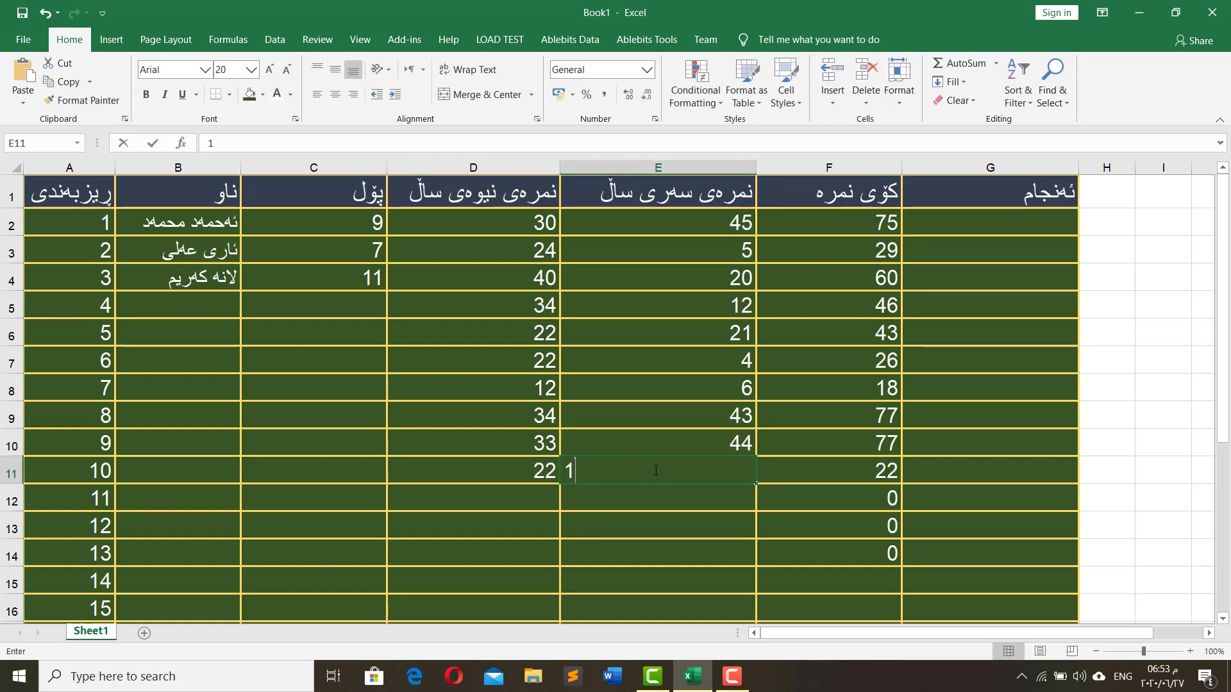
pyautogui.write('1')
pyautogui.click(524, 502)
pyautogui.write('55')
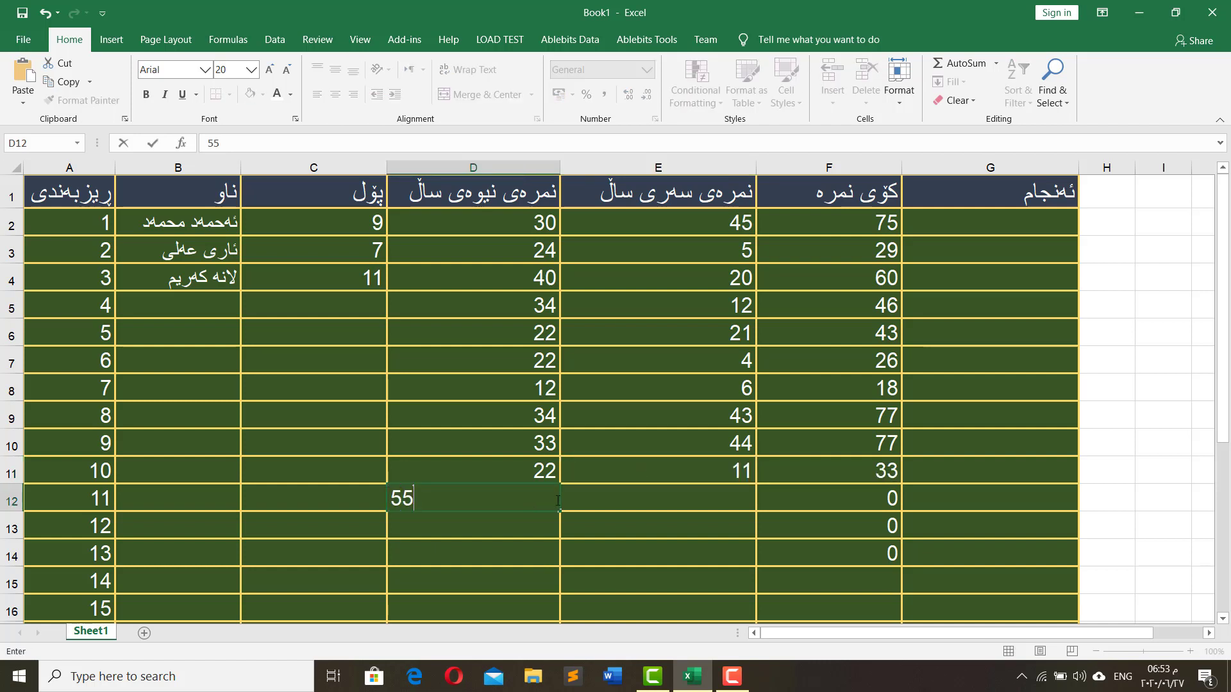
pyautogui.click(621, 494)
pyautogui.write('3')
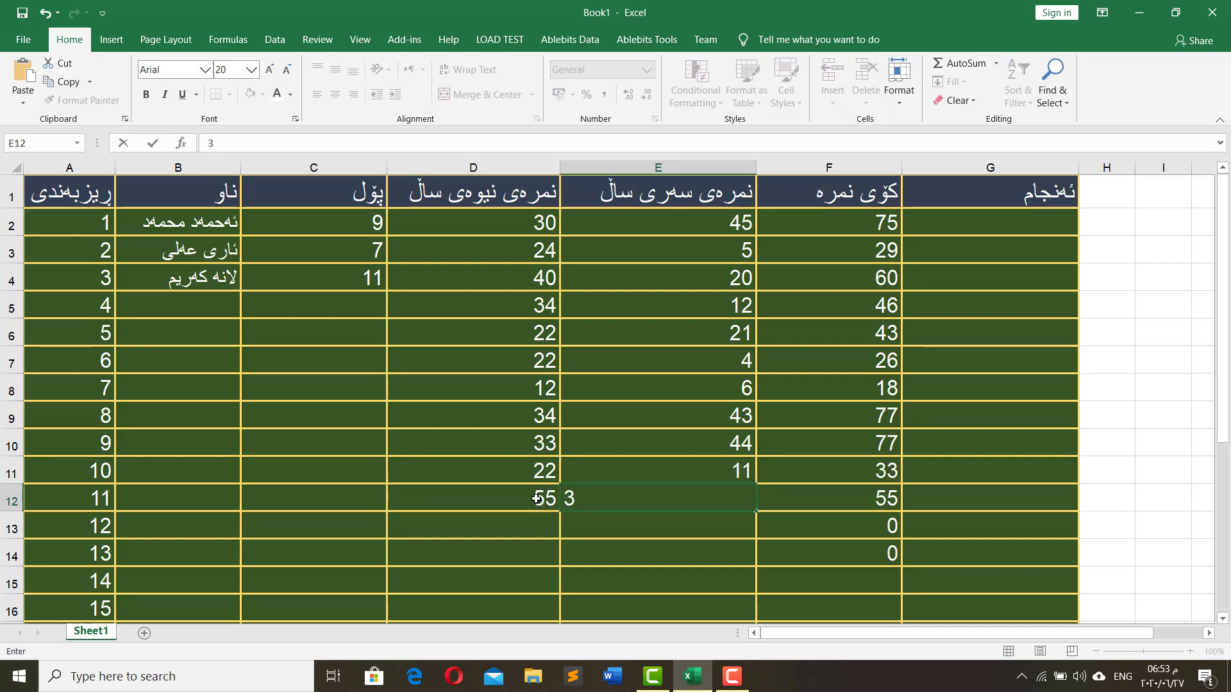
pyautogui.click(537, 498)
pyautogui.write('43')
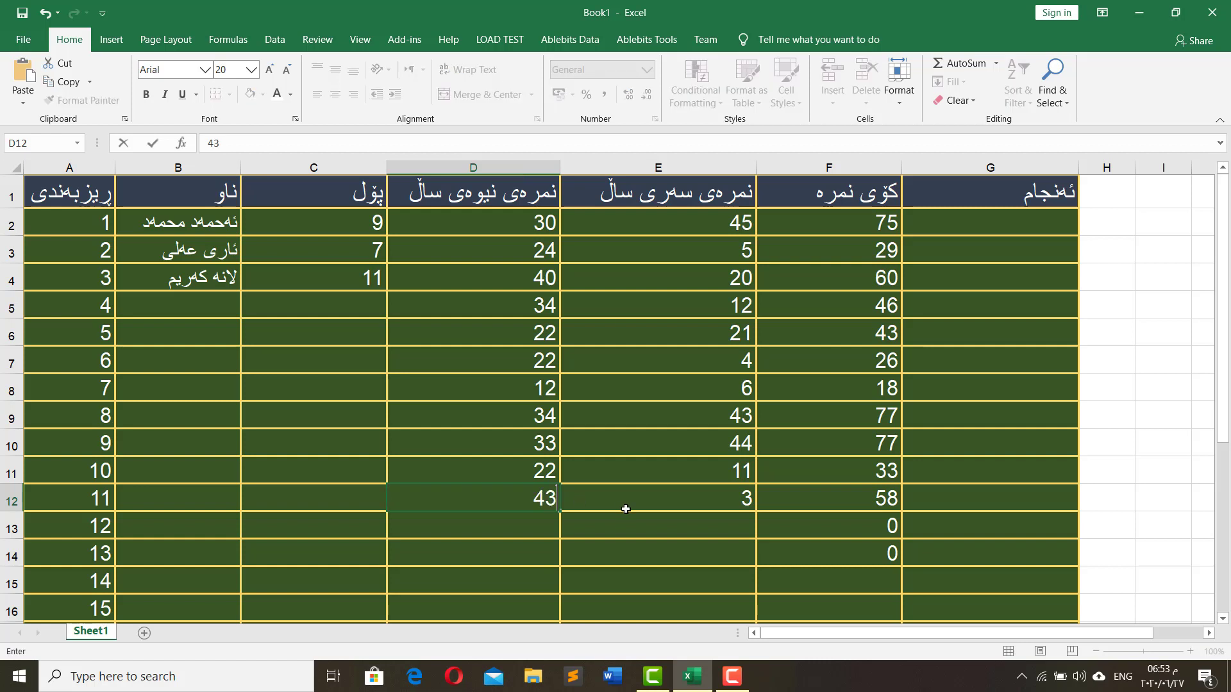
pyautogui.click(536, 543)
# Enter 48/4 in row 14, 50/4 in row 13 and 34/44 in row 15
pyautogui.write('48')
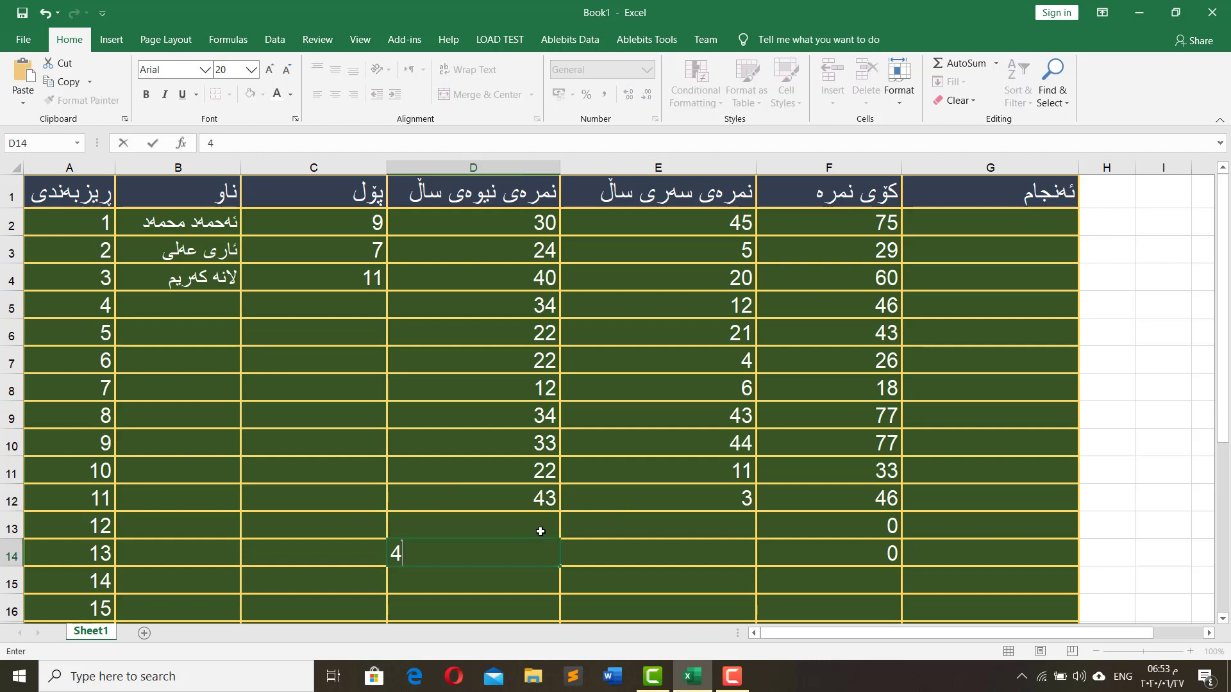
pyautogui.click(655, 550)
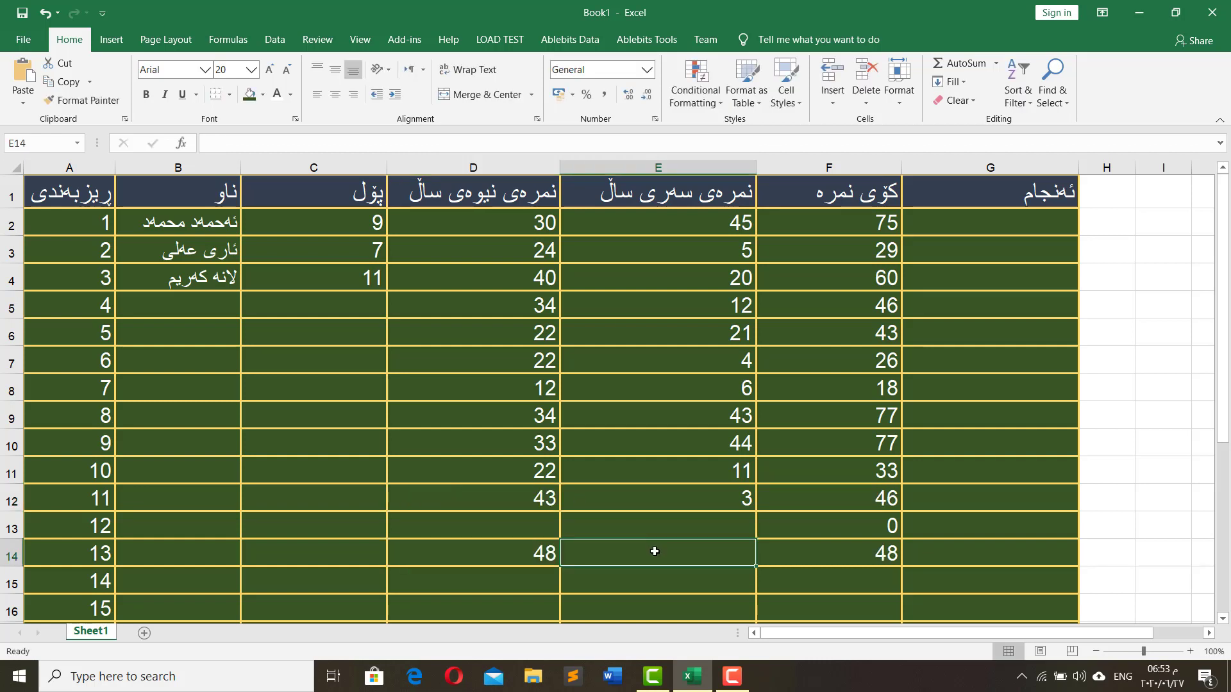
pyautogui.write('4')
pyautogui.click(540, 524)
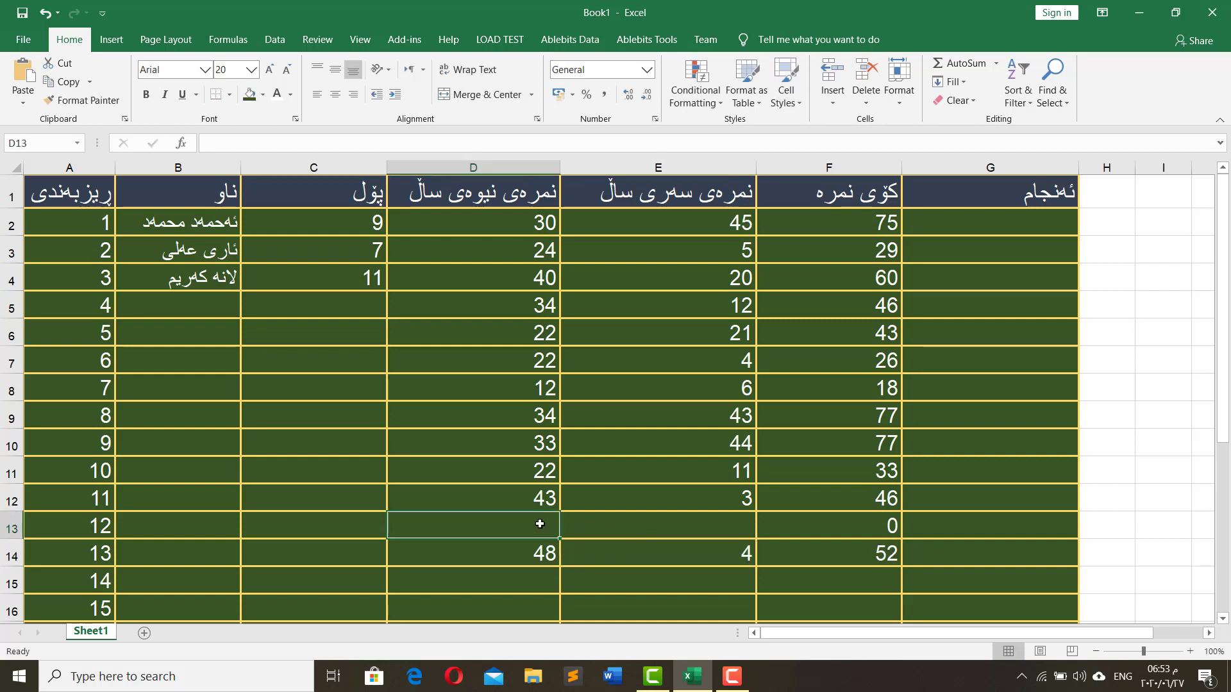
pyautogui.write('50')
pyautogui.click(667, 519)
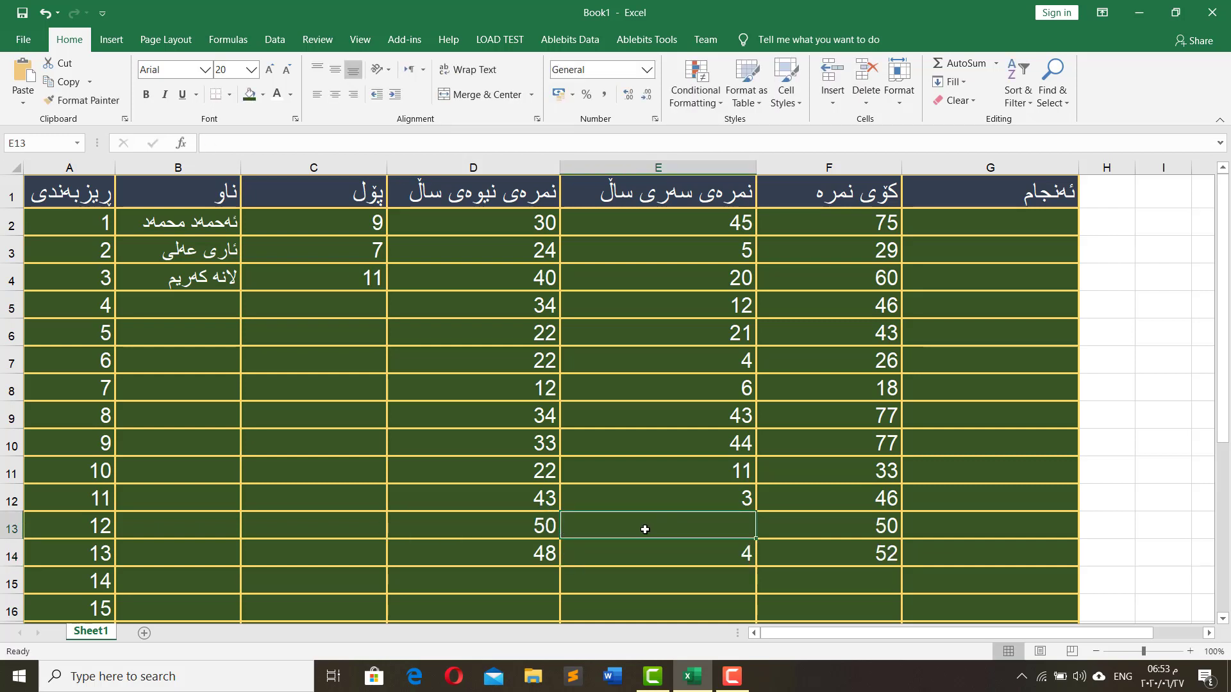
pyautogui.write('4')
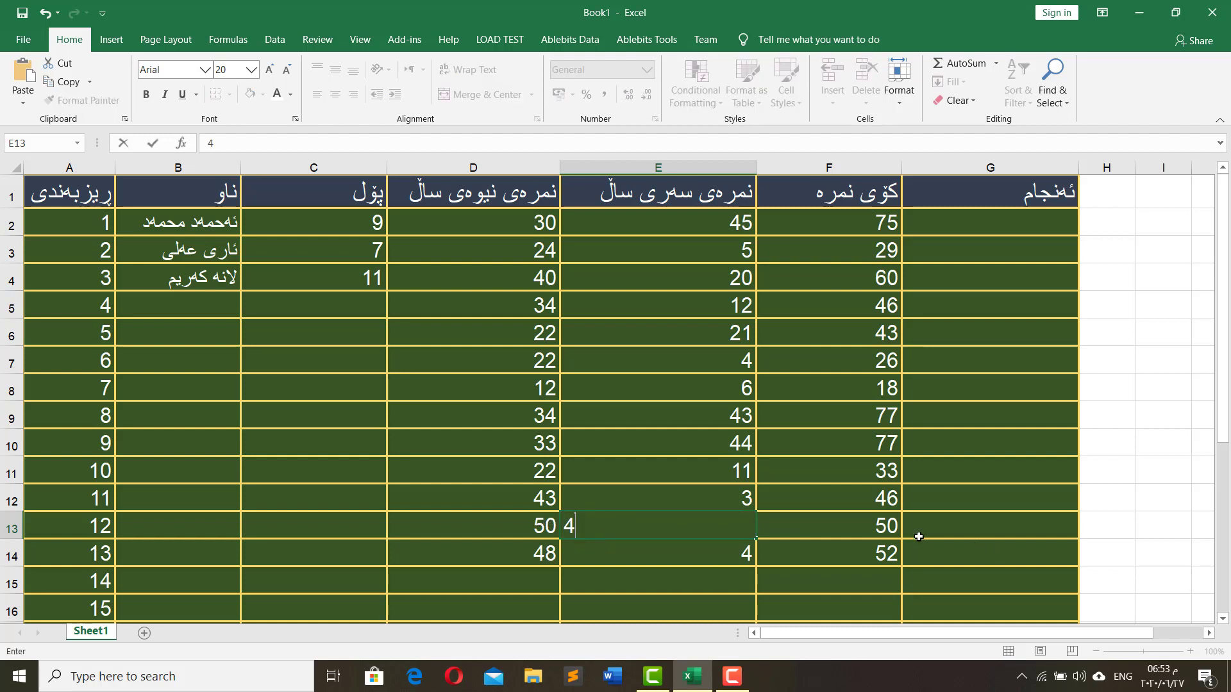
pyautogui.click(539, 589)
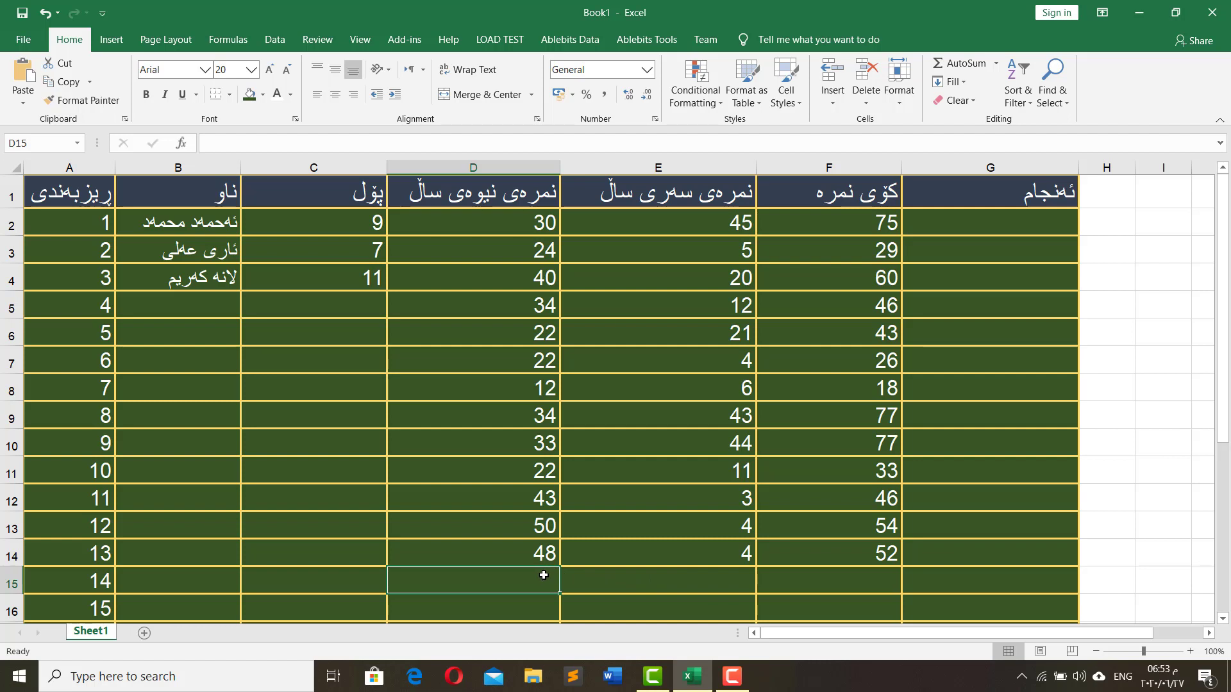
pyautogui.write('34')
pyautogui.click(717, 575)
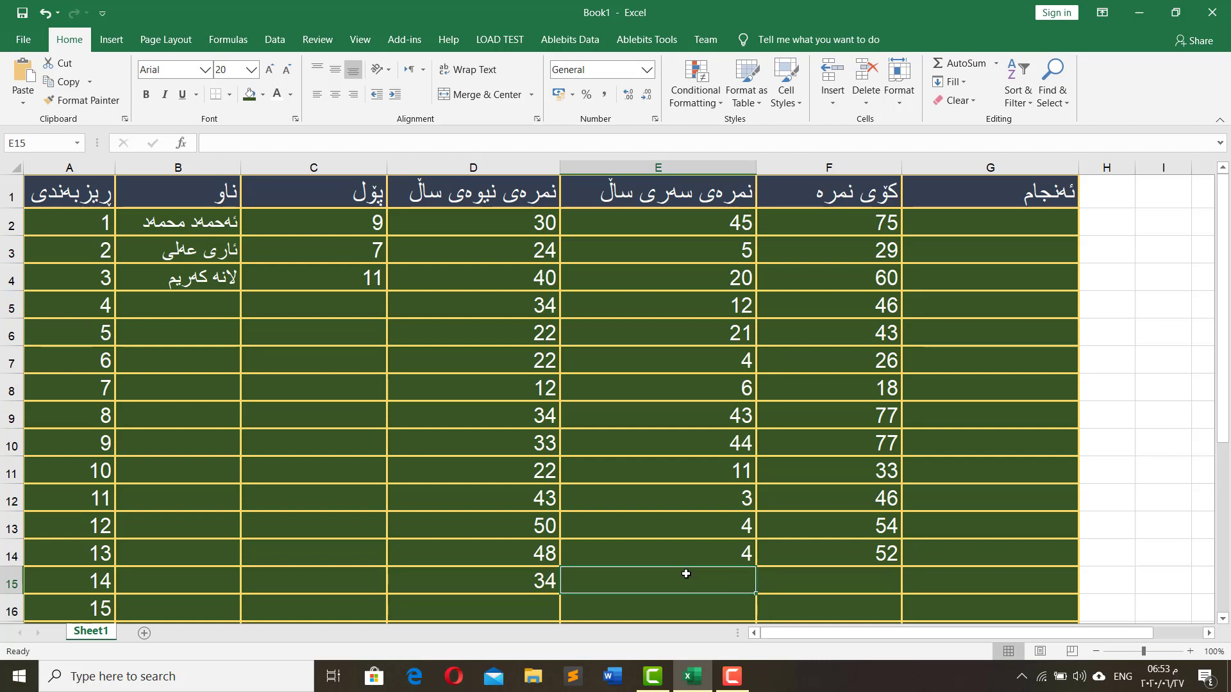
pyautogui.write('44')
pyautogui.click(801, 571)
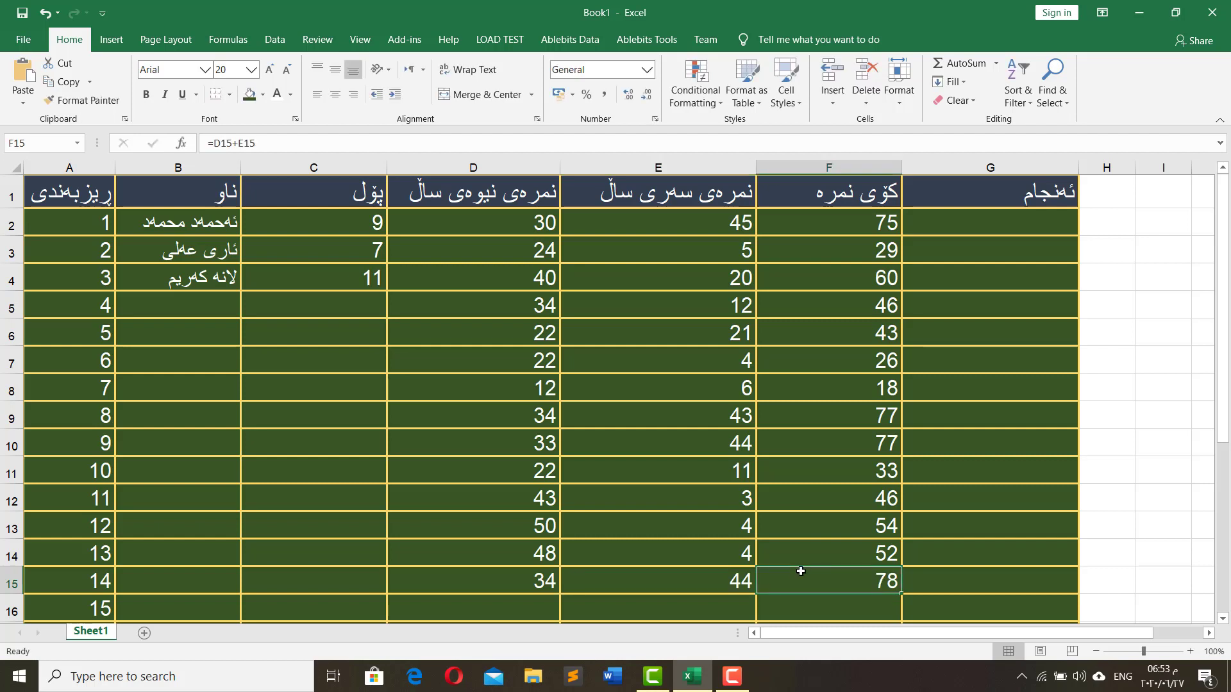
# Start an equals-sign formula in result cell G2 under the ئەنجام heading
pyautogui.click(1005, 215)
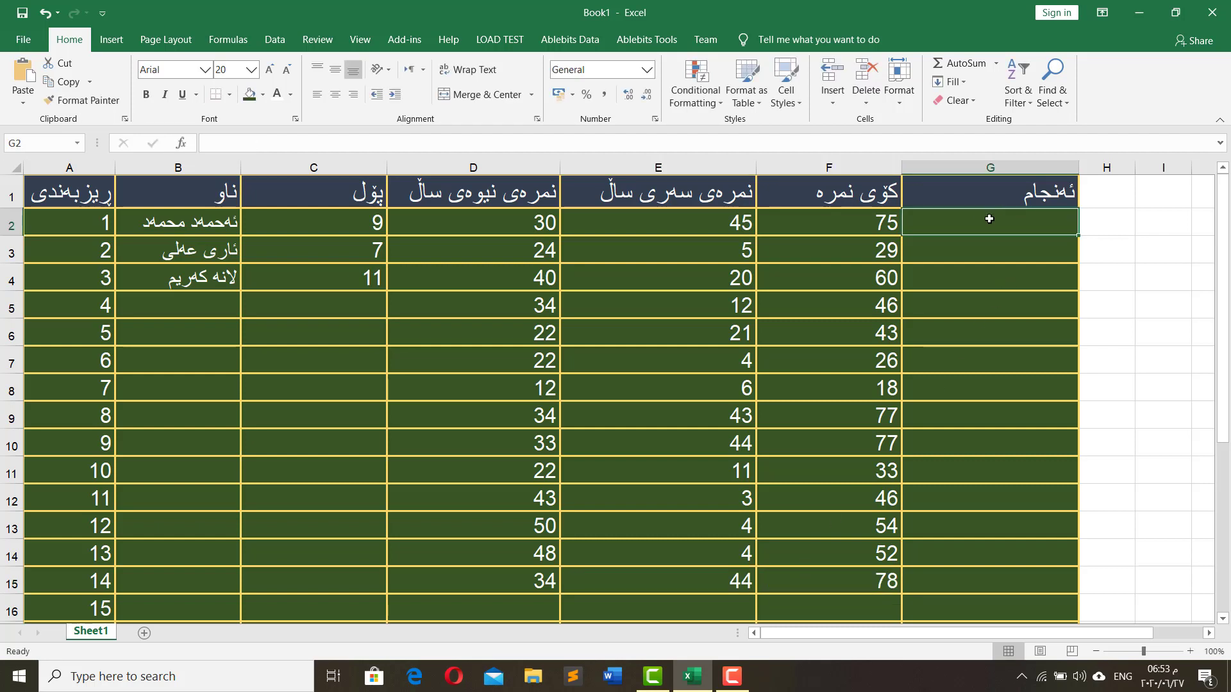
pyautogui.doubleClick(953, 225)
pyautogui.write('=')
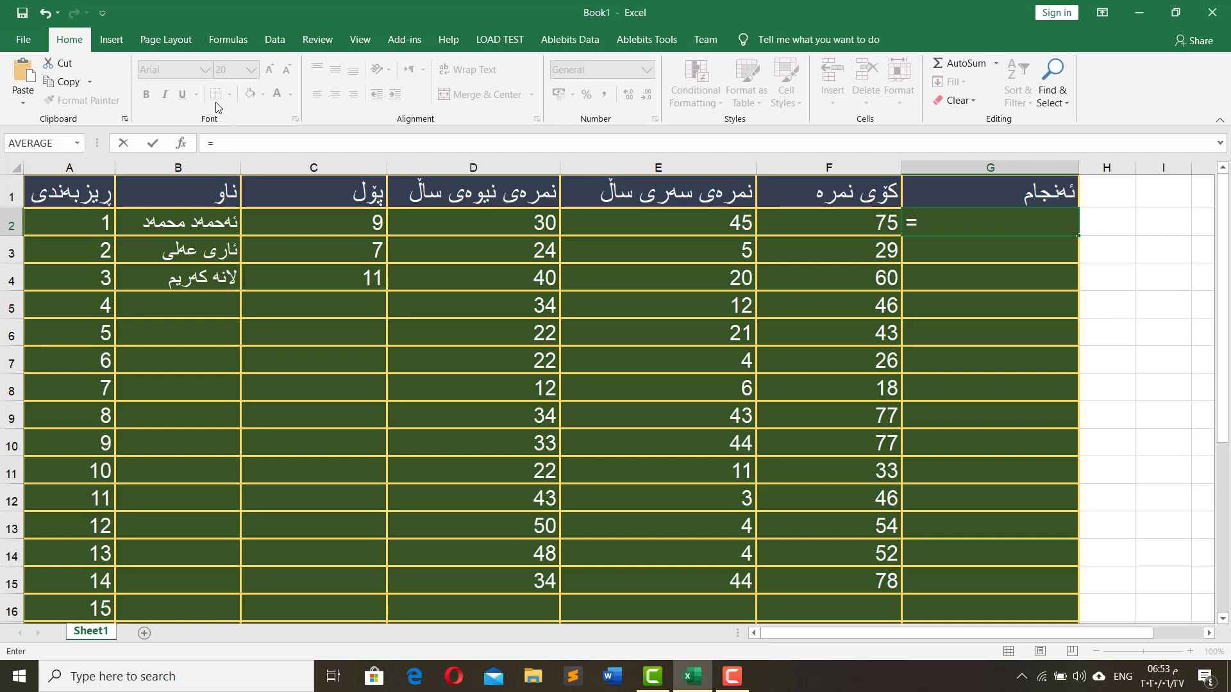
pyautogui.click(244, 35)
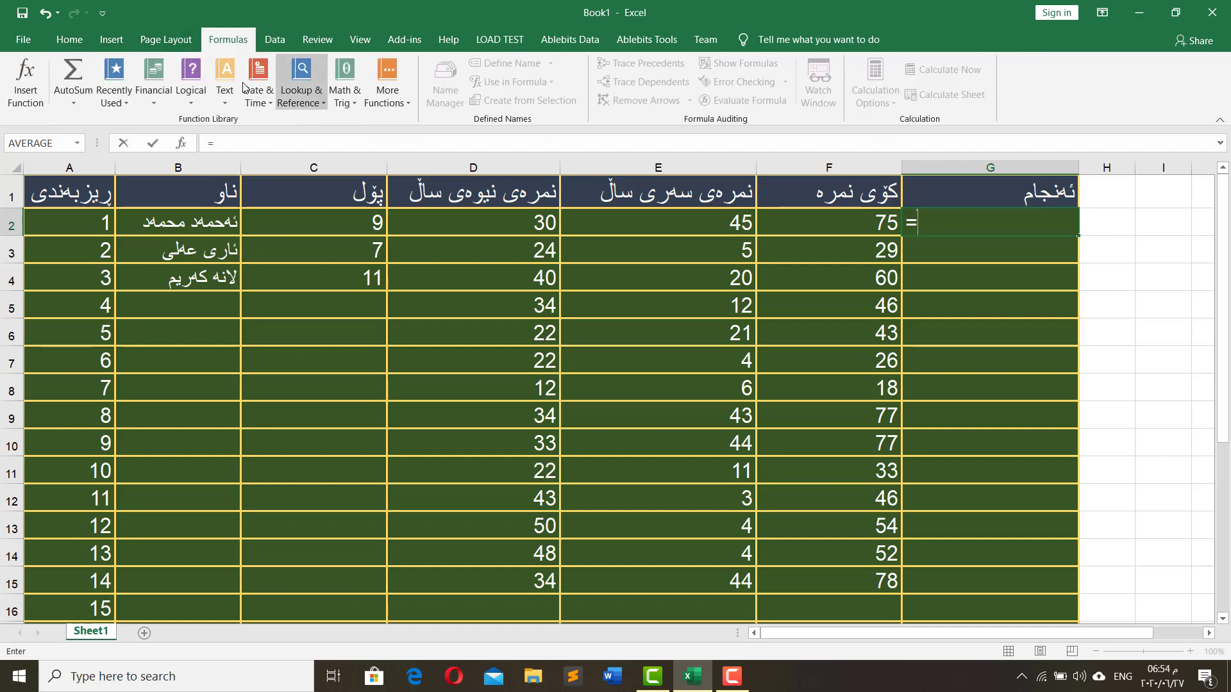
# Search Insert Function for "if" and choose IF to open its arguments
pyautogui.click(45, 74)
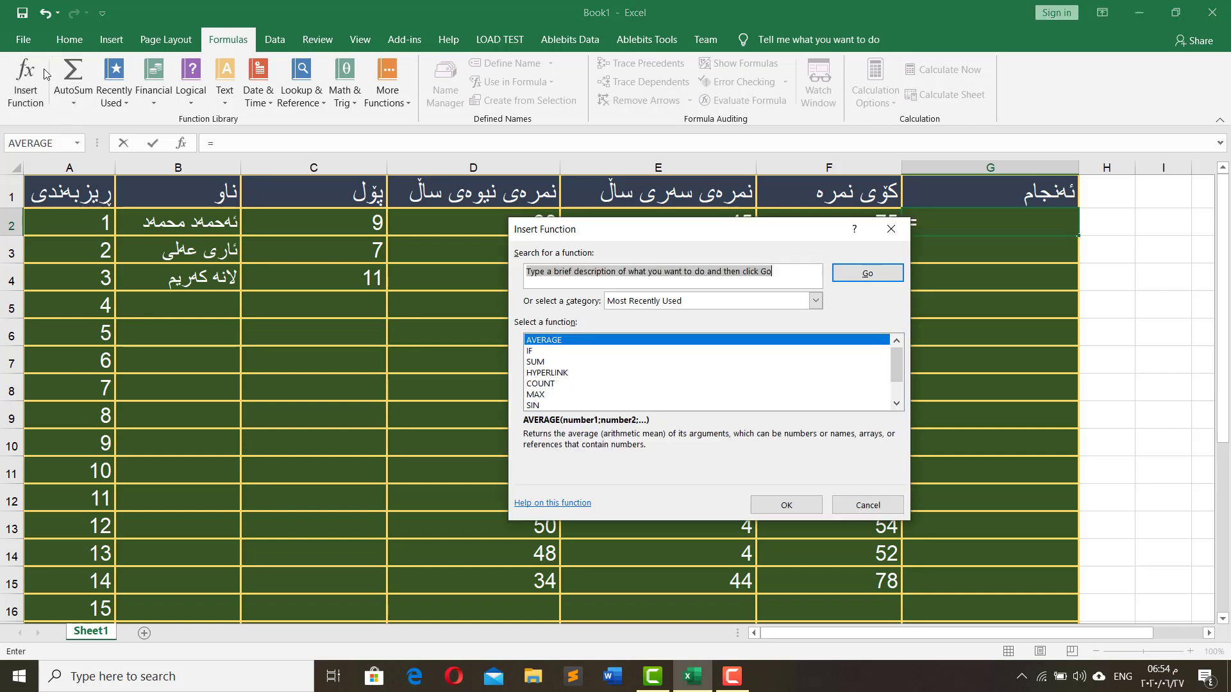
pyautogui.click(530, 352)
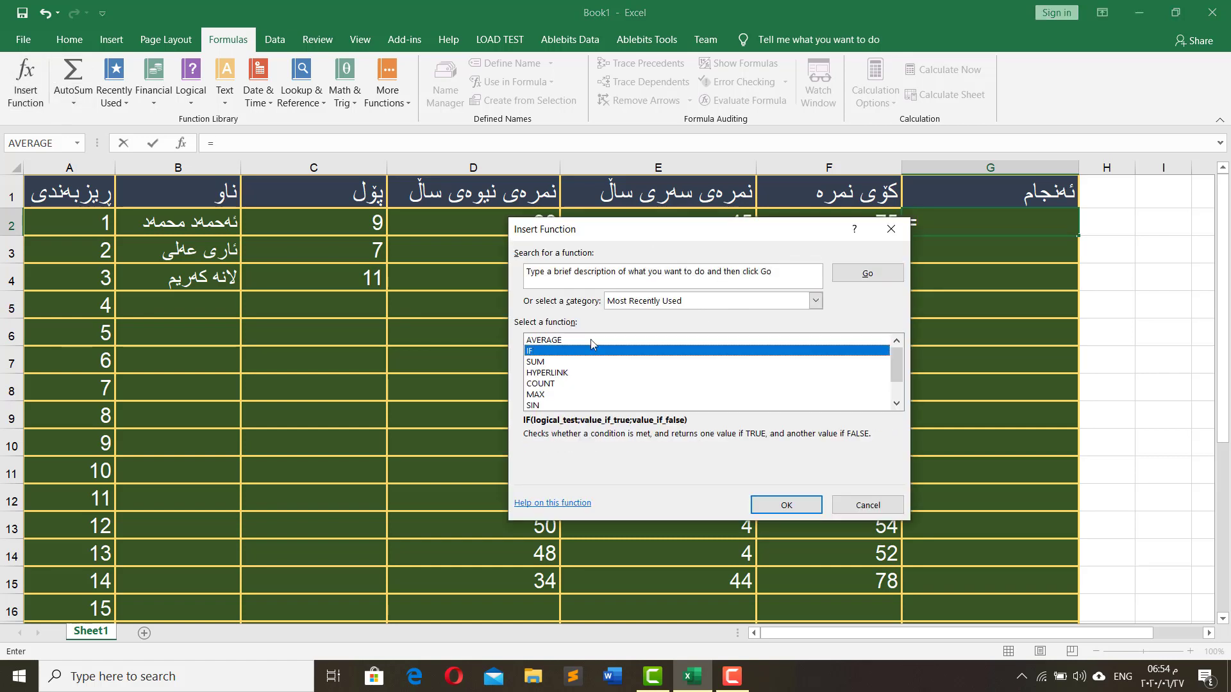
pyautogui.click(761, 269)
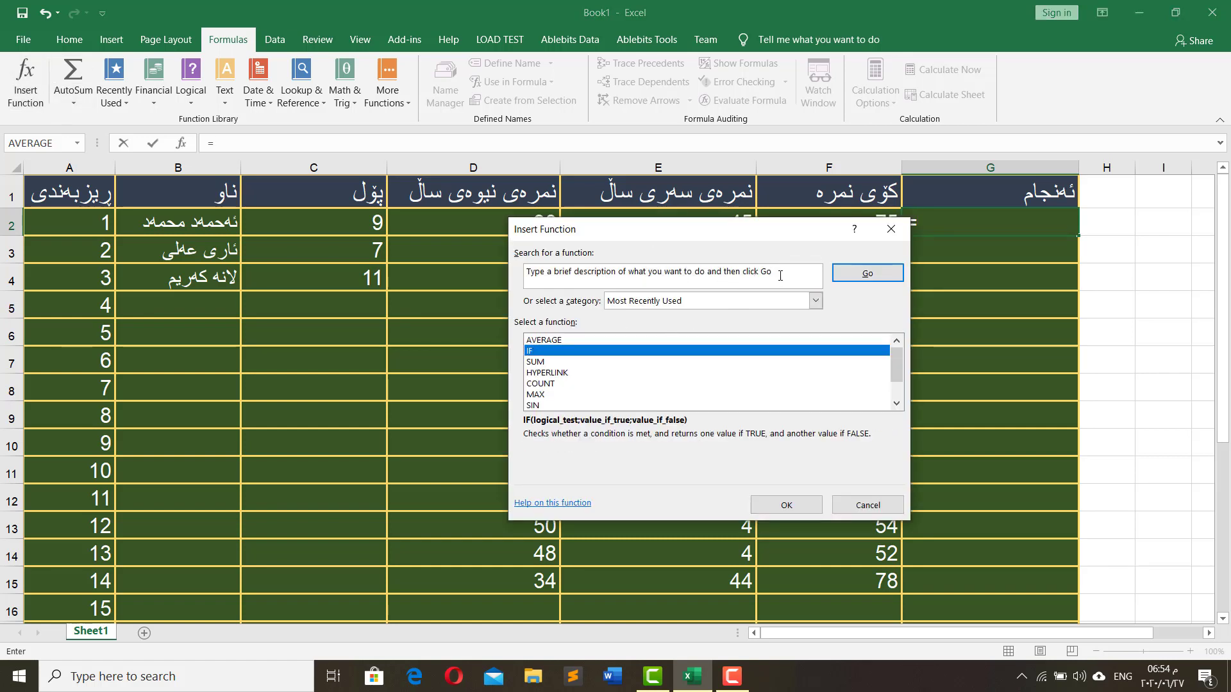
pyautogui.press('BackSpace')
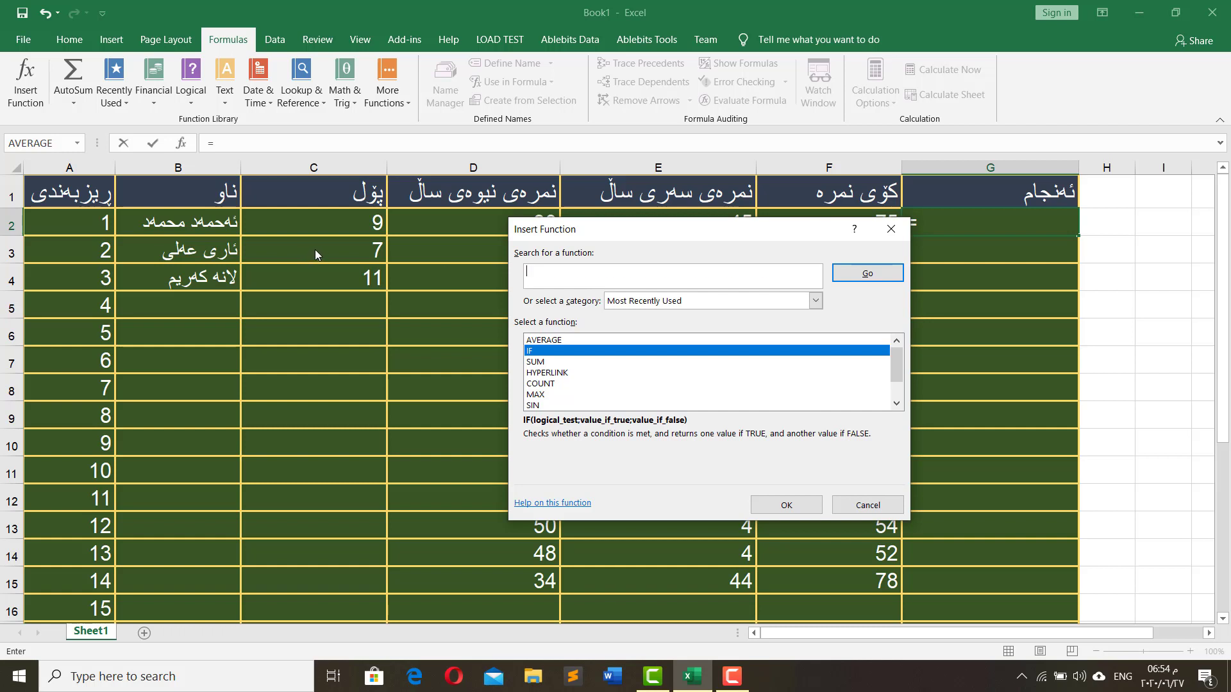
pyautogui.click(867, 273)
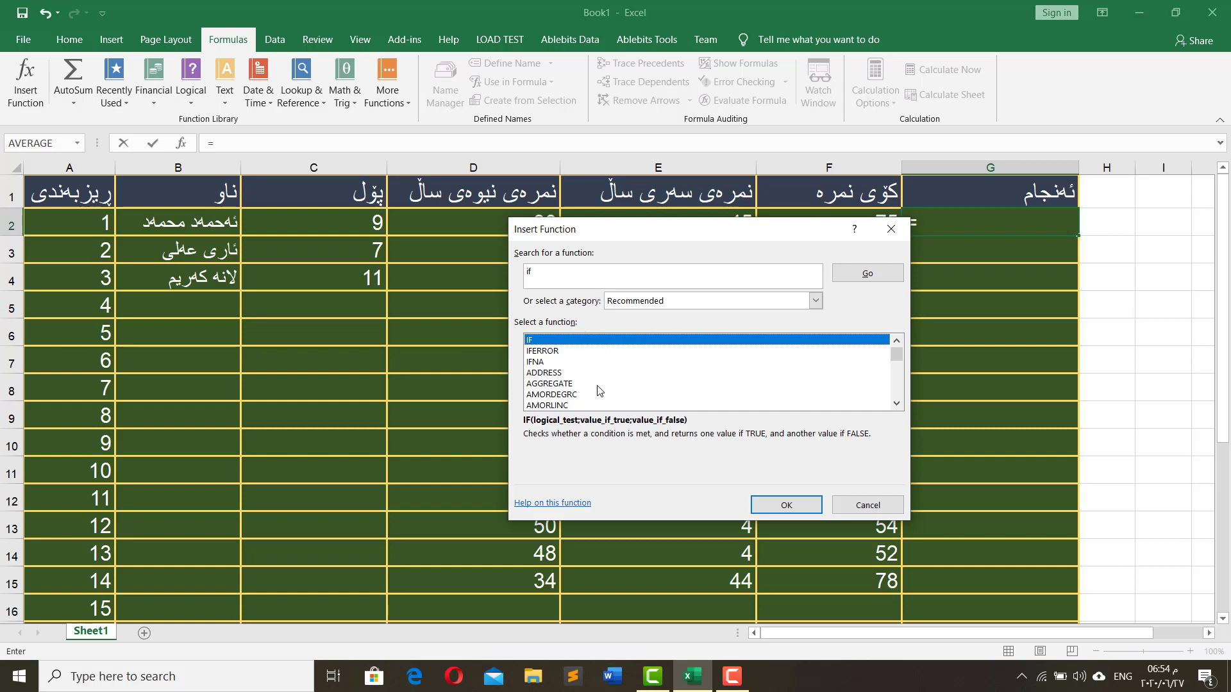
pyautogui.click(588, 280)
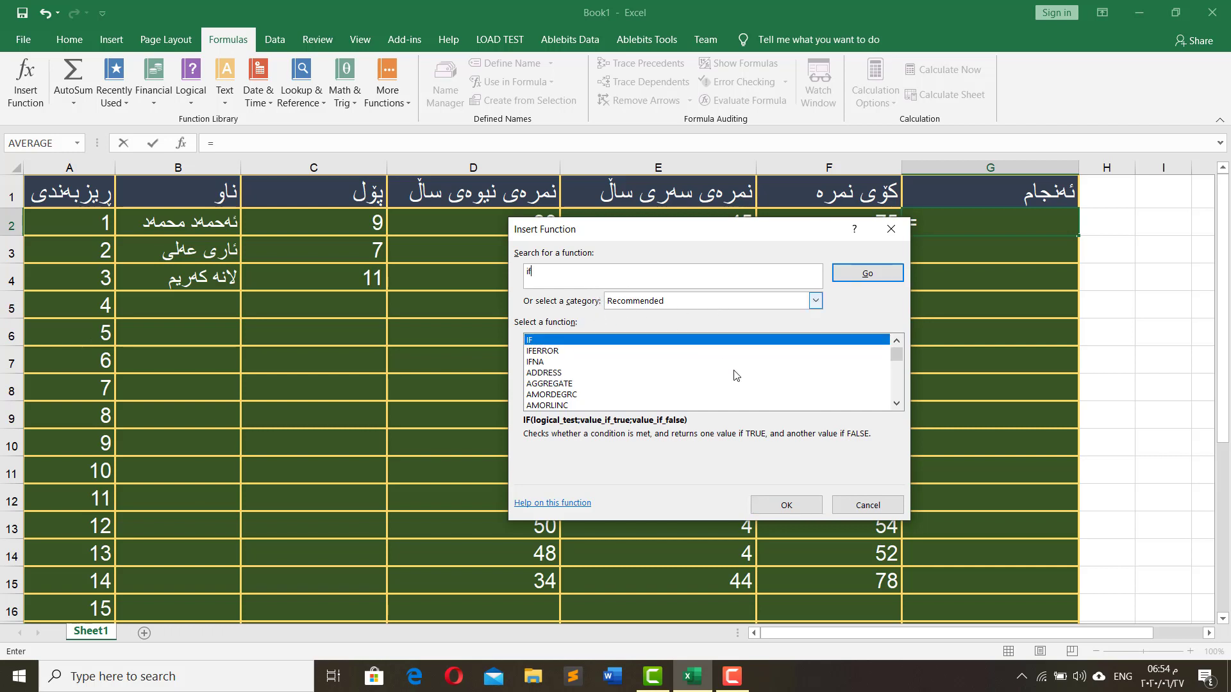
pyautogui.click(776, 499)
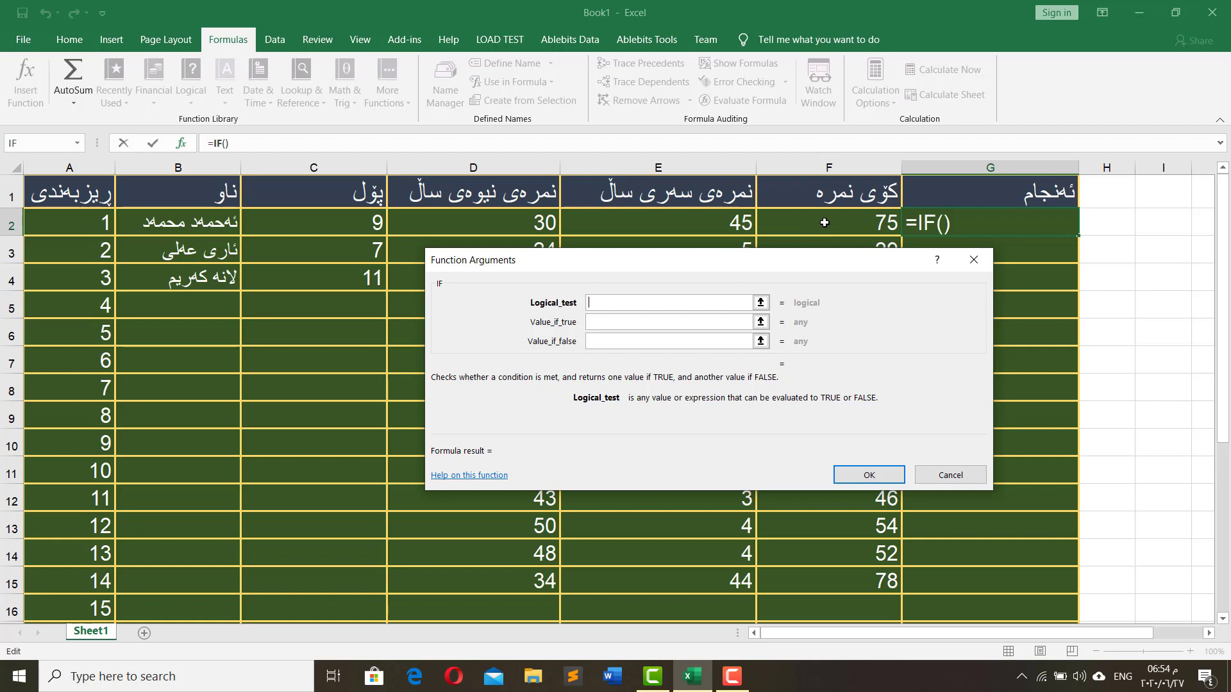
# Set the IF logical test to compare F2 against 50
pyautogui.click(824, 222)
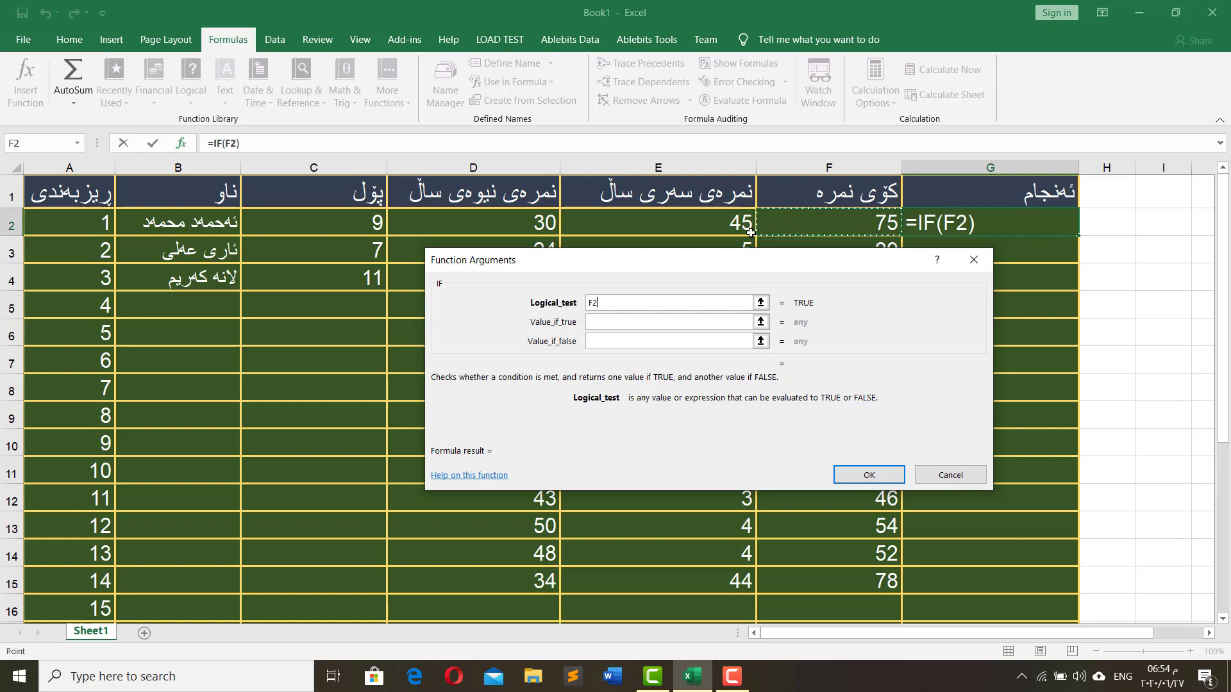
pyautogui.click(653, 303)
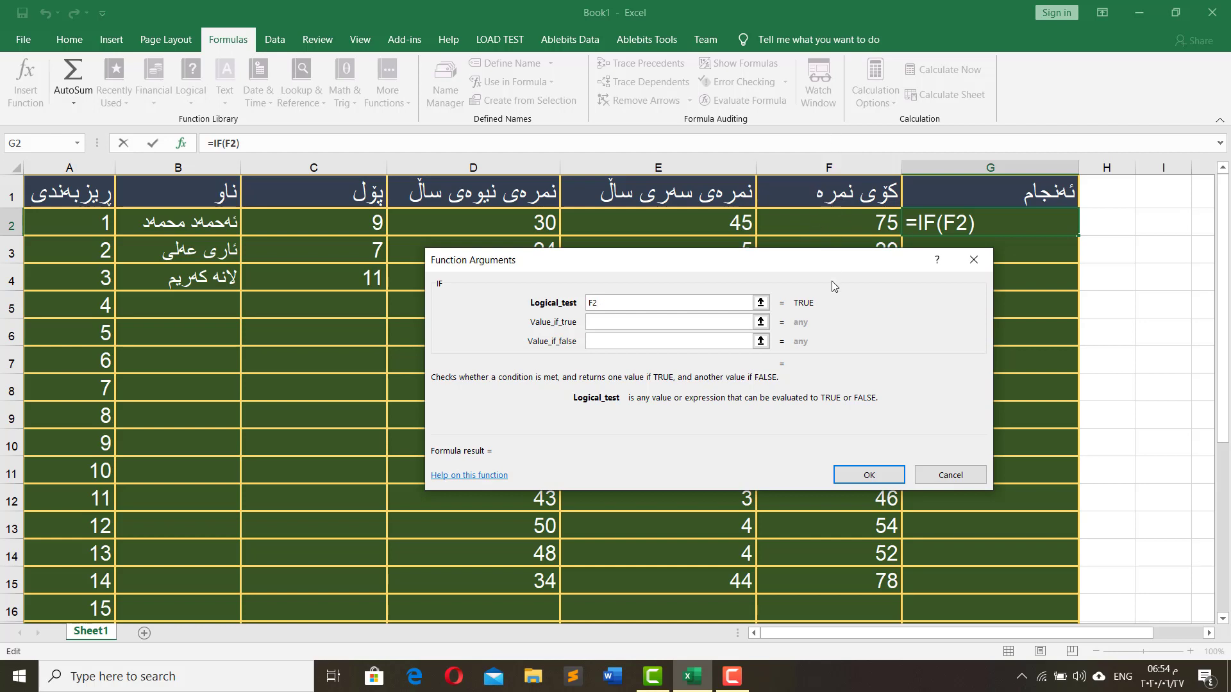
pyautogui.write('+')
pyautogui.click(832, 216)
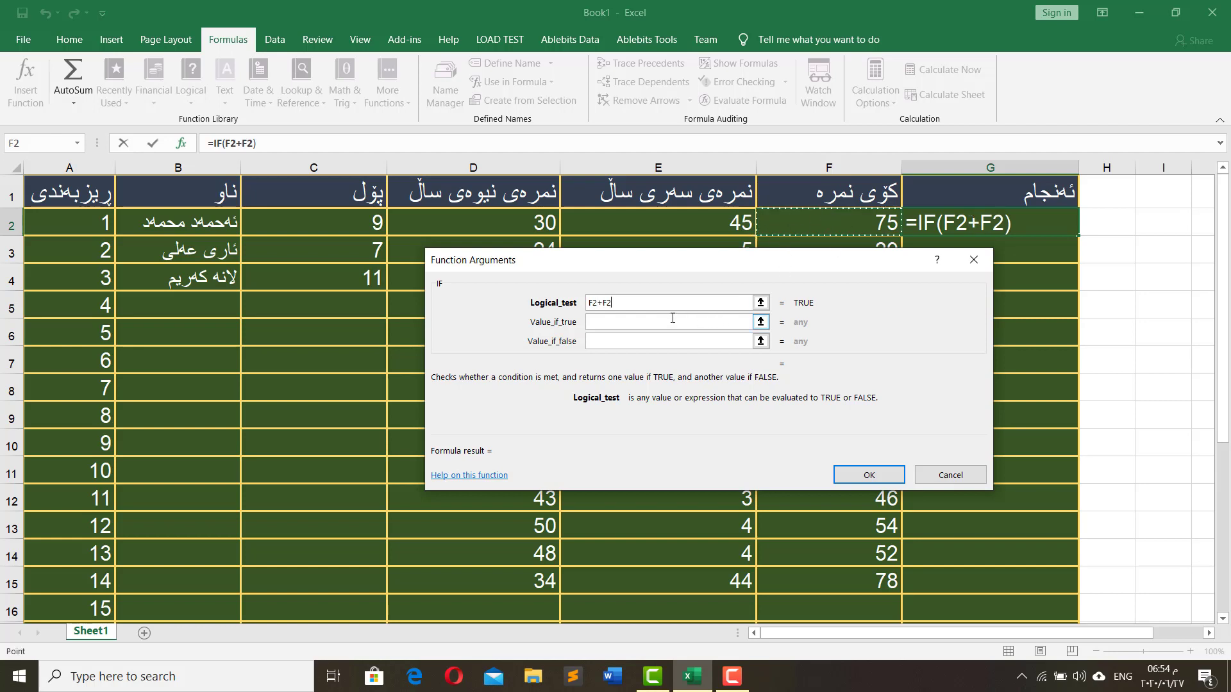
pyautogui.press('BackSpace')
pyautogui.press('BackSpace')
pyautogui.press('BackSpace')
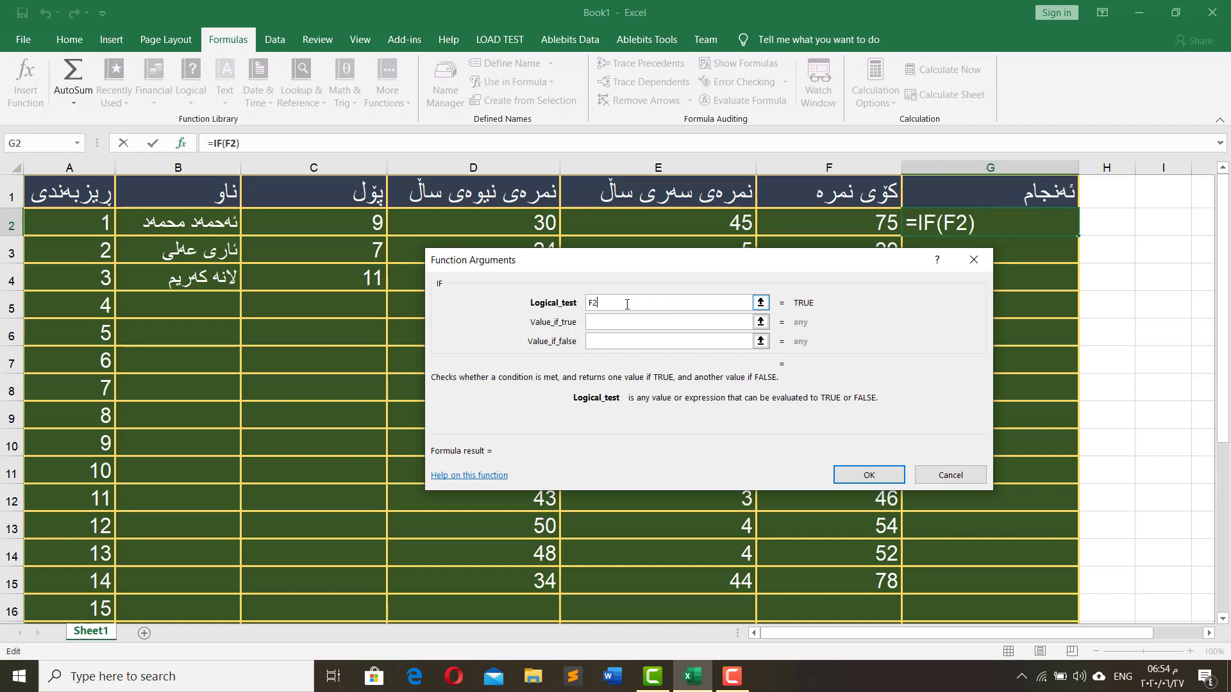
pyautogui.write('=>50')
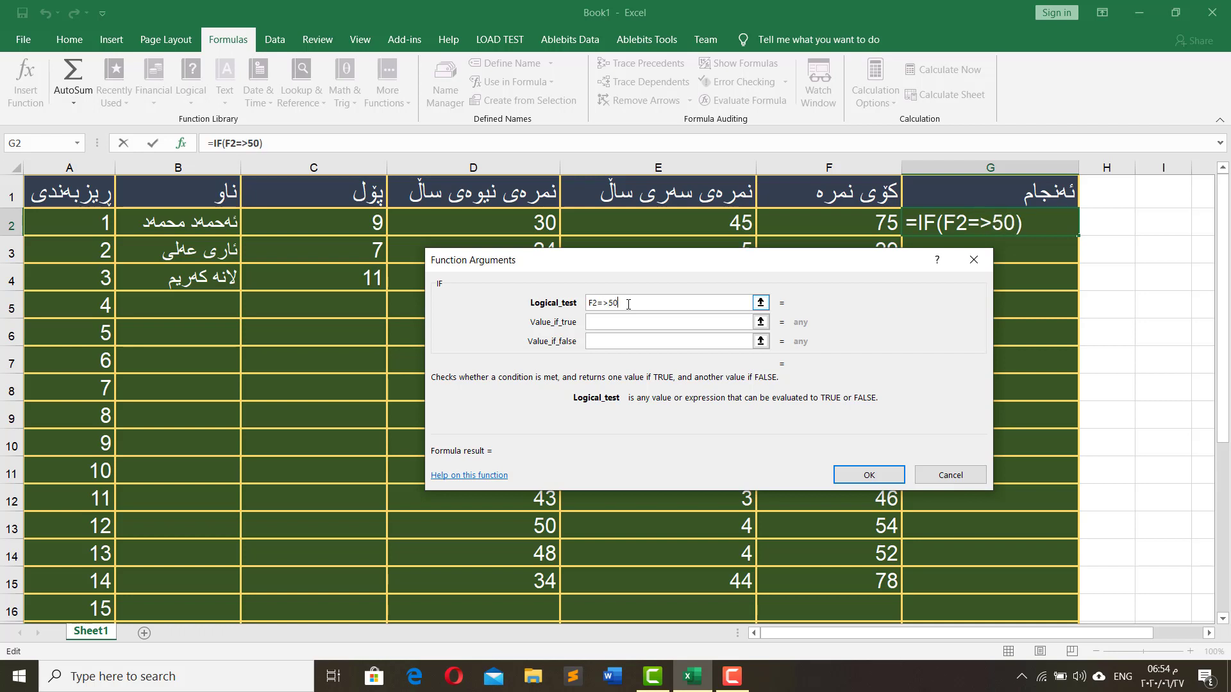
pyautogui.click(624, 322)
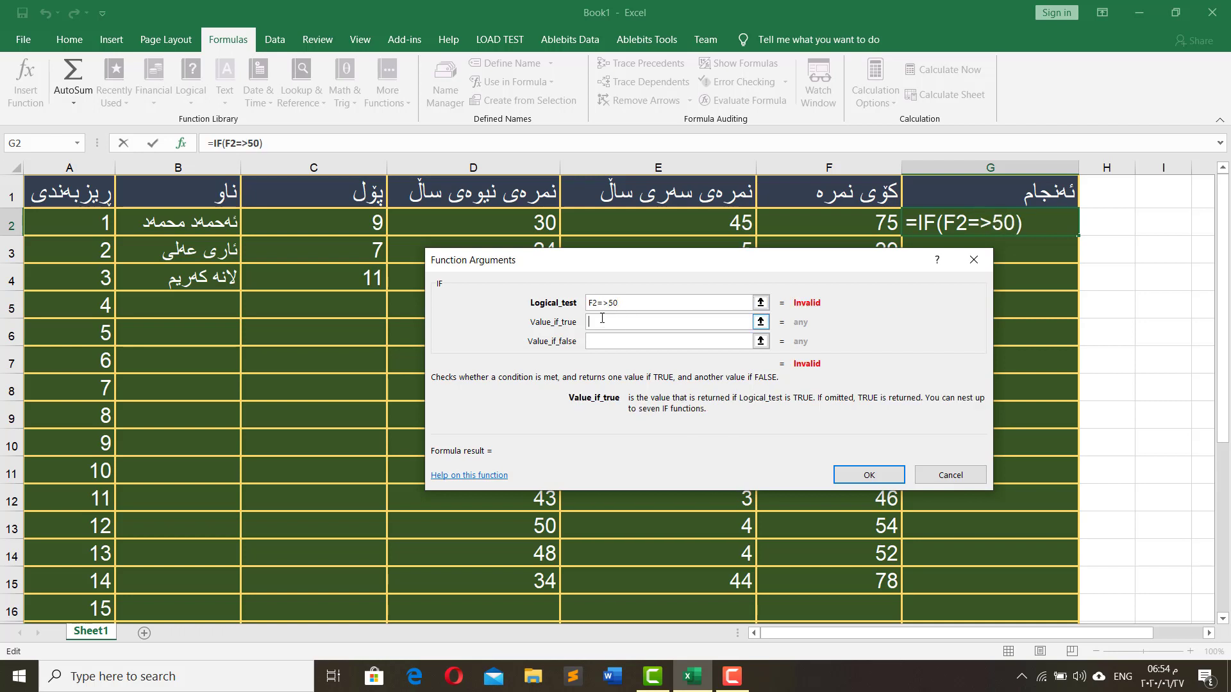
pyautogui.click(605, 302)
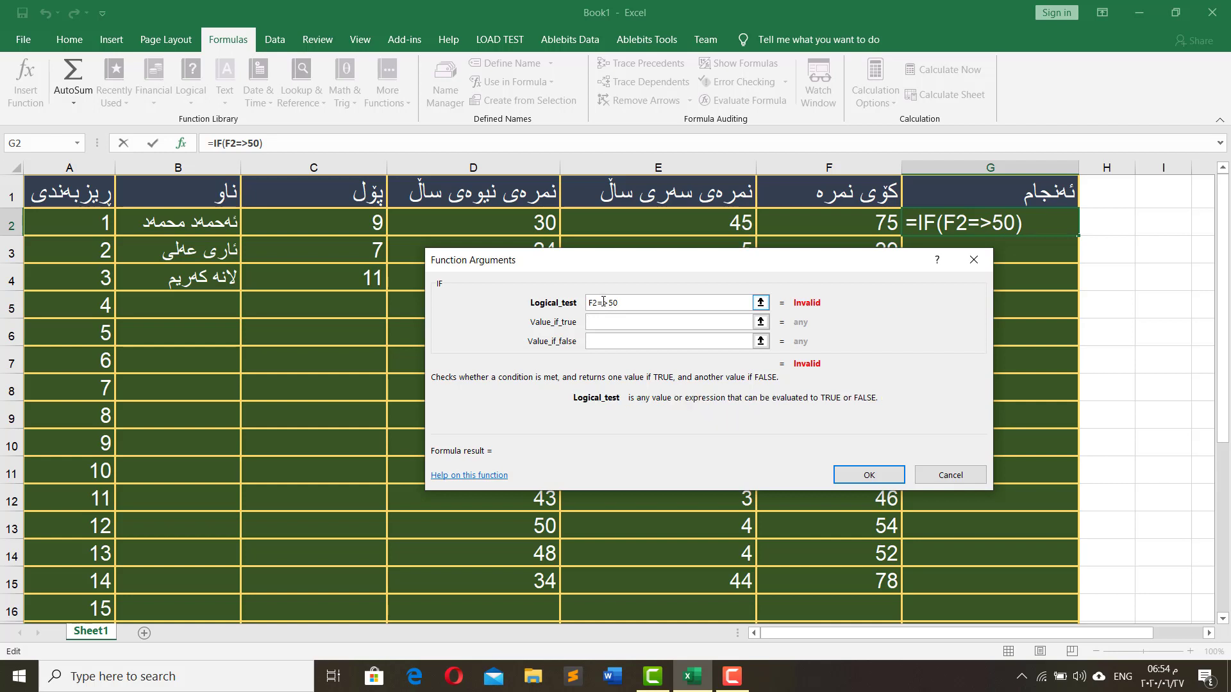
pyautogui.press('BackSpace')
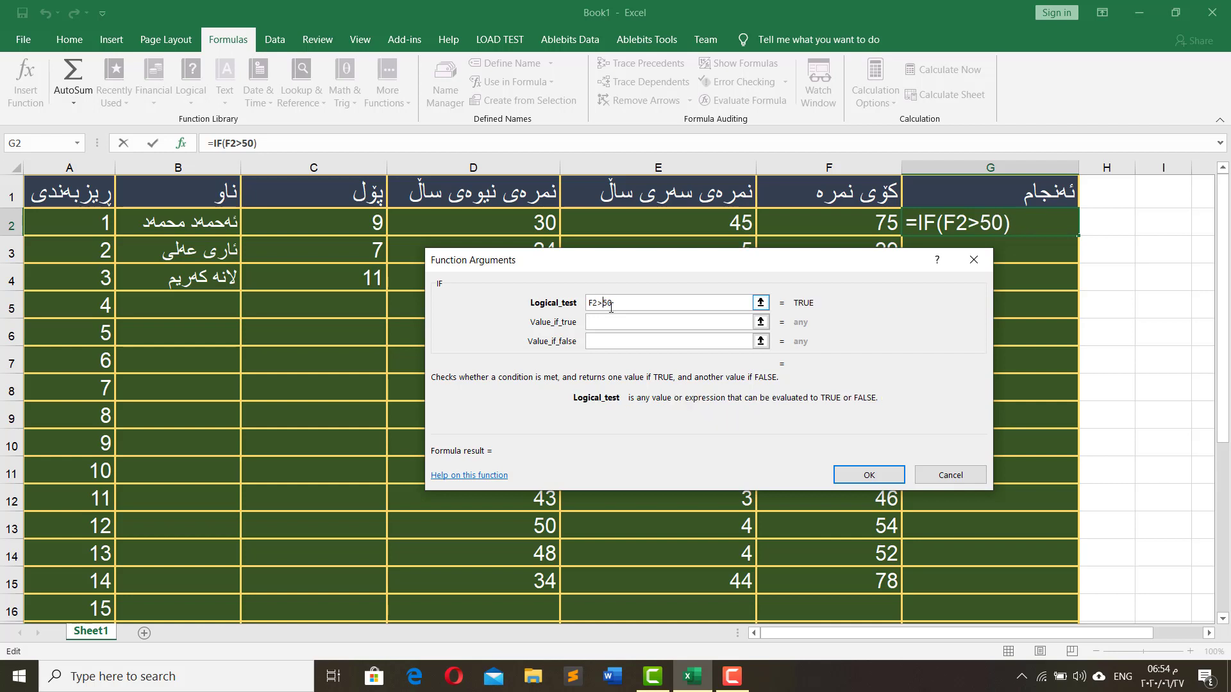
pyautogui.write('=')
pyautogui.press('Tab')
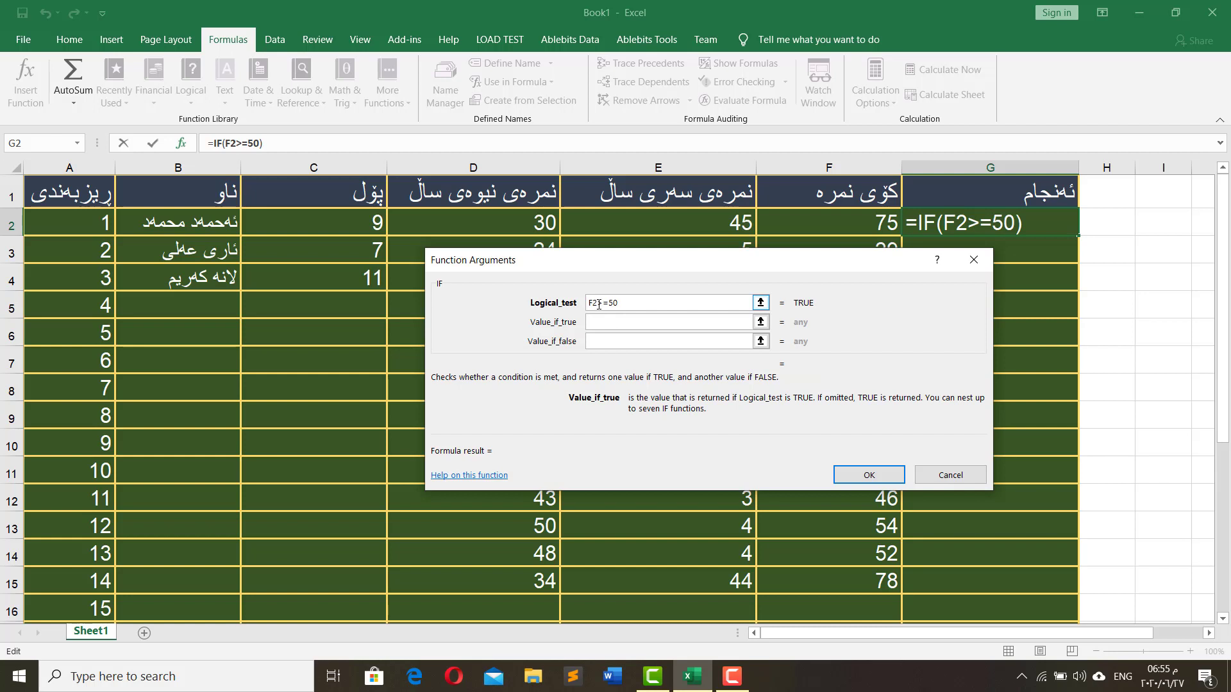
# Correct the test to F2>=50 and start typing the Kurdish pass word
pyautogui.click(599, 304)
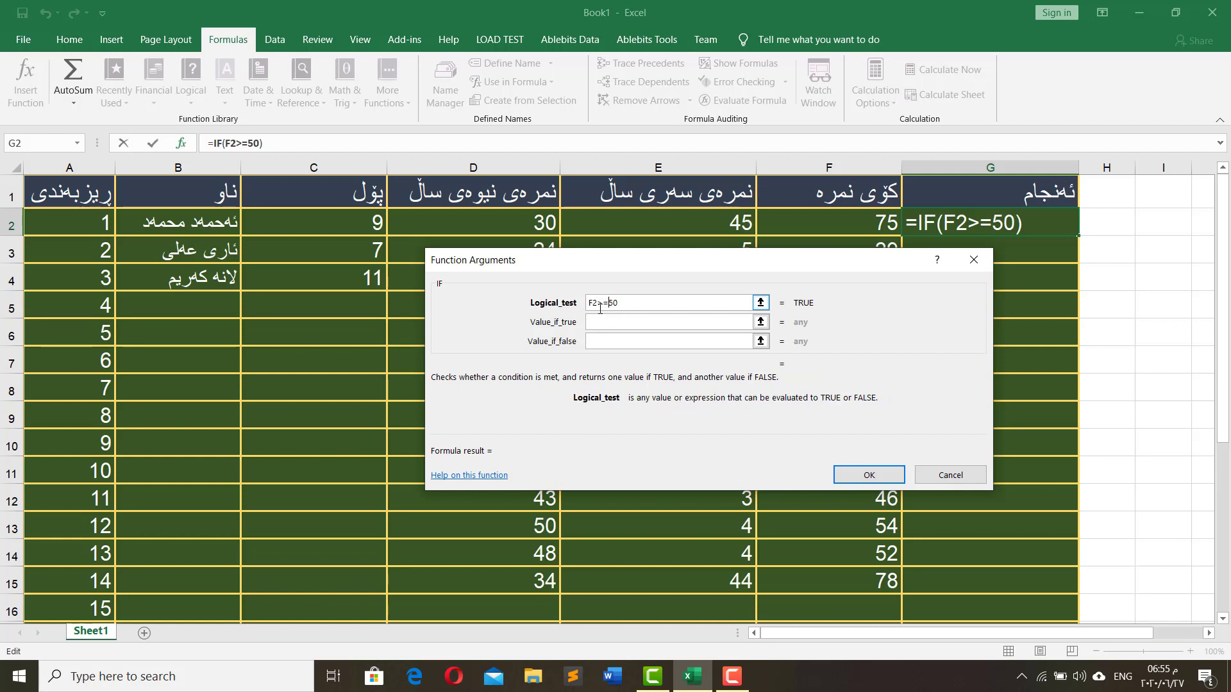
pyautogui.click(634, 321)
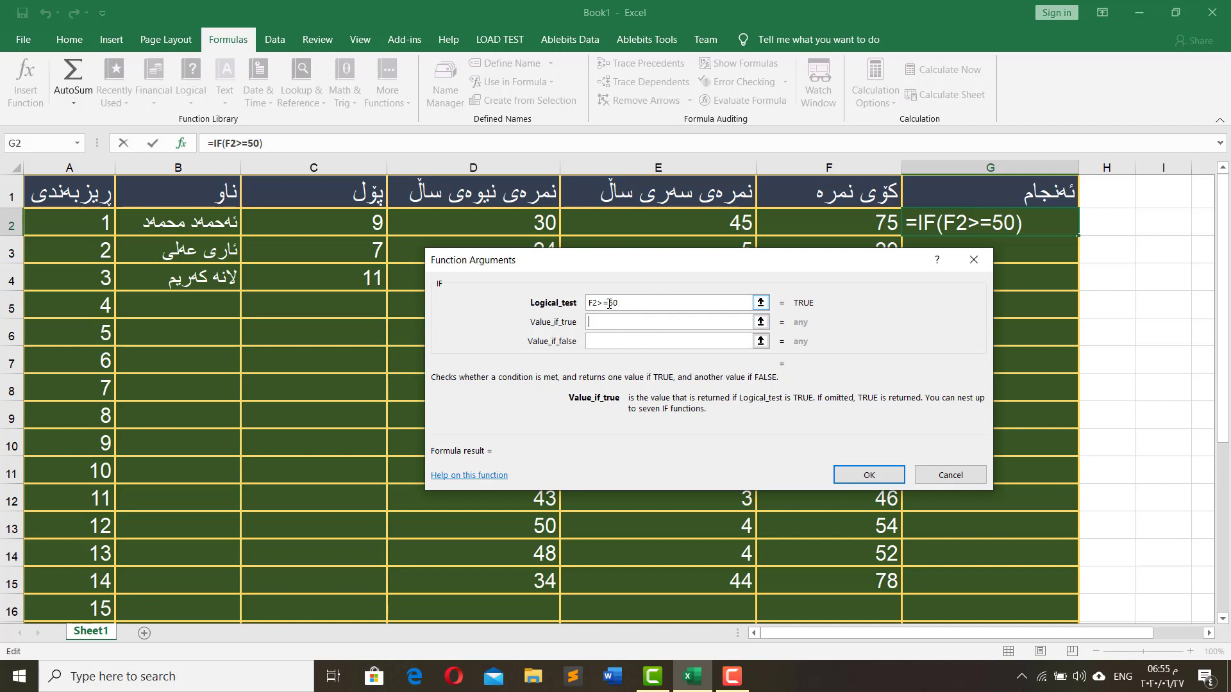
pyautogui.click(610, 304)
pyautogui.press('BackSpace')
pyautogui.press('BackSpace')
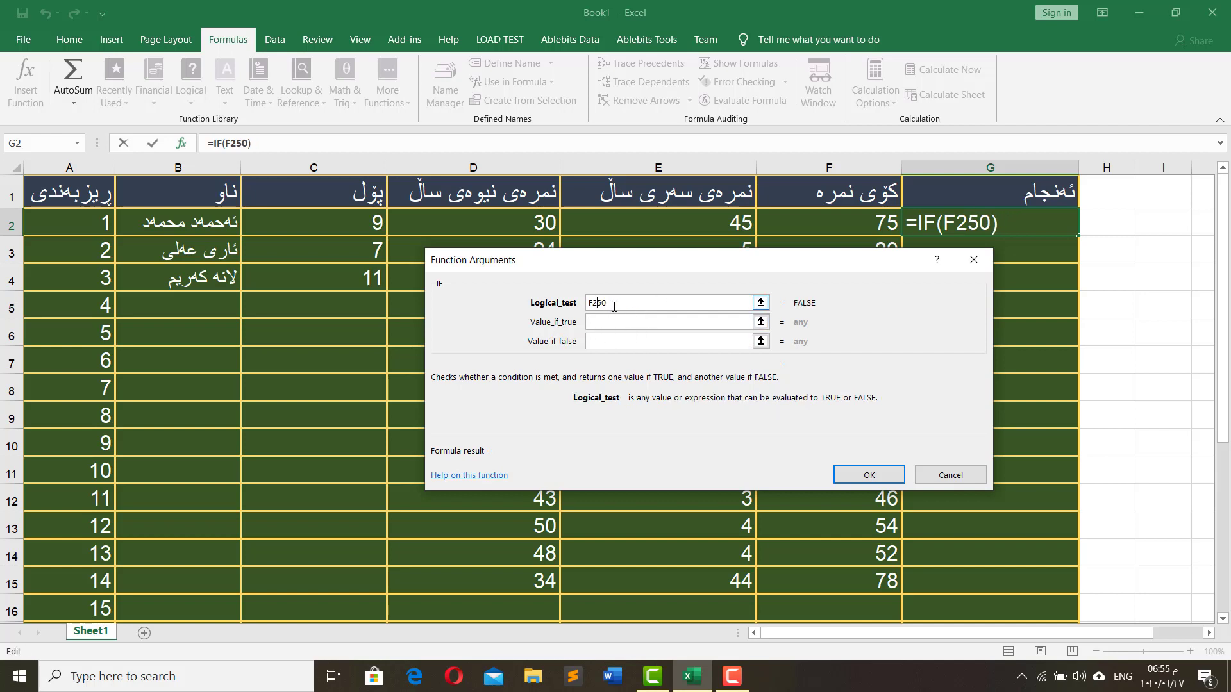
pyautogui.write('=>')
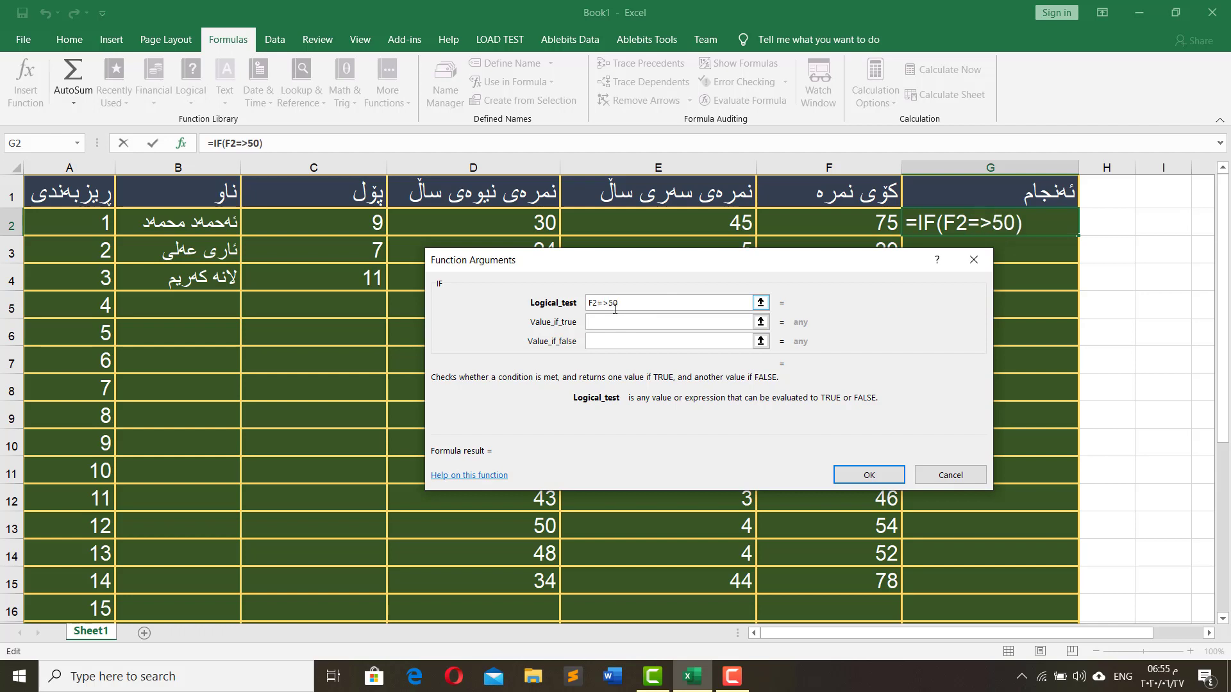
pyautogui.click(617, 322)
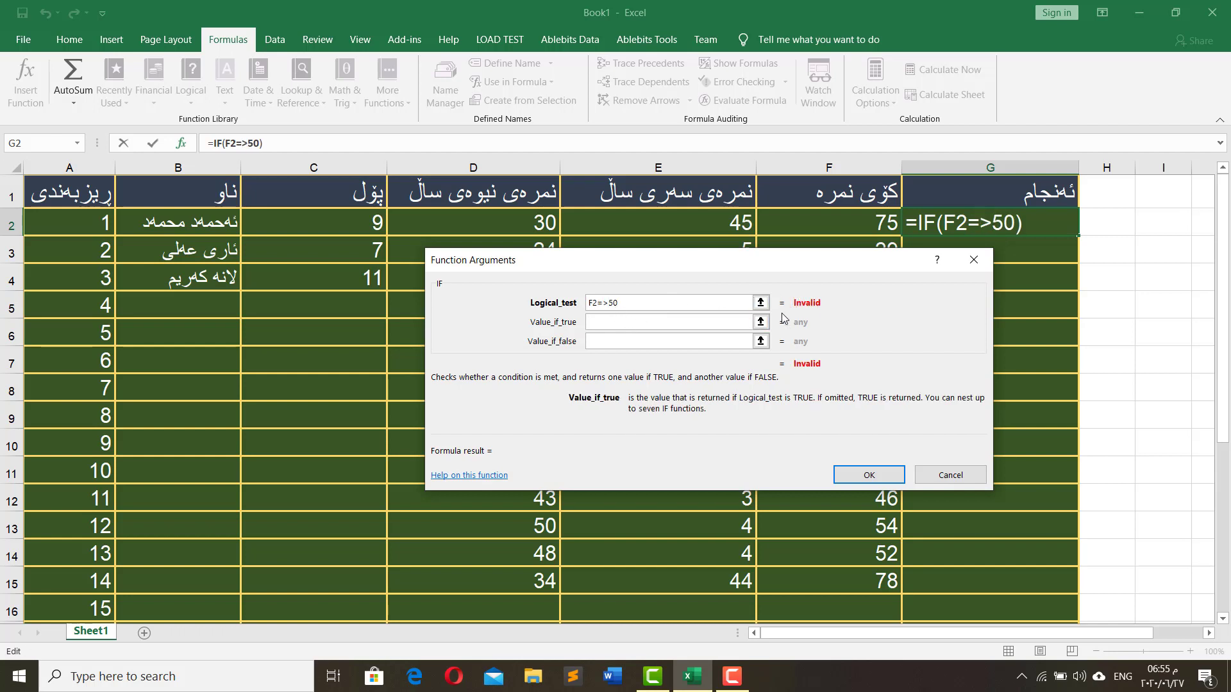
pyautogui.click(610, 304)
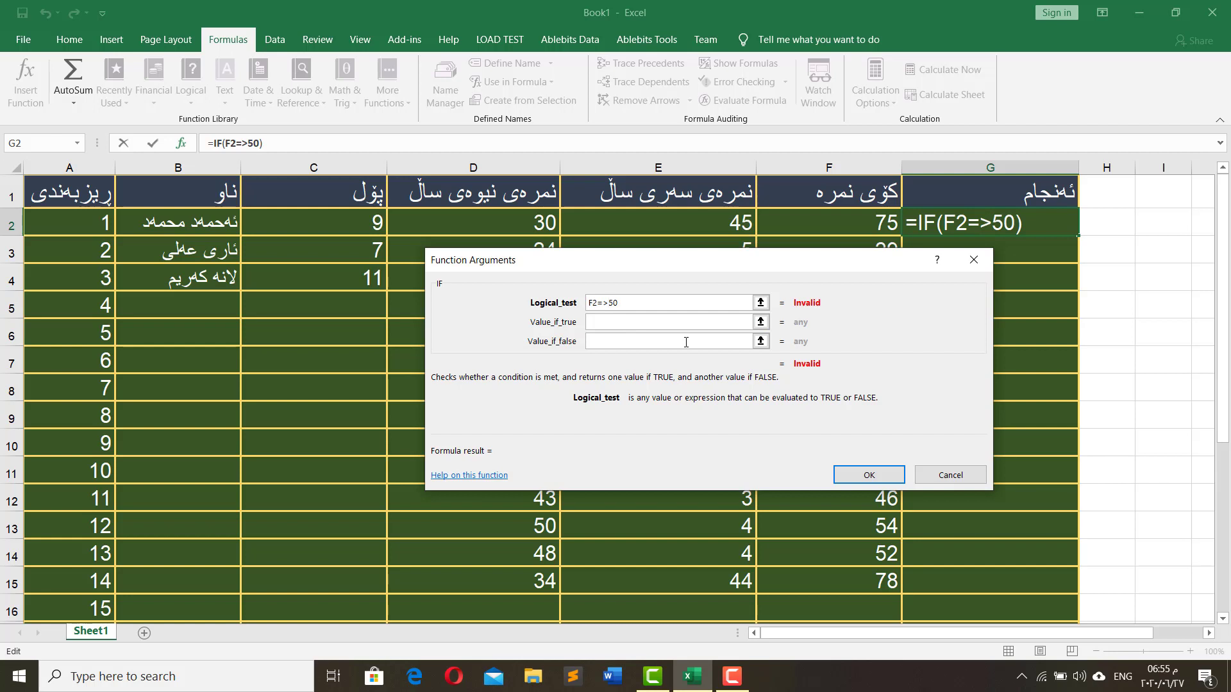
pyautogui.press('BackSpace')
pyautogui.press('BackSpace')
pyautogui.write('>=')
pyautogui.click(691, 318)
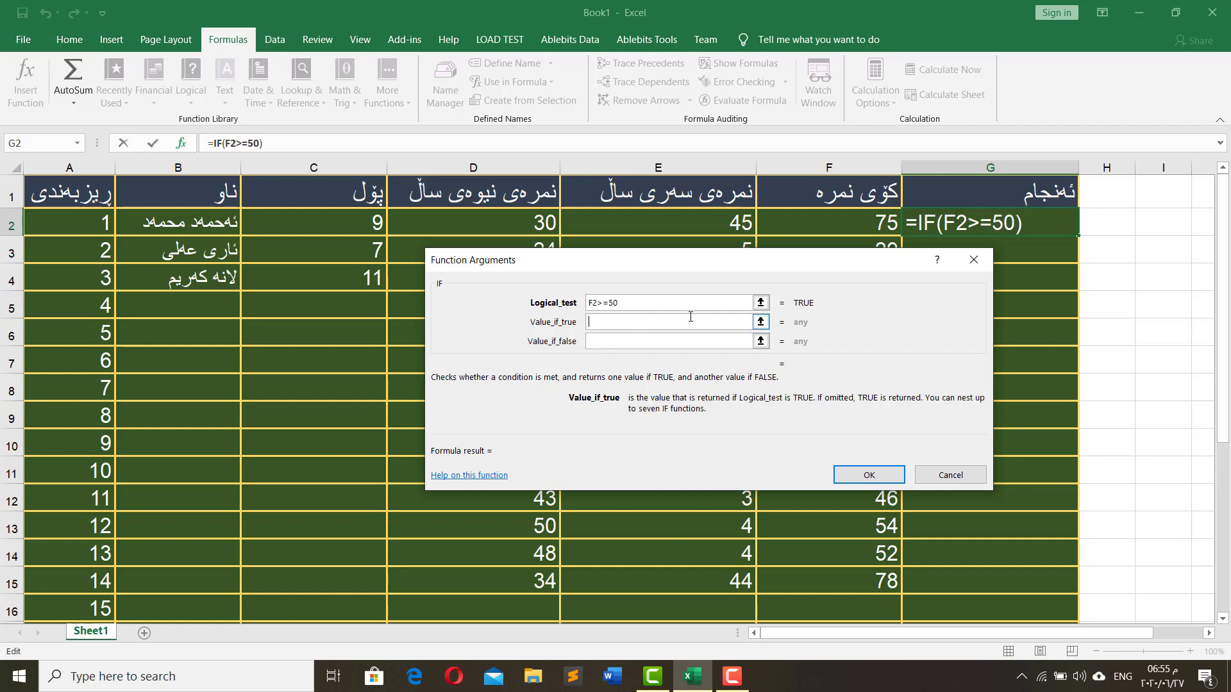
pyautogui.hotkey('alt', 'shift')
pyautogui.write('دره')
pyautogui.press('BackSpace')
# Finish the quoted pass label دەرچووە as the value if true
pyautogui.write('چووە')
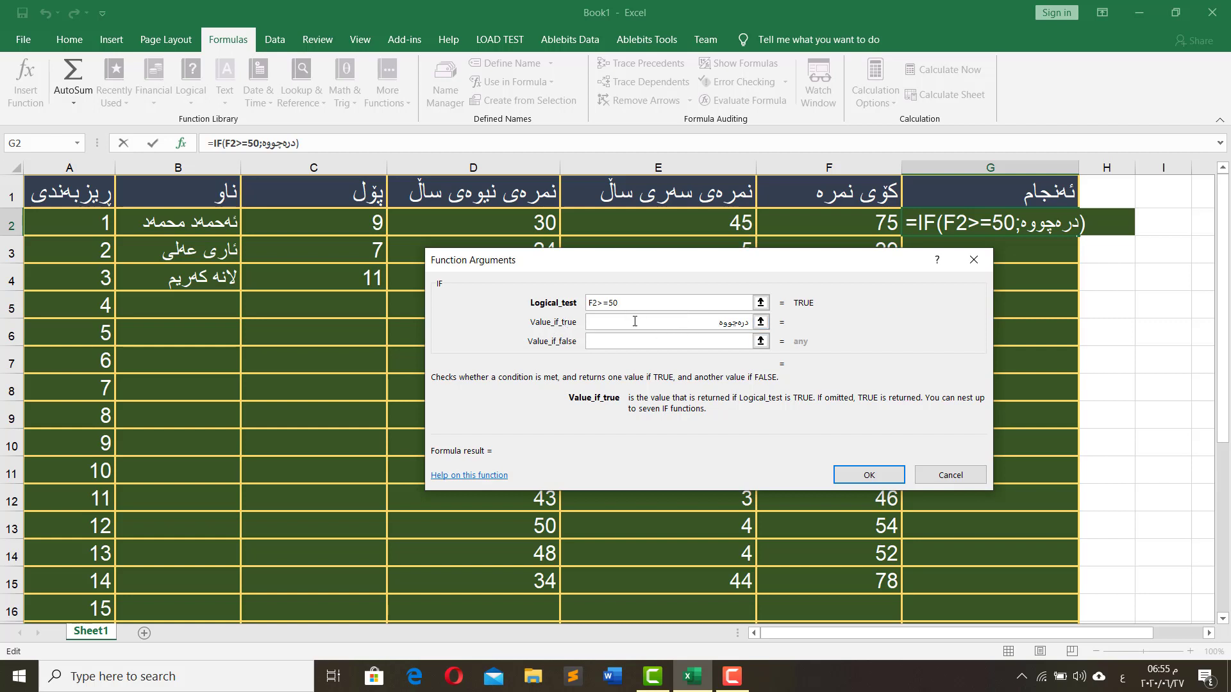
pyautogui.hotkey('ctrl', 'a')
pyautogui.write('"')
pyautogui.click(637, 302)
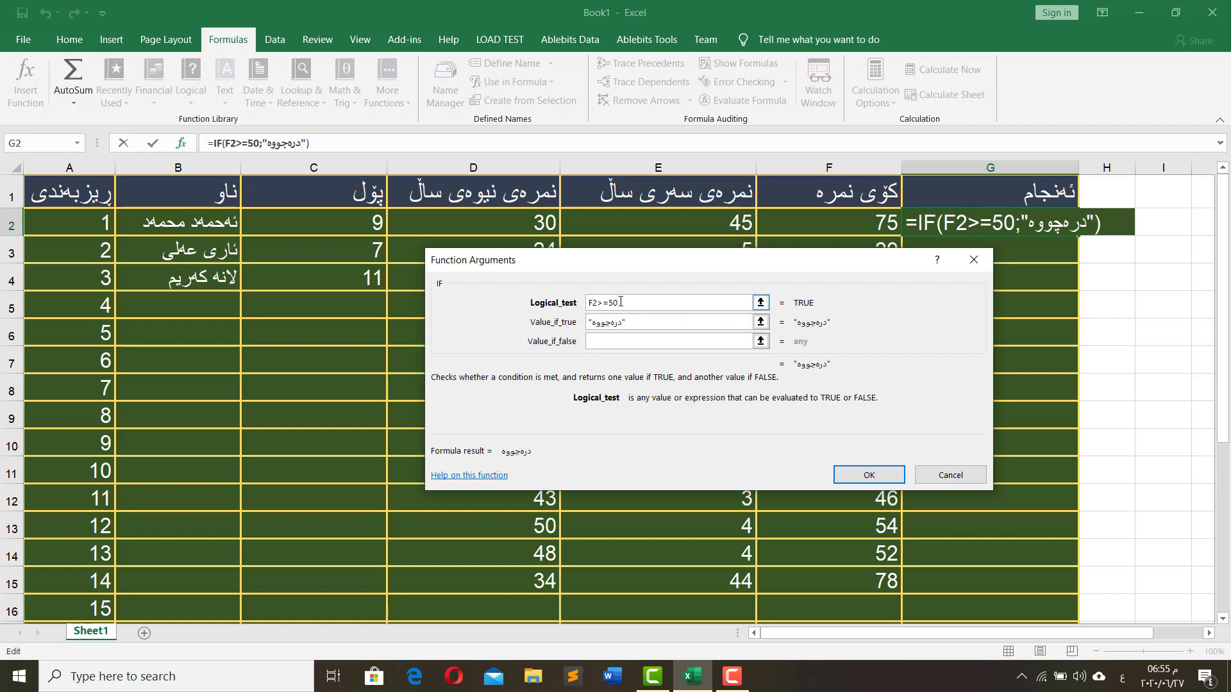
pyautogui.click(616, 320)
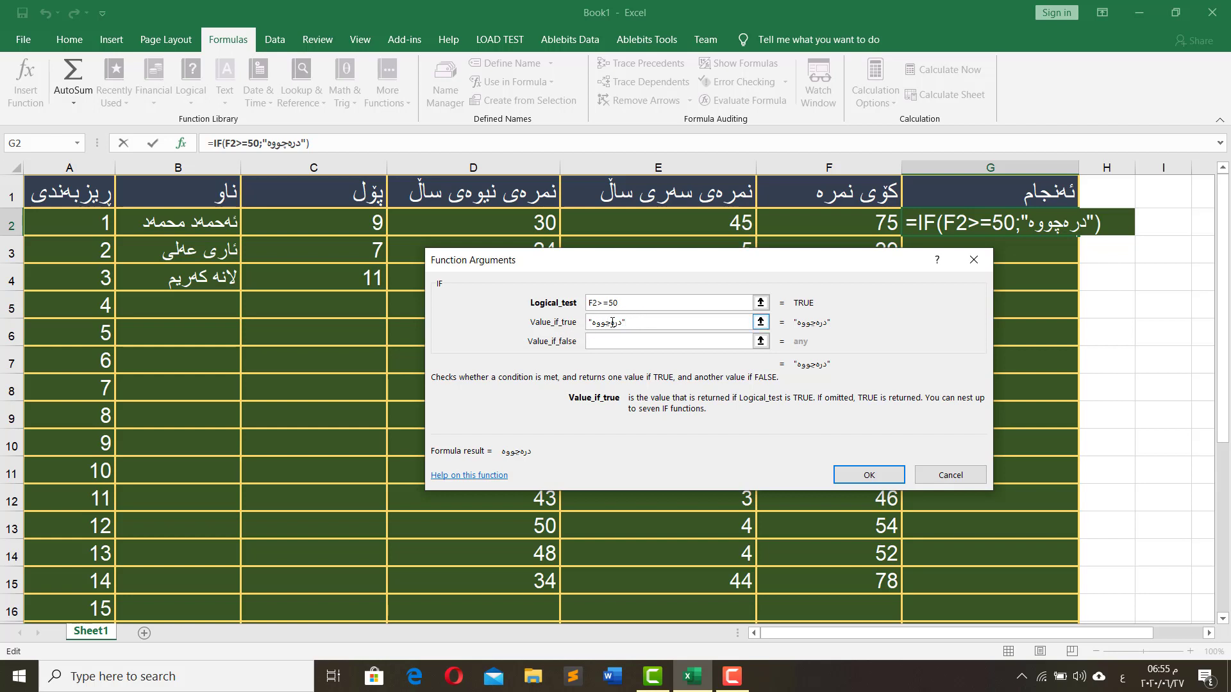
pyautogui.click(634, 301)
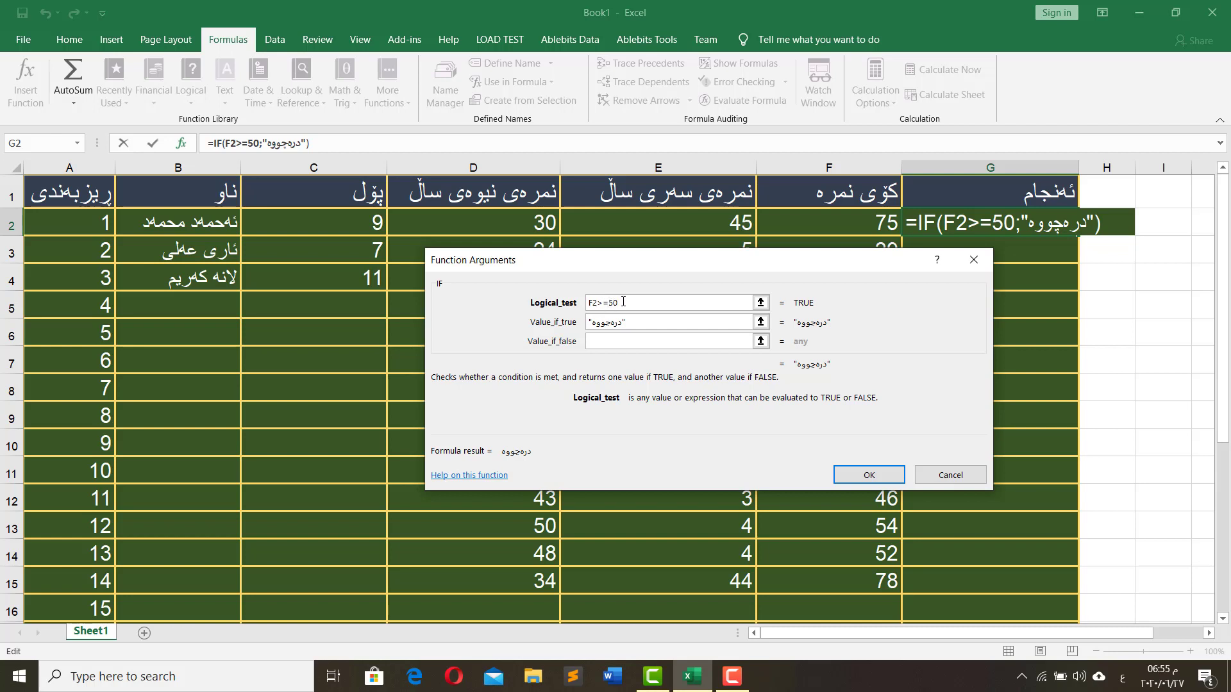
pyautogui.click(652, 322)
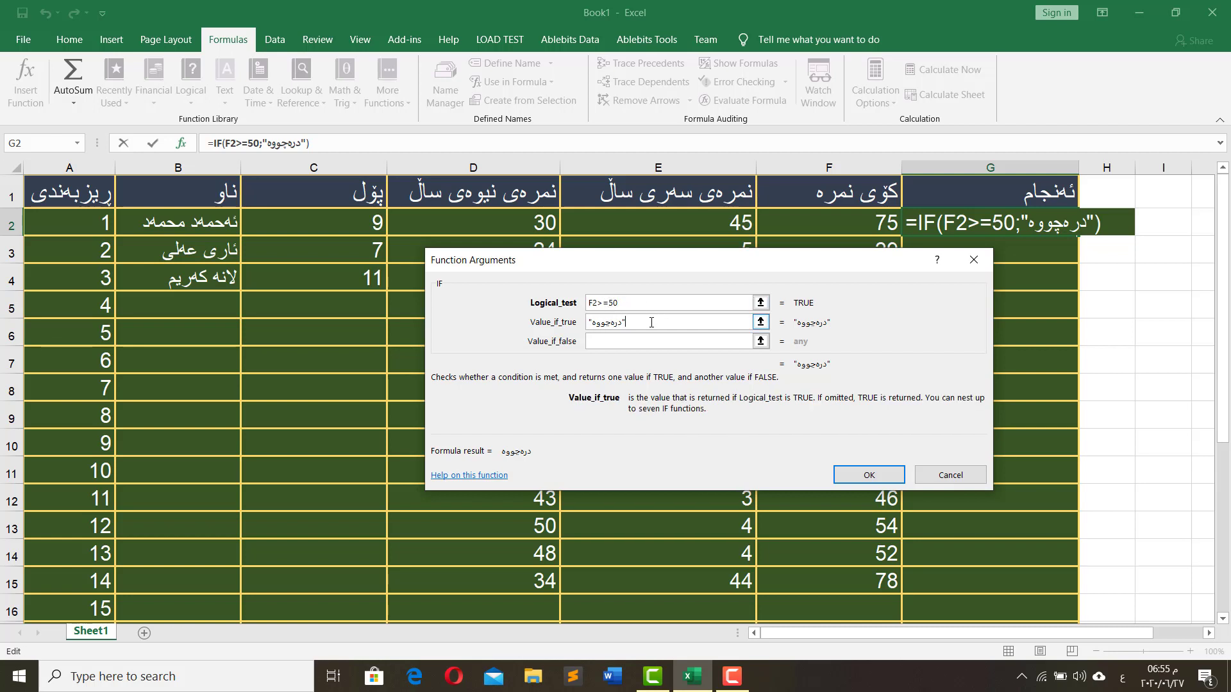
# Enter کەوتوو as the value if false and confirm the IF formula
pyautogui.click(610, 341)
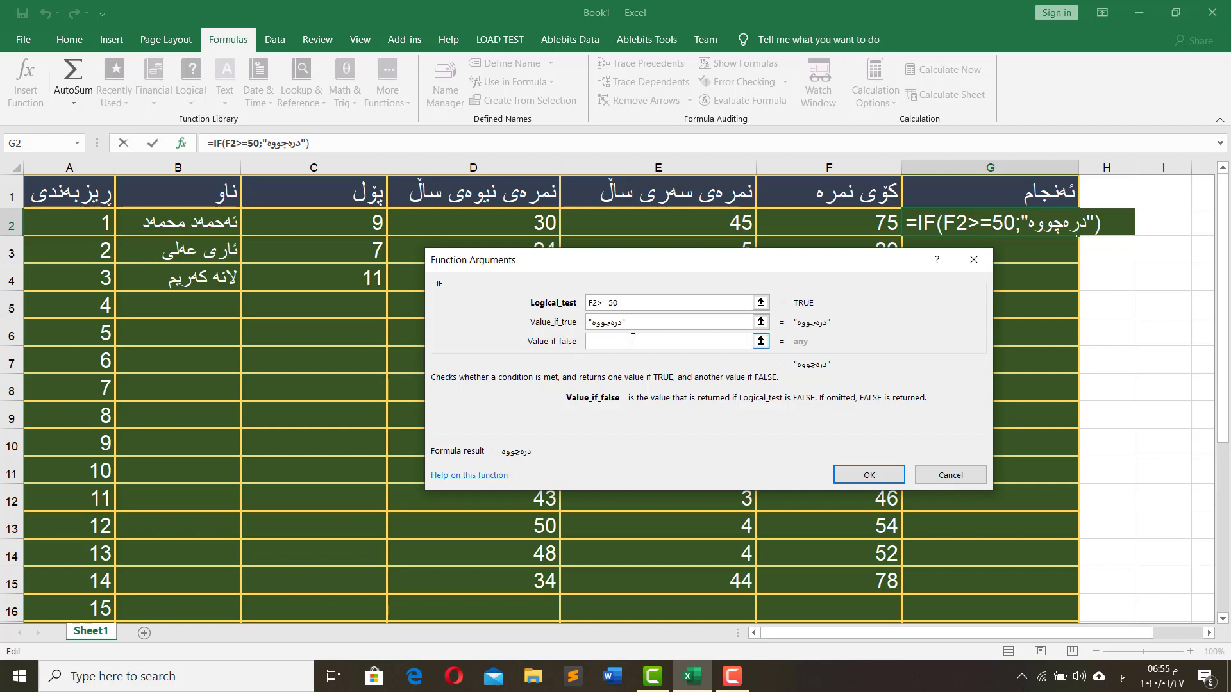
pyautogui.write('که')
pyautogui.write('وتوو')
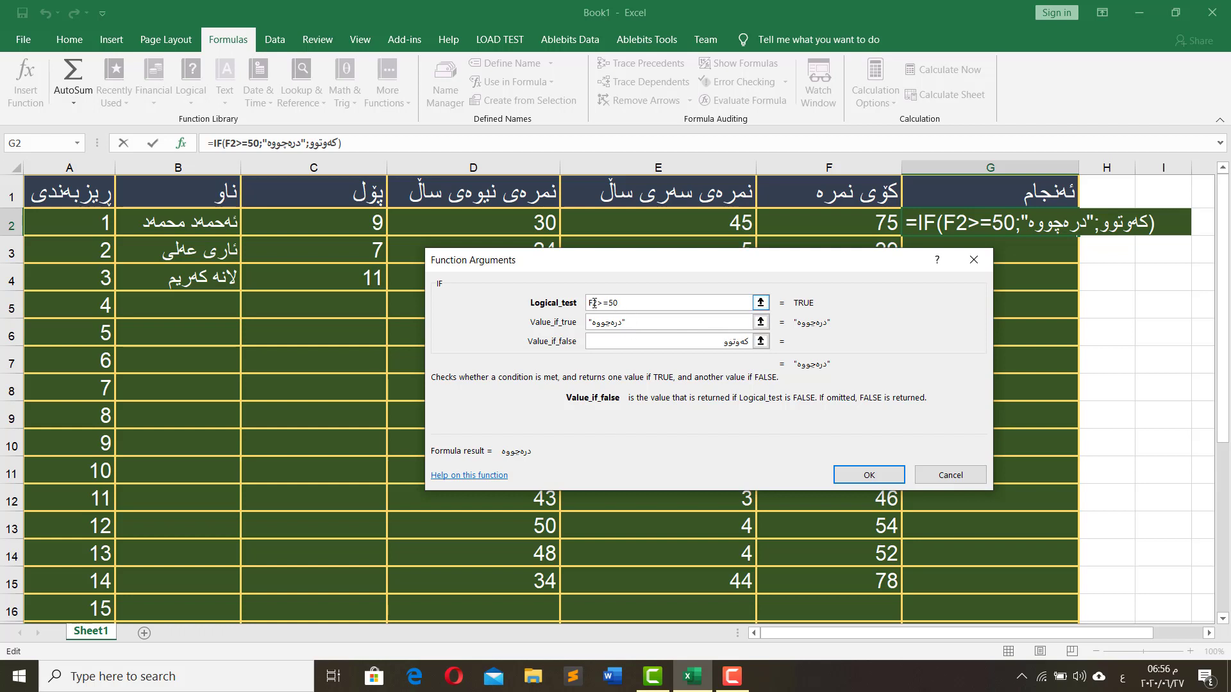
pyautogui.moveTo(606, 302); pyautogui.dragTo(611, 306)
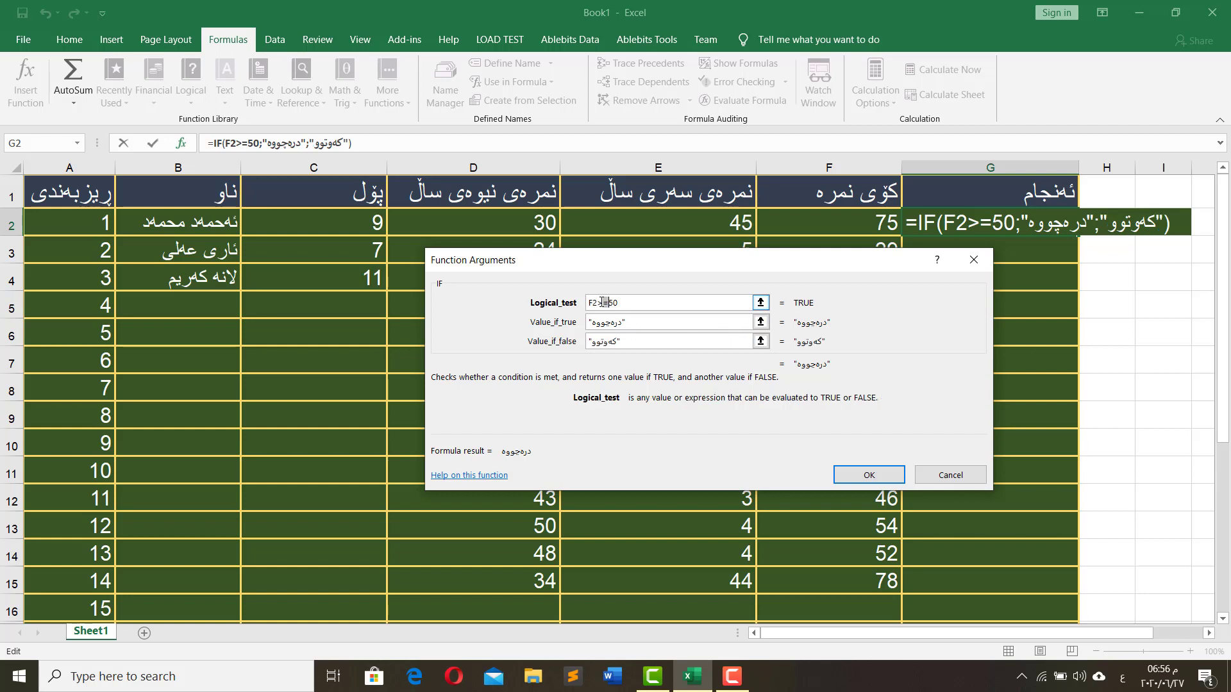
pyautogui.click(866, 468)
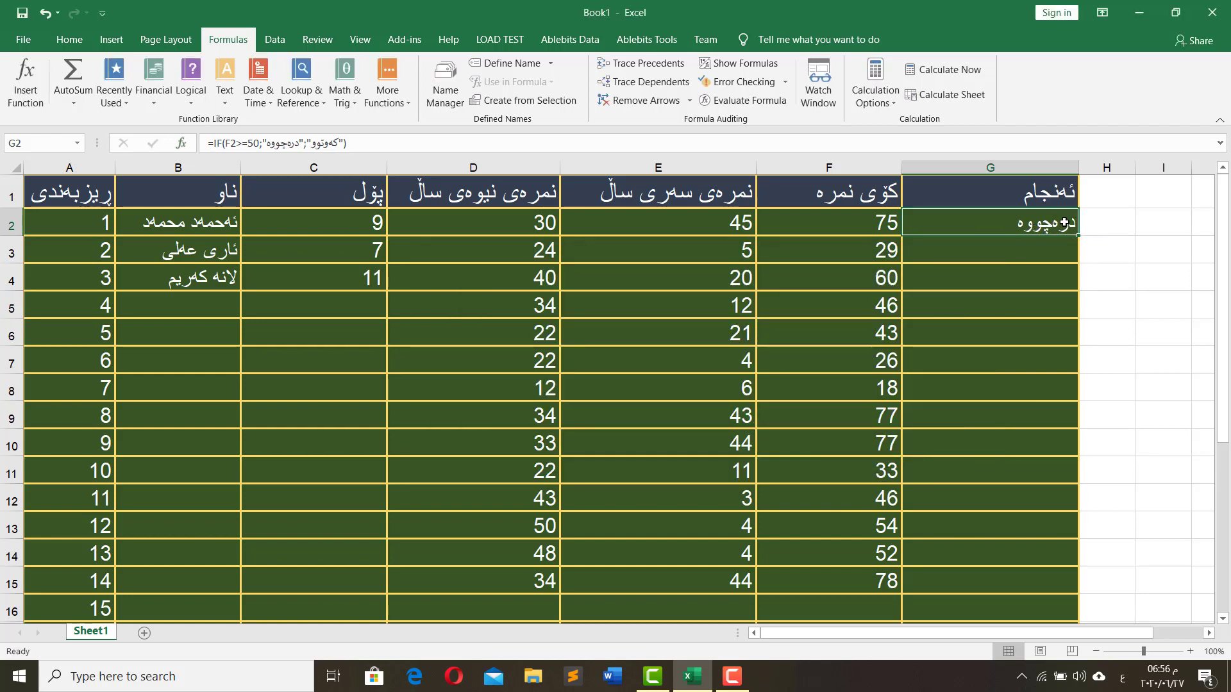
# Reopen G2's IF arguments and fix the spelling of the pass word
pyautogui.rightClick(1037, 224)
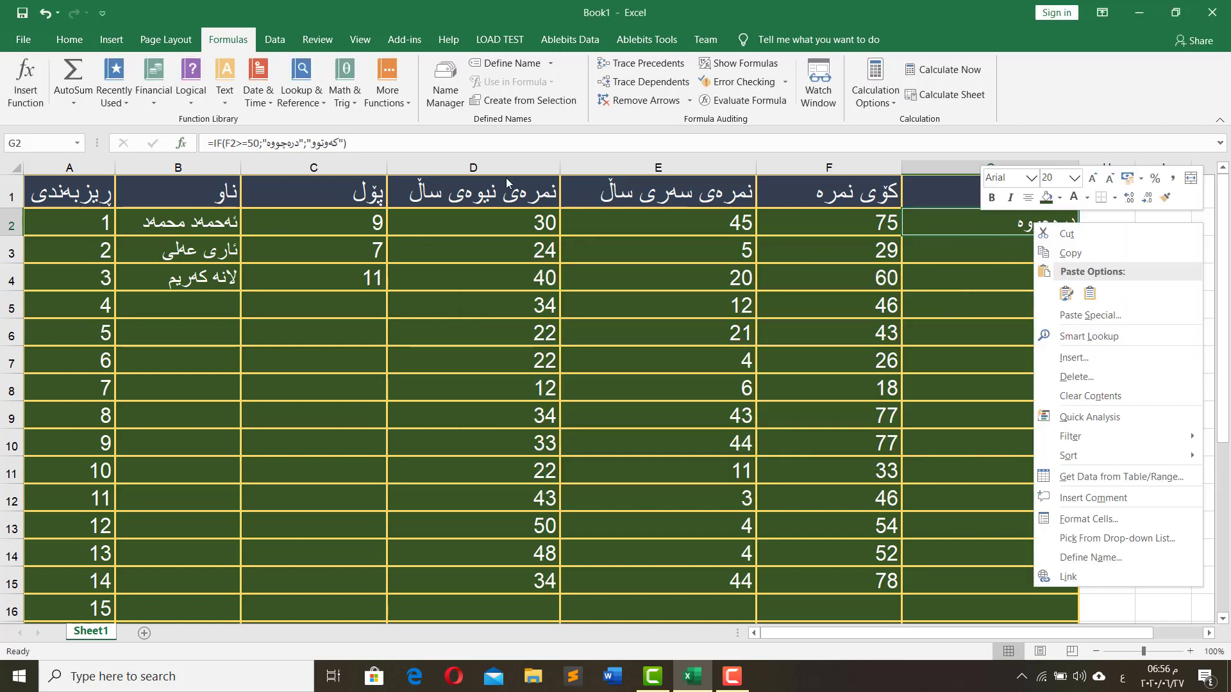
pyautogui.click(26, 82)
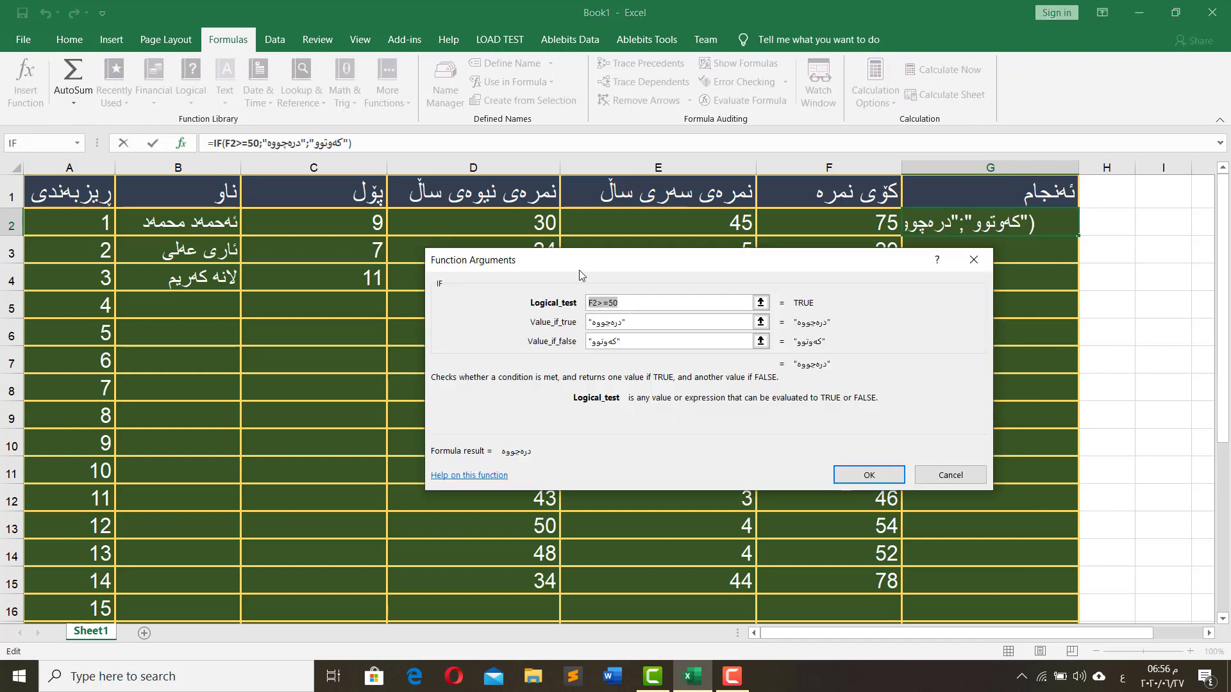
pyautogui.click(611, 324)
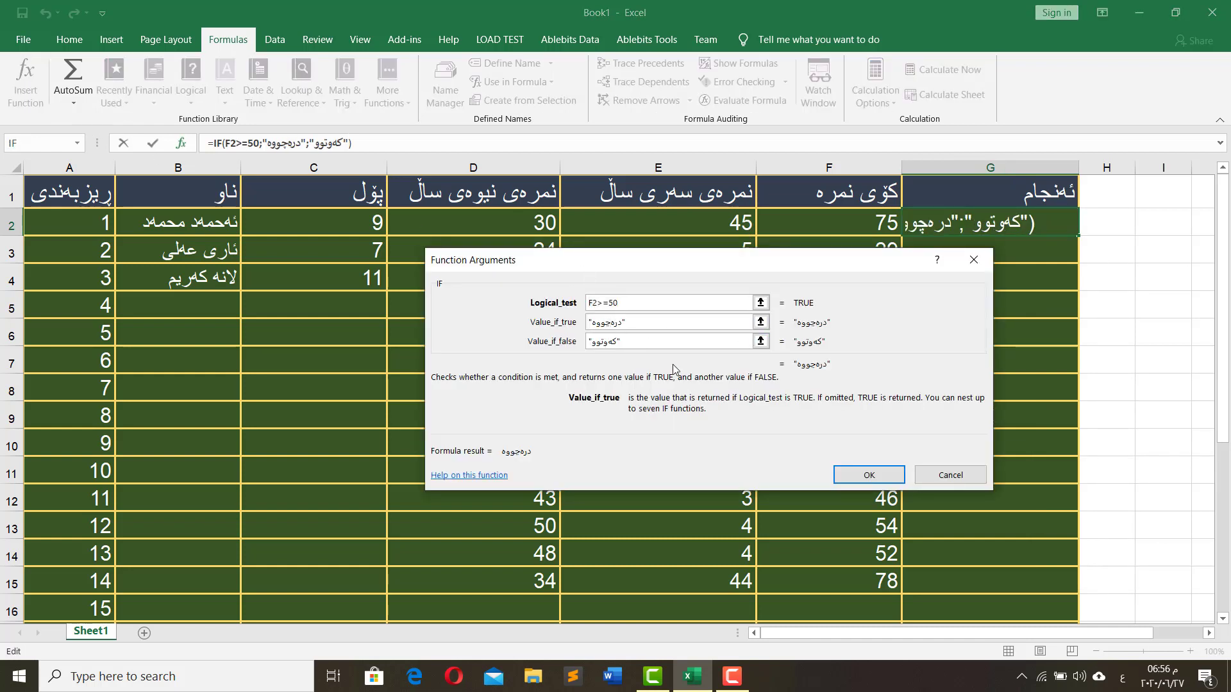
pyautogui.press('BackSpace')
pyautogui.press('BackSpace')
pyautogui.write('ەر')
# Retype the fail word as کەوتووە and apply the corrected formula
pyautogui.click(592, 342)
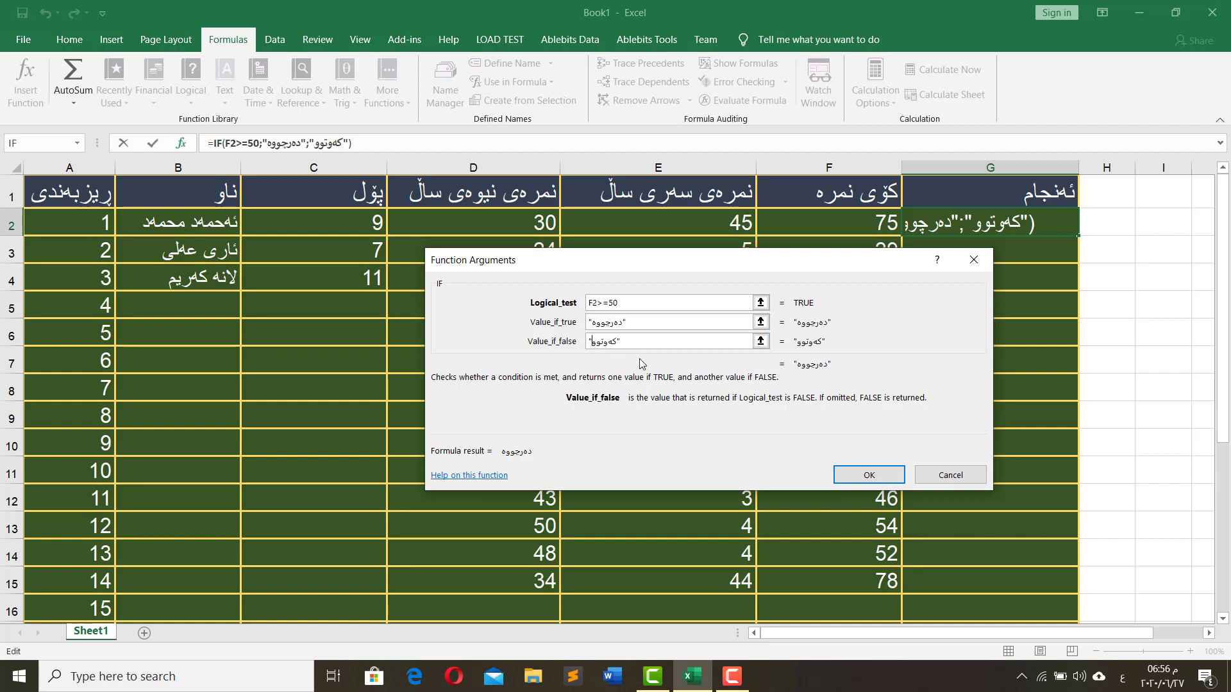
pyautogui.write('ە')
pyautogui.press('BackSpace')
pyautogui.write('ە')
pyautogui.press('BackSpace')
pyautogui.moveTo(601, 343); pyautogui.dragTo(617, 342)
pyautogui.doubleClick(617, 342)
pyautogui.write('کەوت')
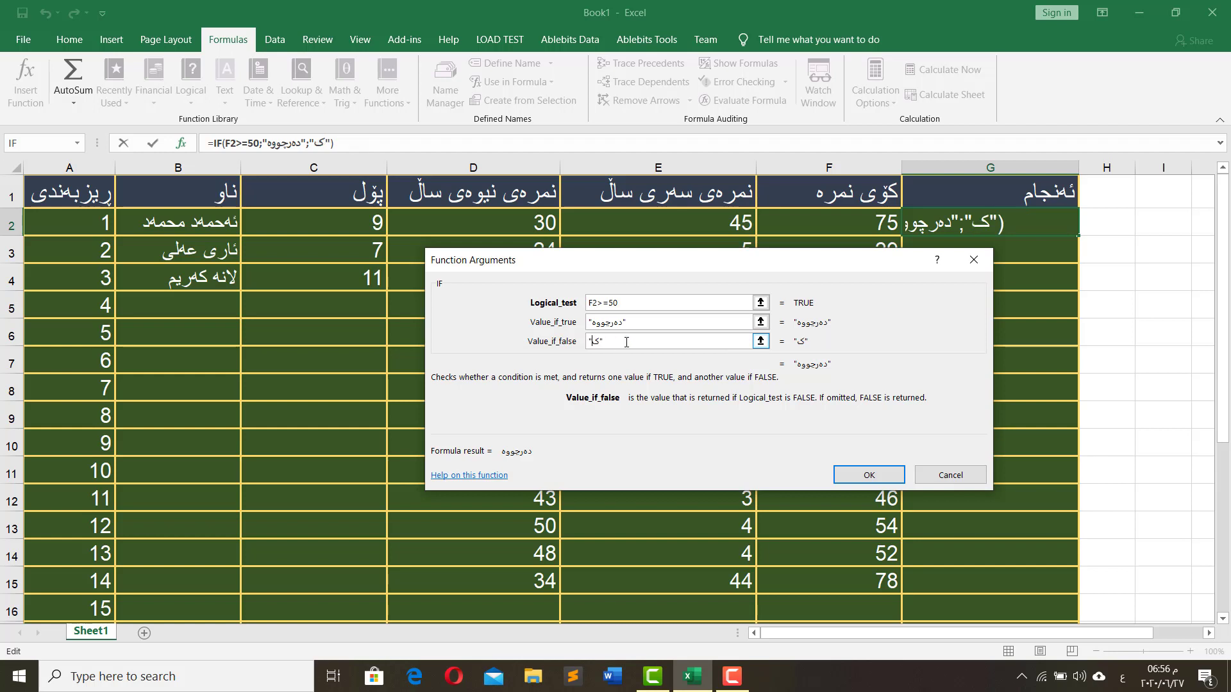
pyautogui.write('ووە')
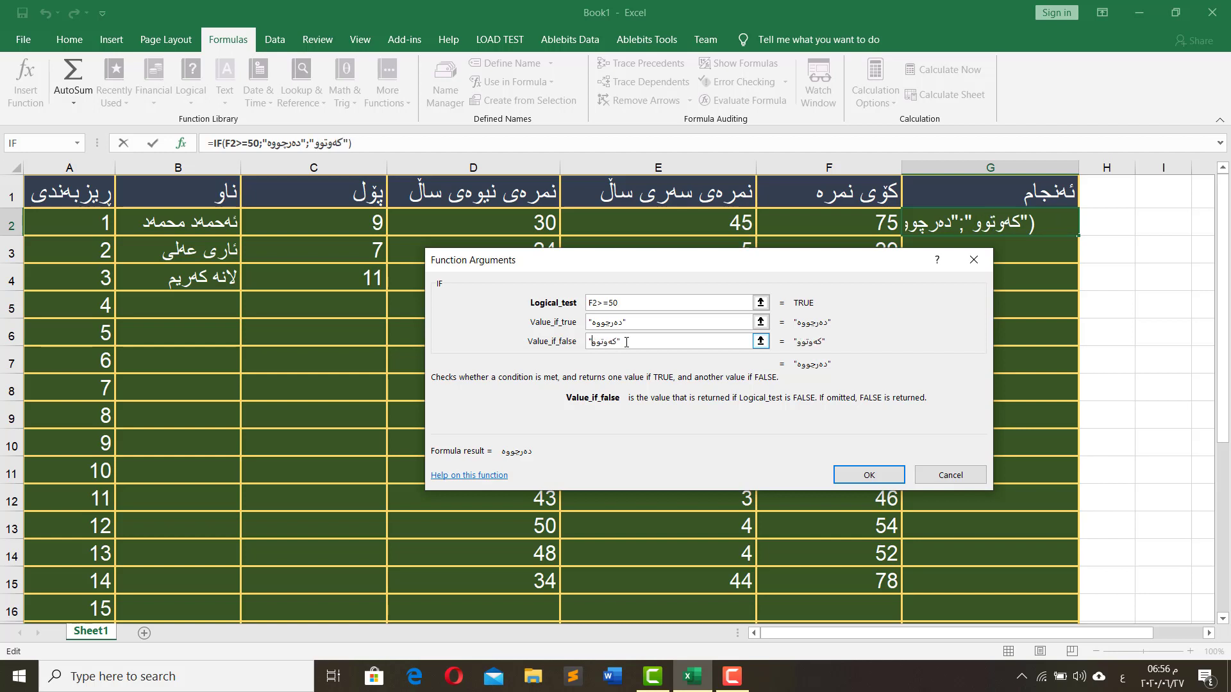
pyautogui.click(842, 473)
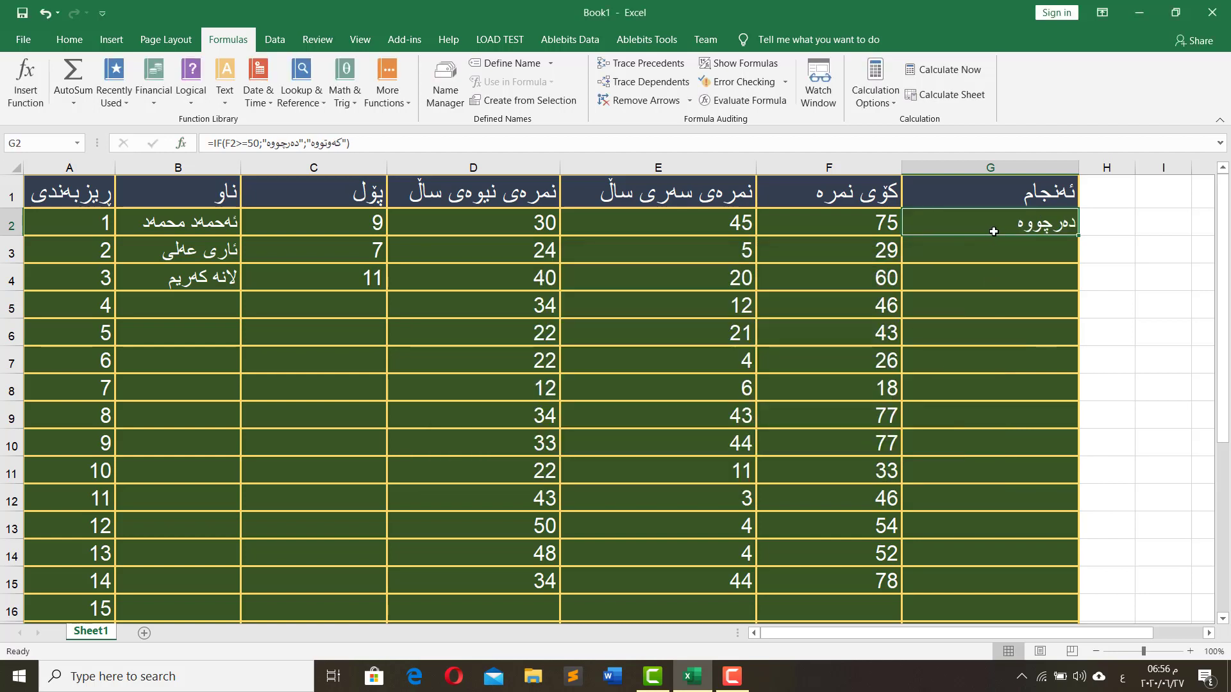
# Fill G2's IF formula down to G15, labelling each total دەرچووە or کەوتووە
pyautogui.click(853, 225)
pyautogui.click(984, 227)
pyautogui.moveTo(1078, 237); pyautogui.dragTo(1079, 289)
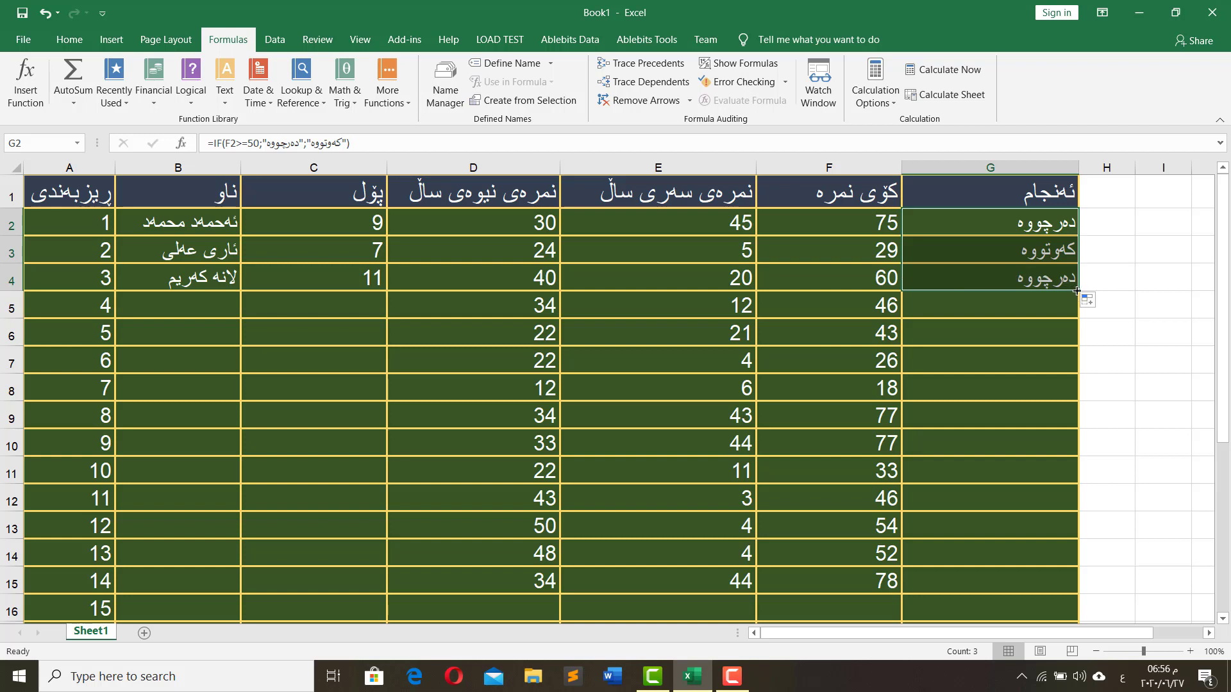
pyautogui.moveTo(1078, 290); pyautogui.dragTo(1076, 339)
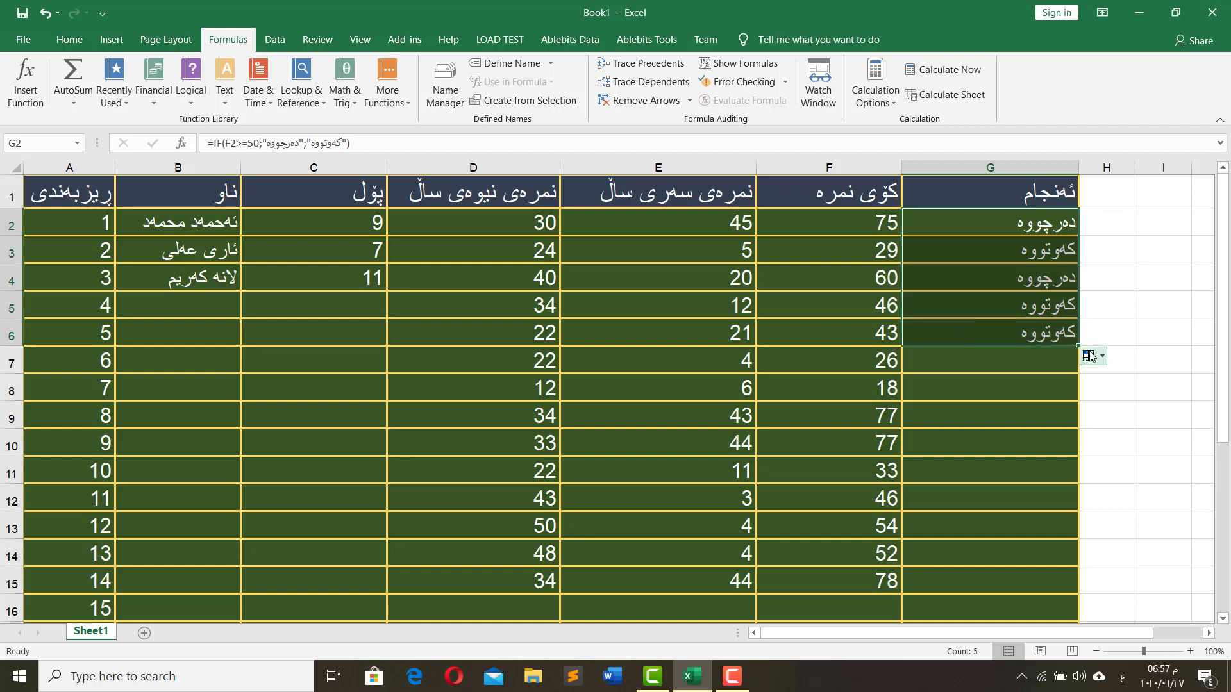
pyautogui.moveTo(1078, 345); pyautogui.dragTo(1077, 593)
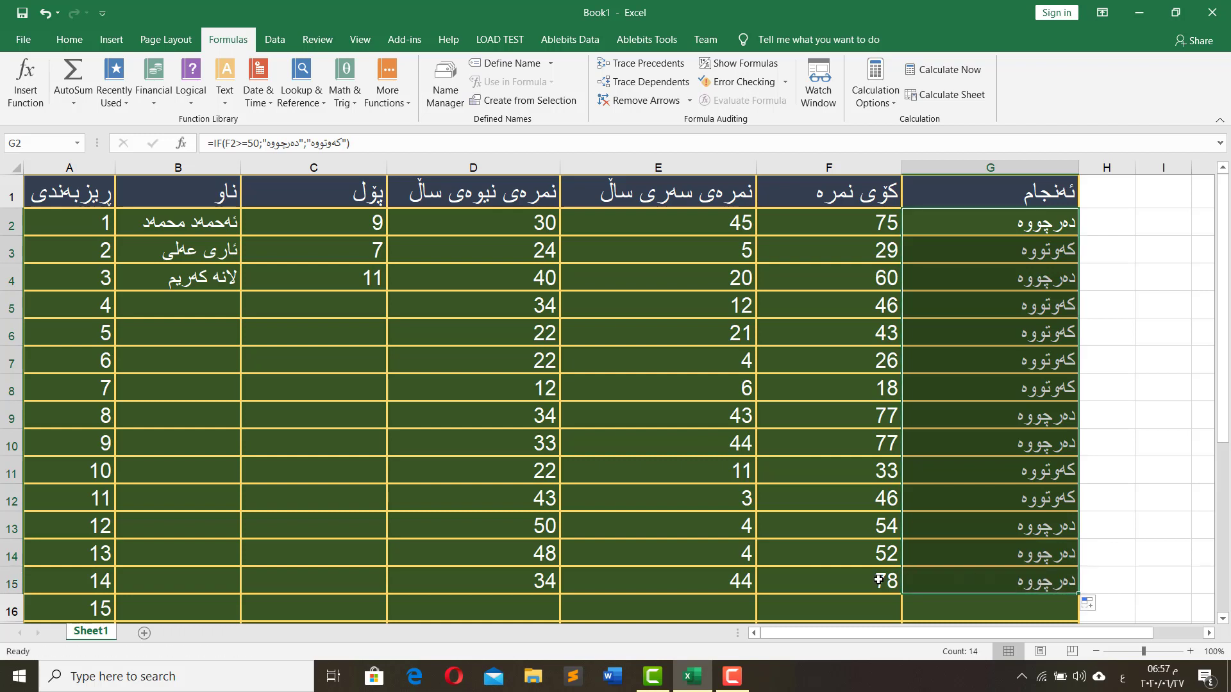
pyautogui.click(878, 580)
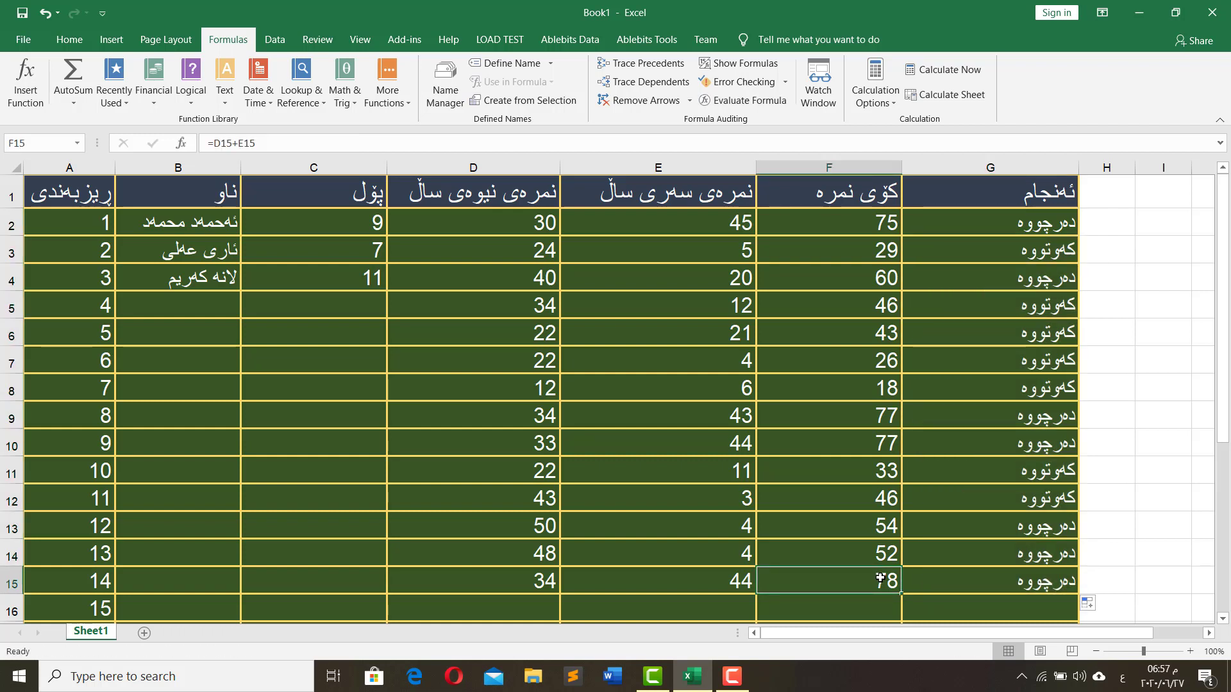
# Undo the accidental overwrite of F15 so its sum formula stays intact
pyautogui.doubleClick(881, 579)
pyautogui.write('٢٢')
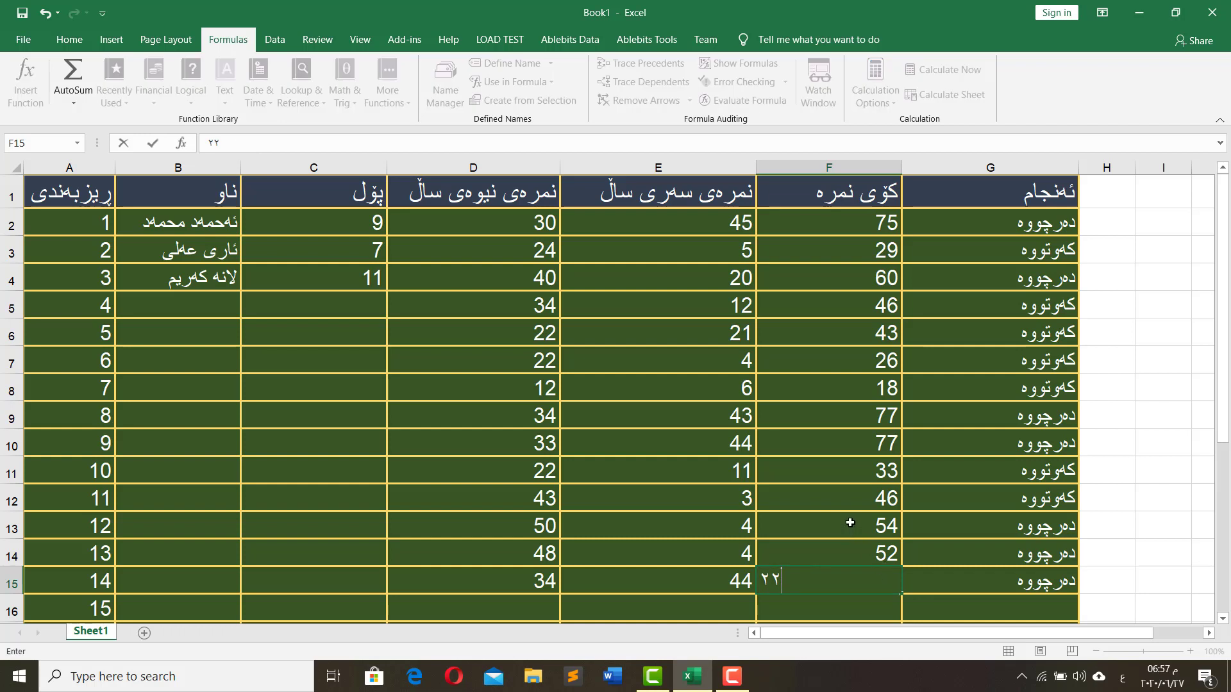
pyautogui.hotkey('ctrl', 'z')
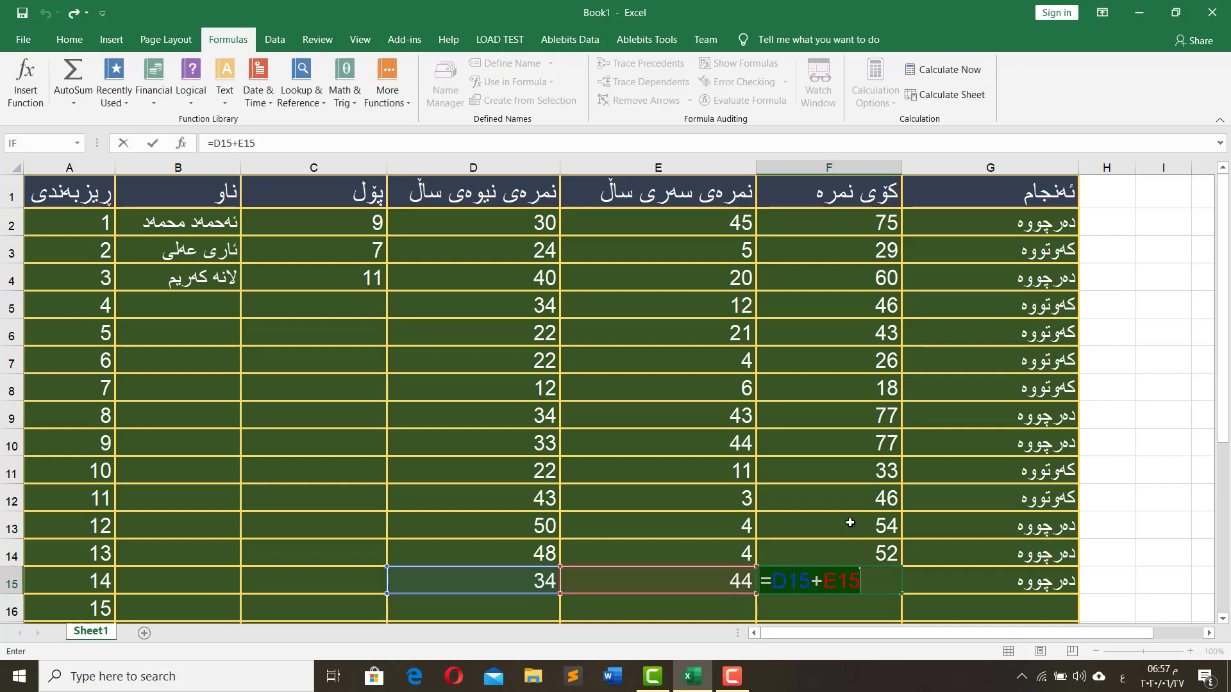
pyautogui.press('Return')
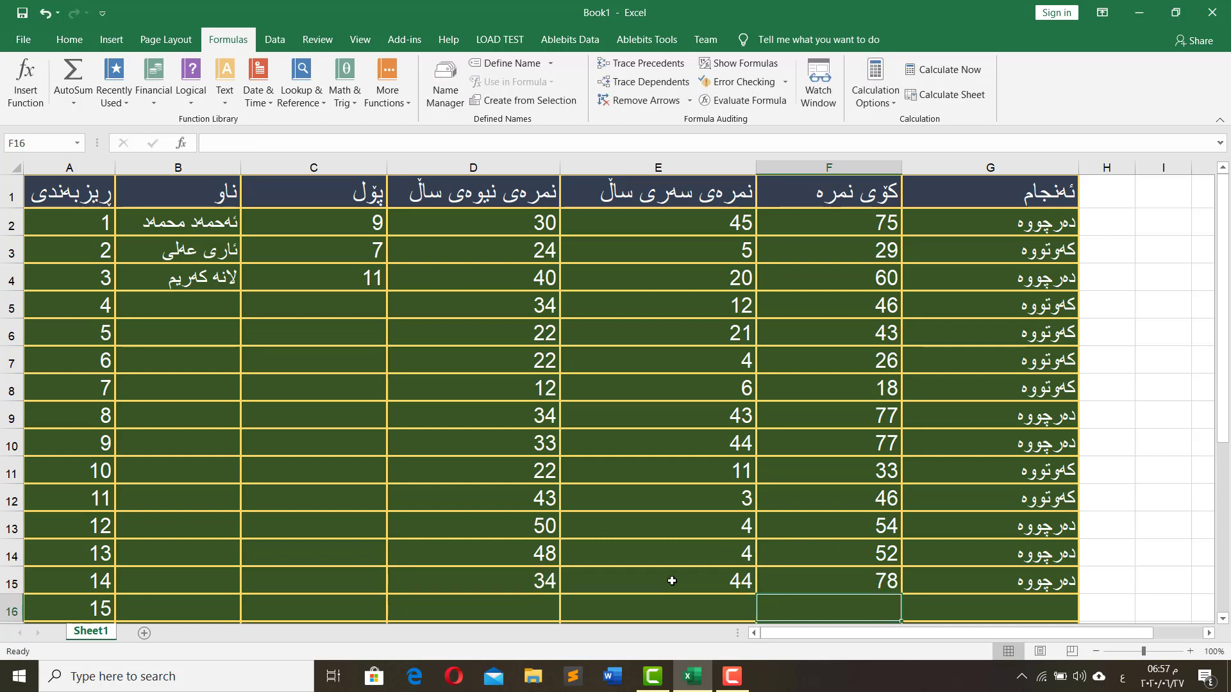
# Enter 2 in Western digits as the second score in E15
pyautogui.click(535, 579)
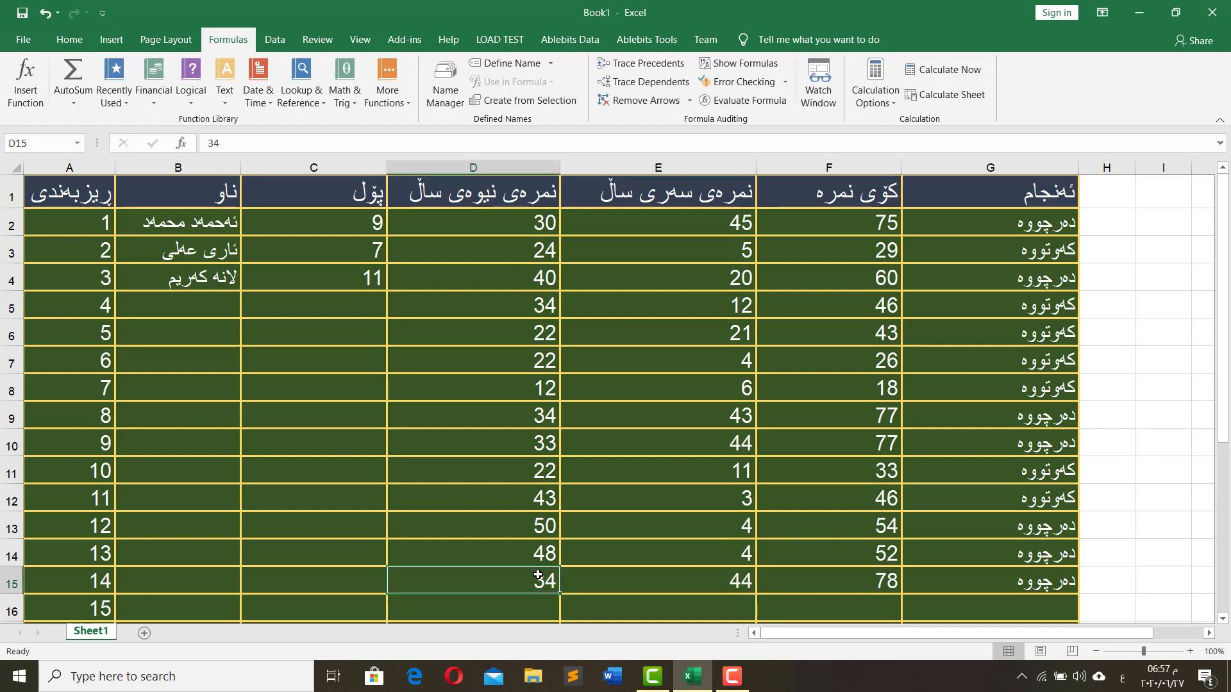
pyautogui.click(734, 579)
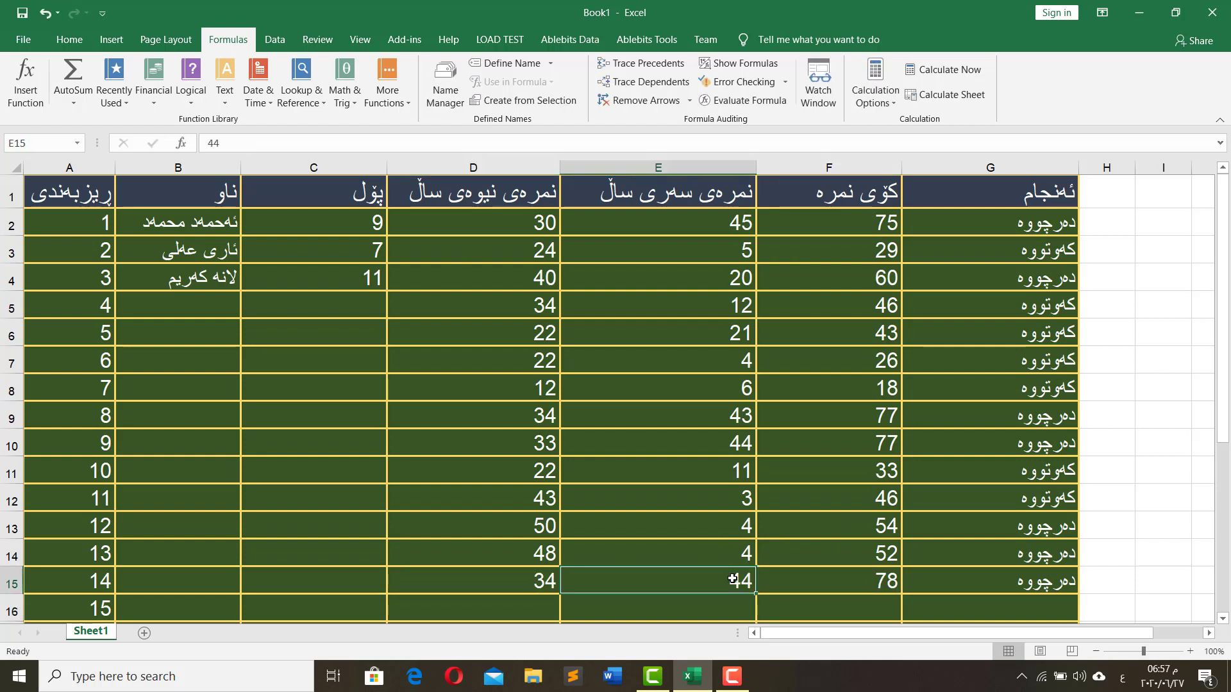
pyautogui.write('٢')
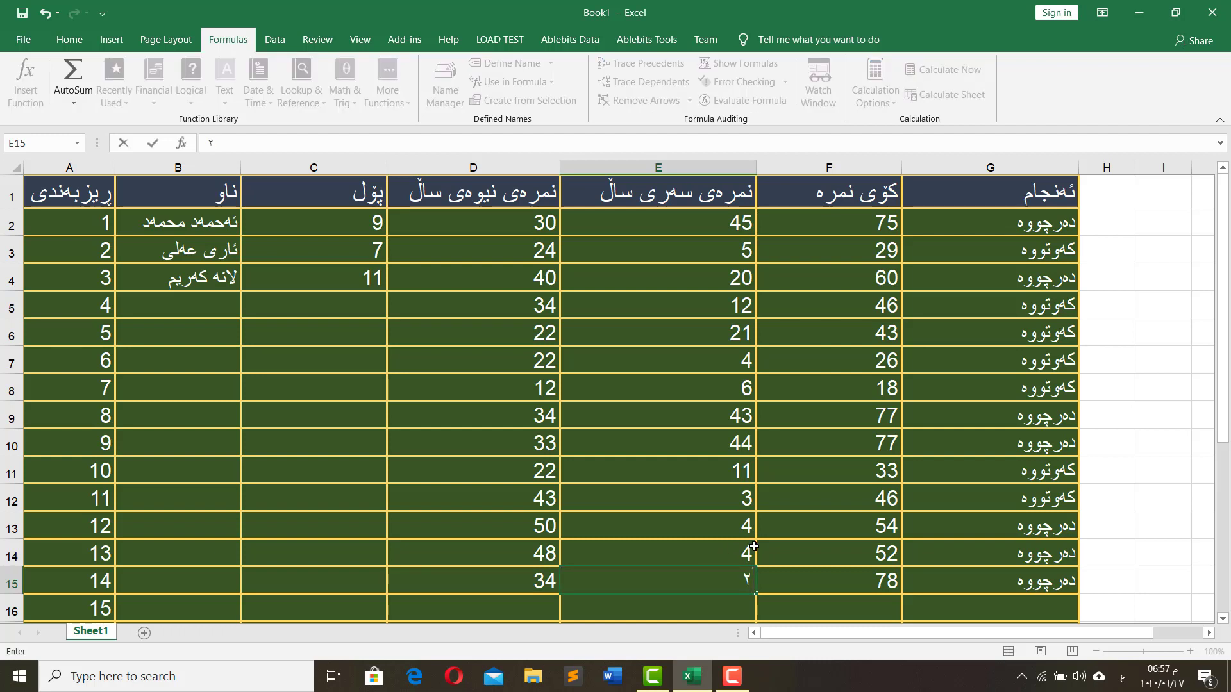
pyautogui.press('BackSpace')
pyautogui.hotkey('alt', 'shift')
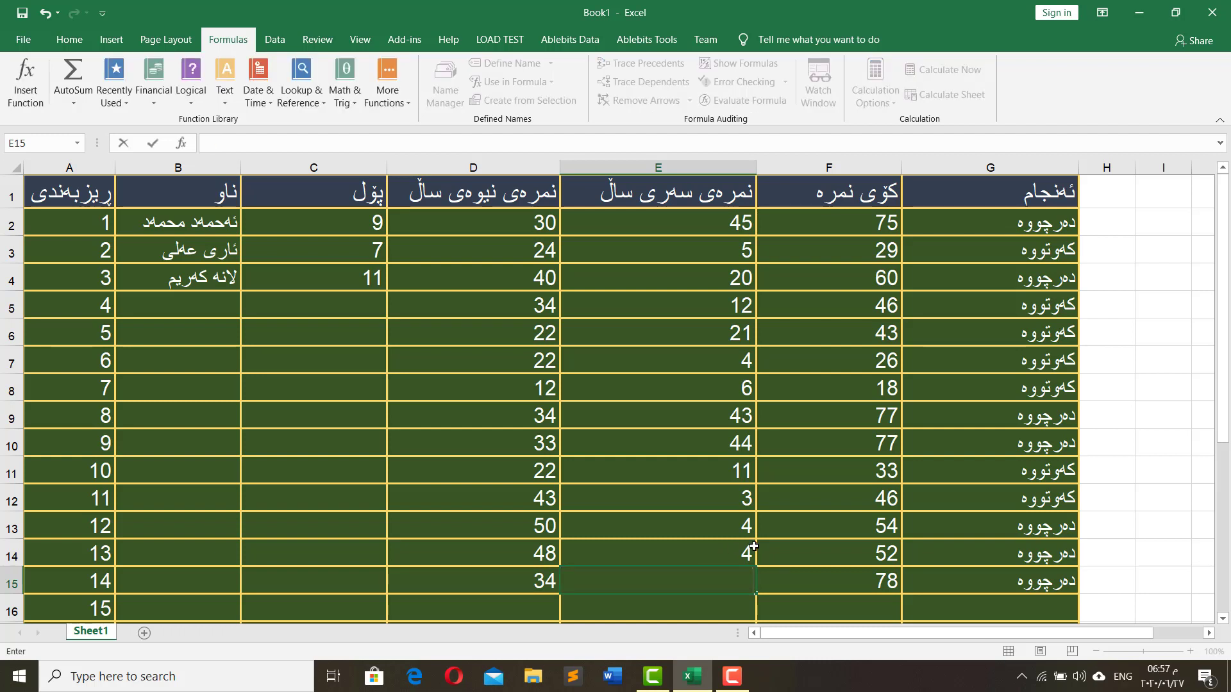
pyautogui.write('2')
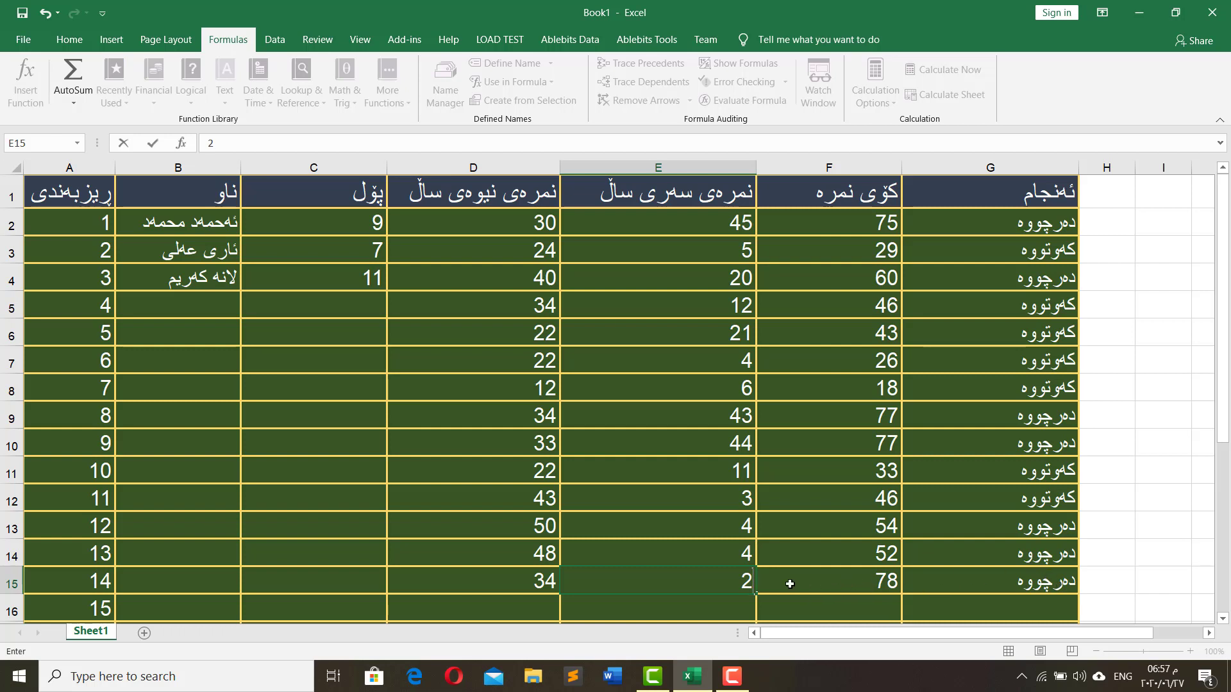
pyautogui.press('Return')
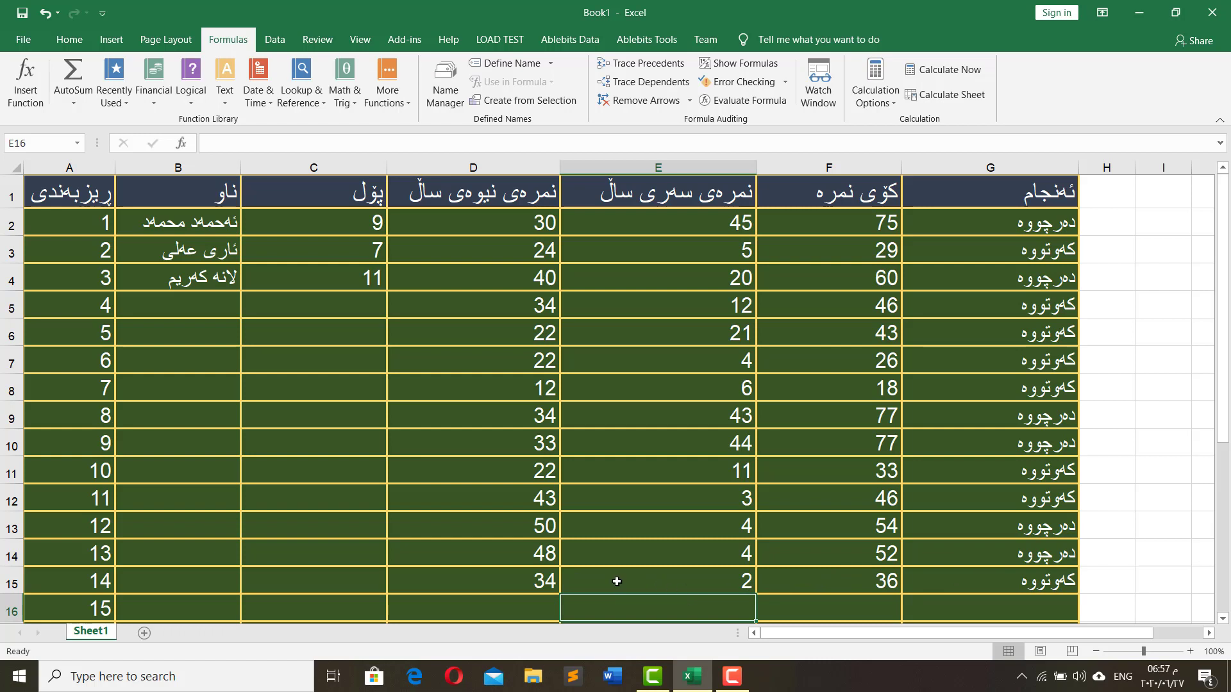
# Change E15 to 16 so F15 totals 50 and G15 shows a pass
pyautogui.click(663, 583)
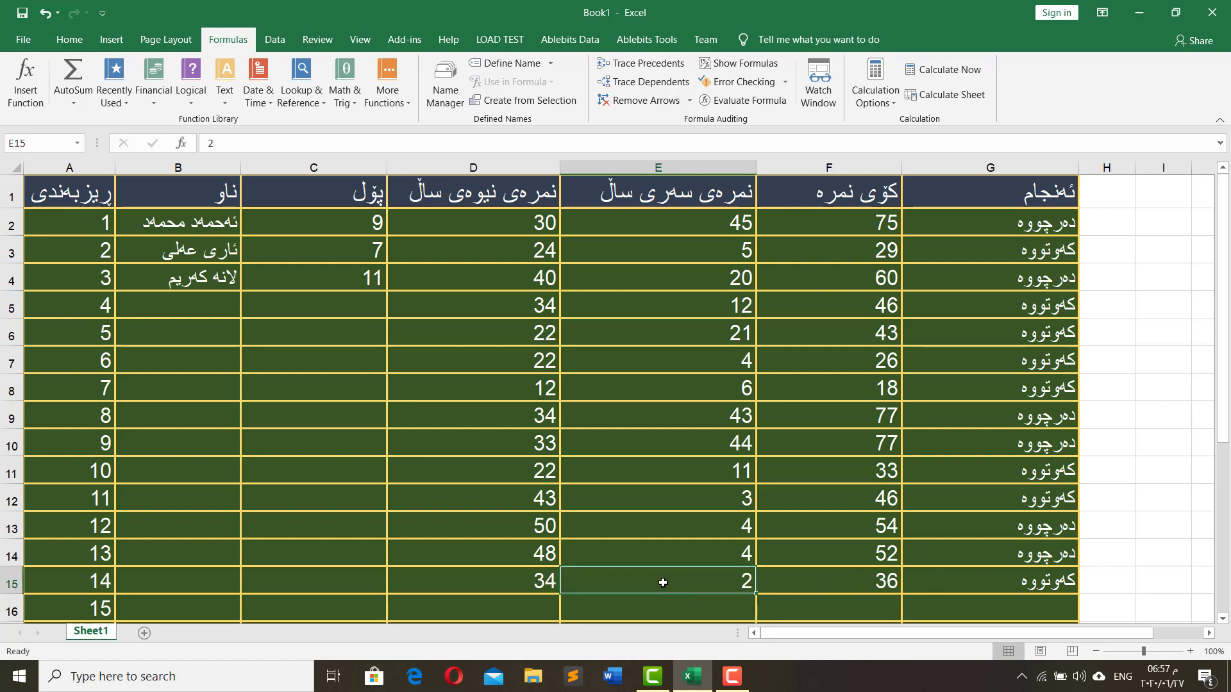
pyautogui.write('16')
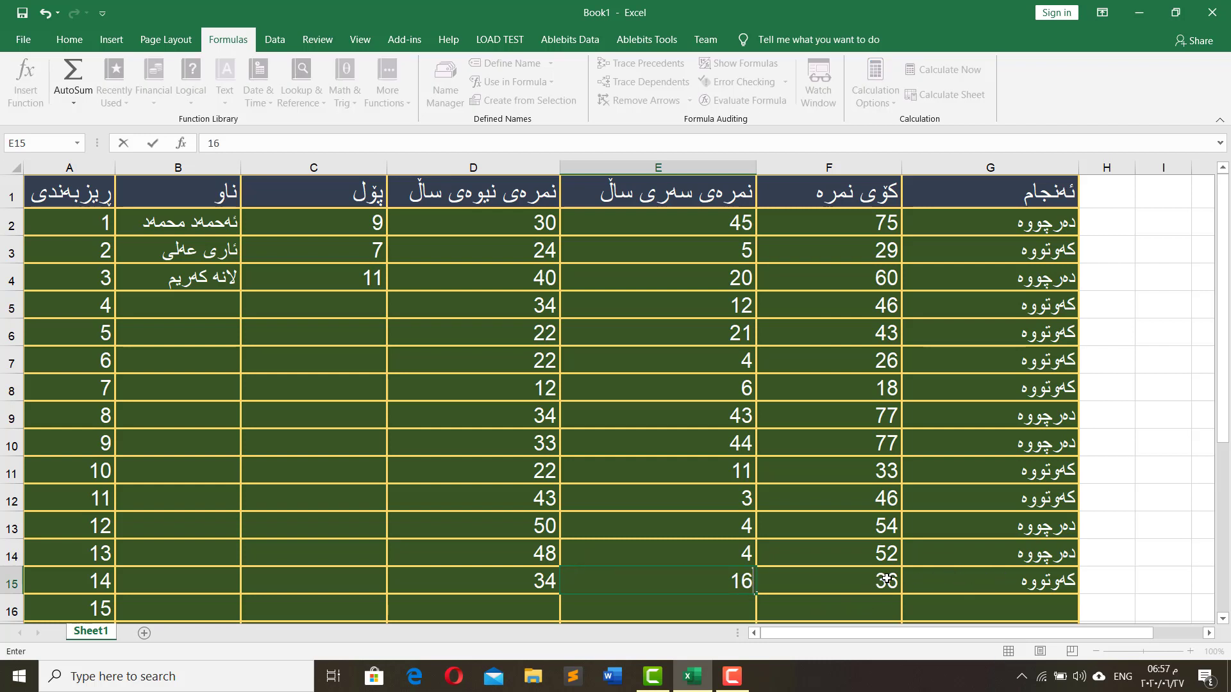
pyautogui.press('Return')
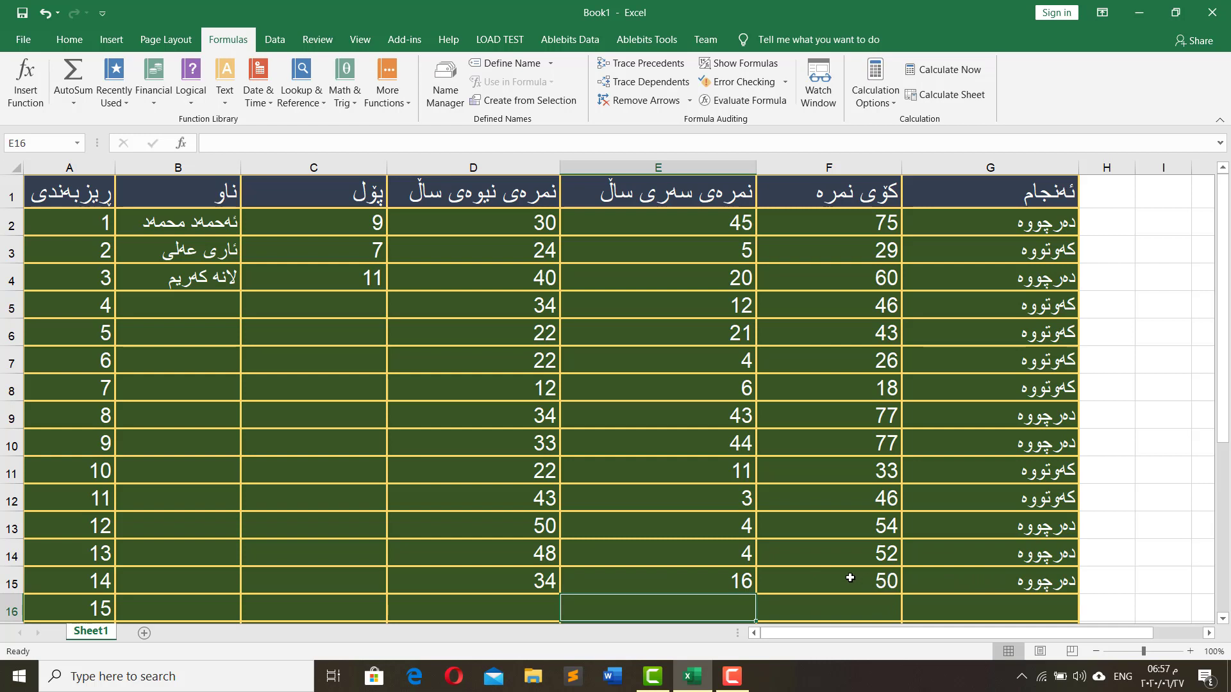
pyautogui.click(850, 578)
pyautogui.click(1004, 575)
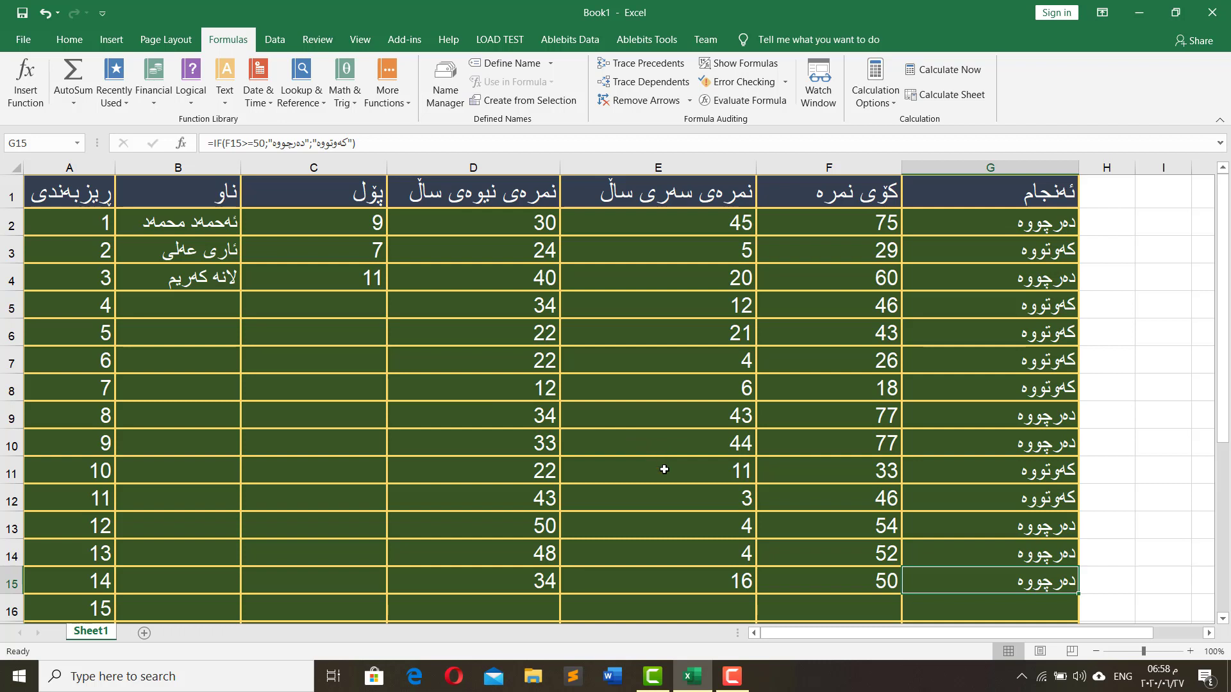
pyautogui.click(732, 677)
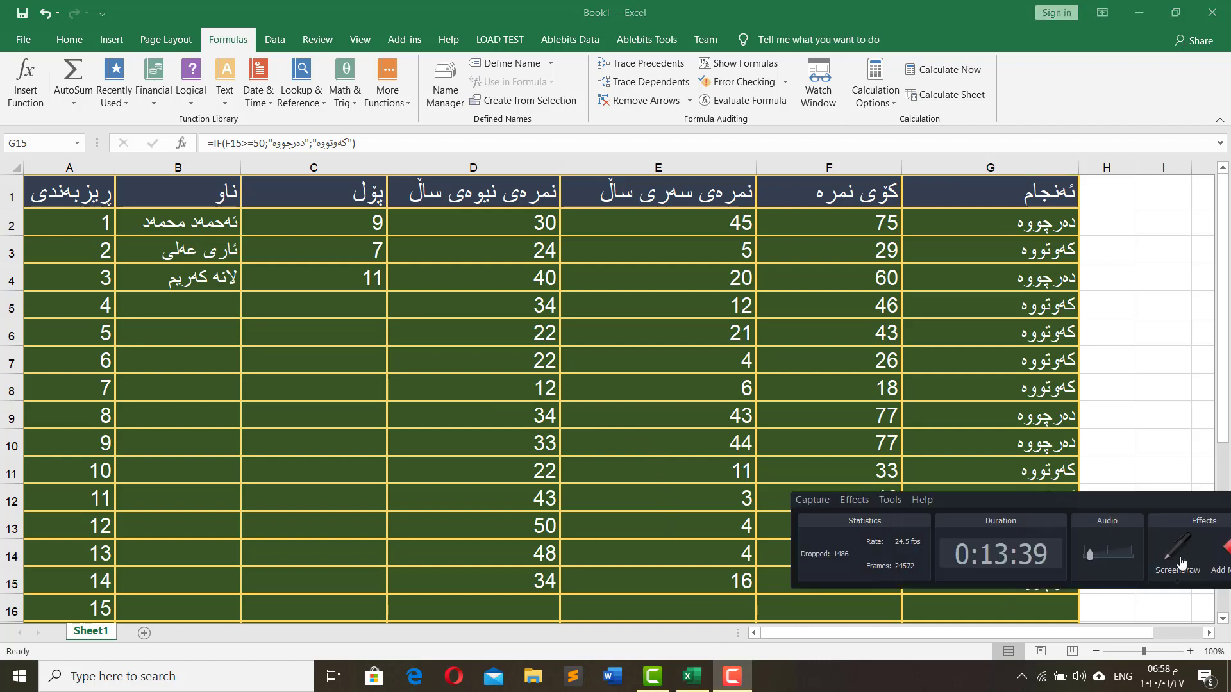